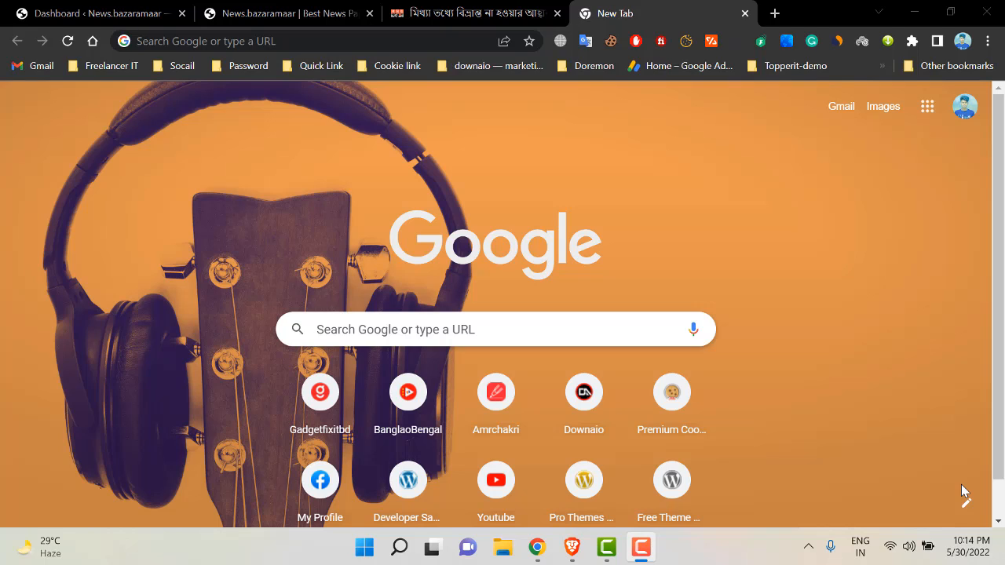
# - Scroll through the live DOWNAIO homepage sections and return to the top of the page
pyautogui.click(324, 23)
pyautogui.scroll(-3, 571, 294)
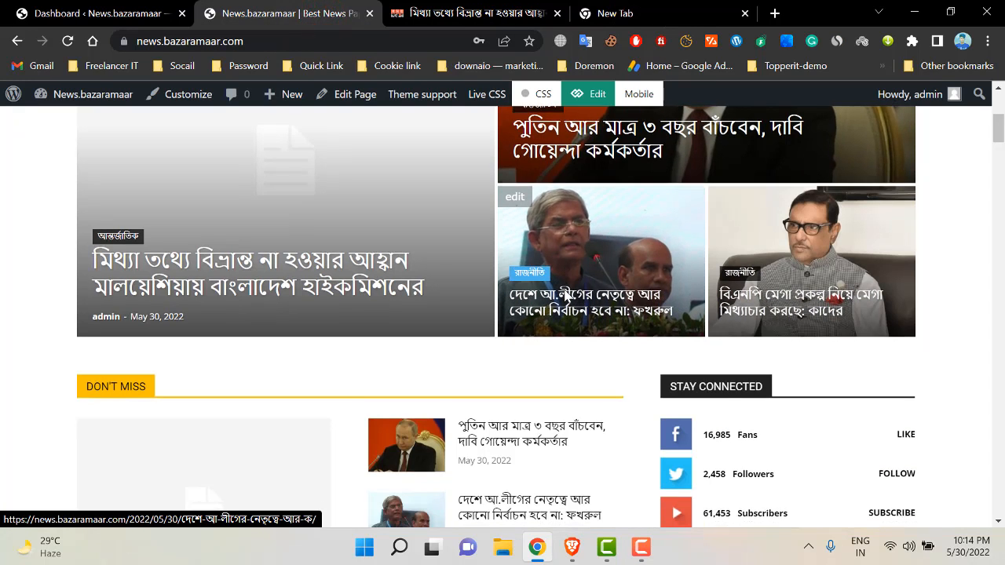
pyautogui.scroll(-5, 570, 298)
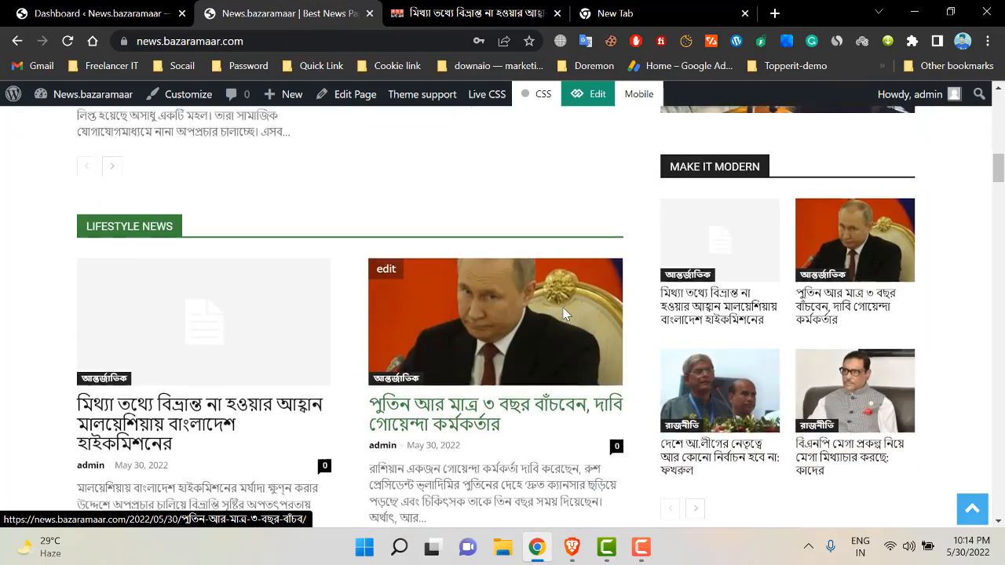
pyautogui.scroll(-3, 570, 303)
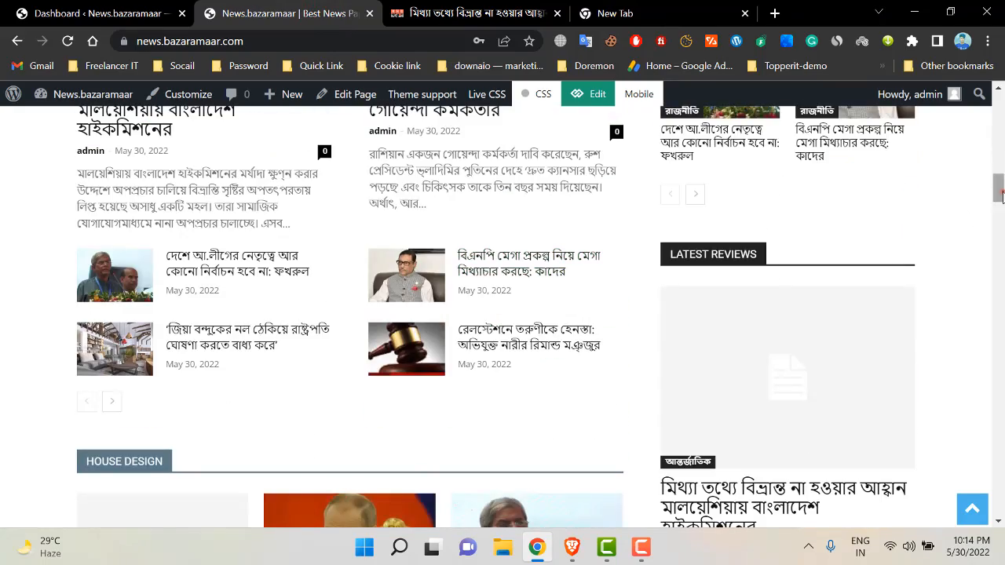
pyautogui.moveTo(1000, 196)
pyautogui.mouseDown()
pyautogui.moveTo(999, 392)
pyautogui.moveTo(1001, 189)
pyautogui.mouseUp()
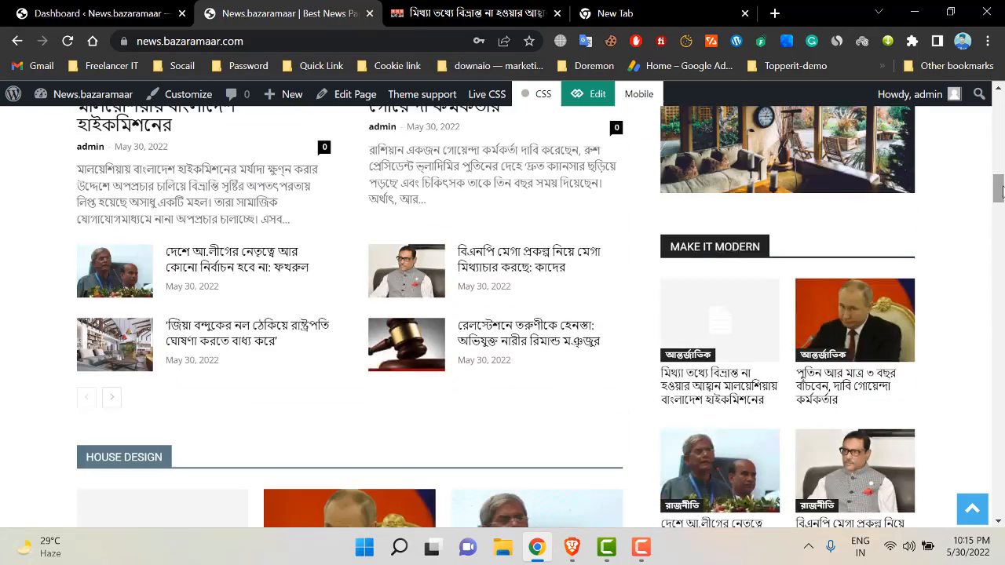
pyautogui.scroll(15, 595, 260)
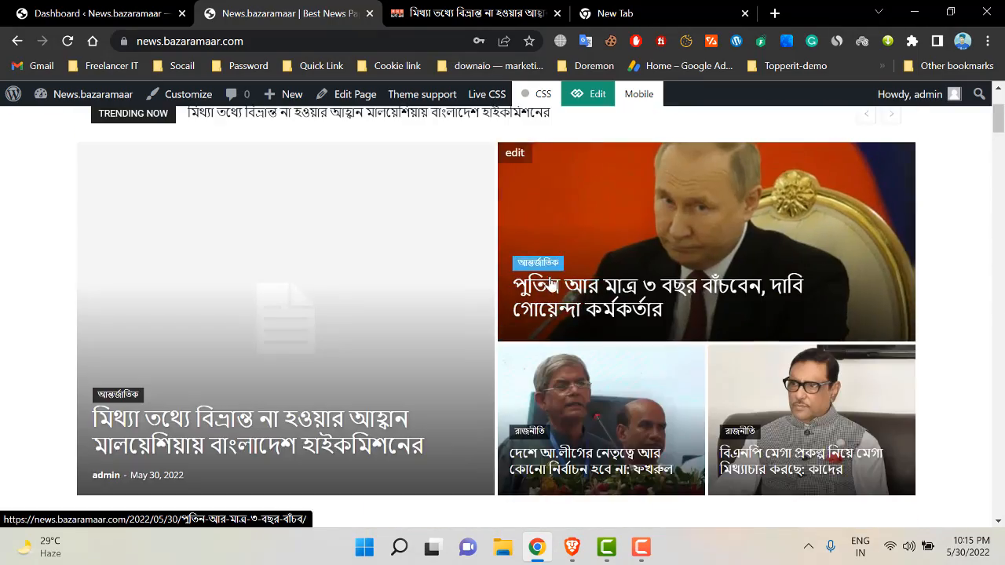
pyautogui.scroll(3, 552, 284)
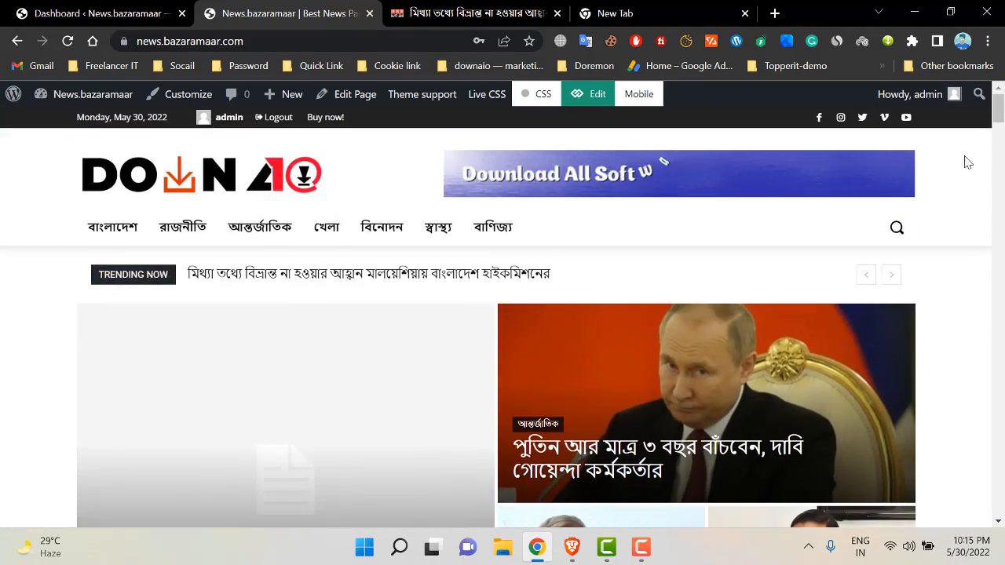
pyautogui.scroll(-10, 487, 282)
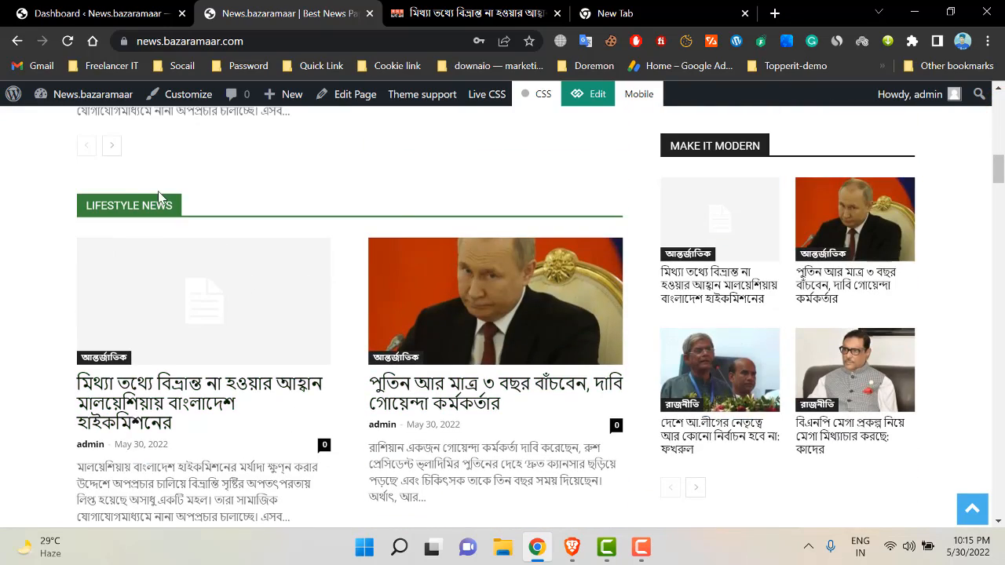
pyautogui.scroll(6, 159, 196)
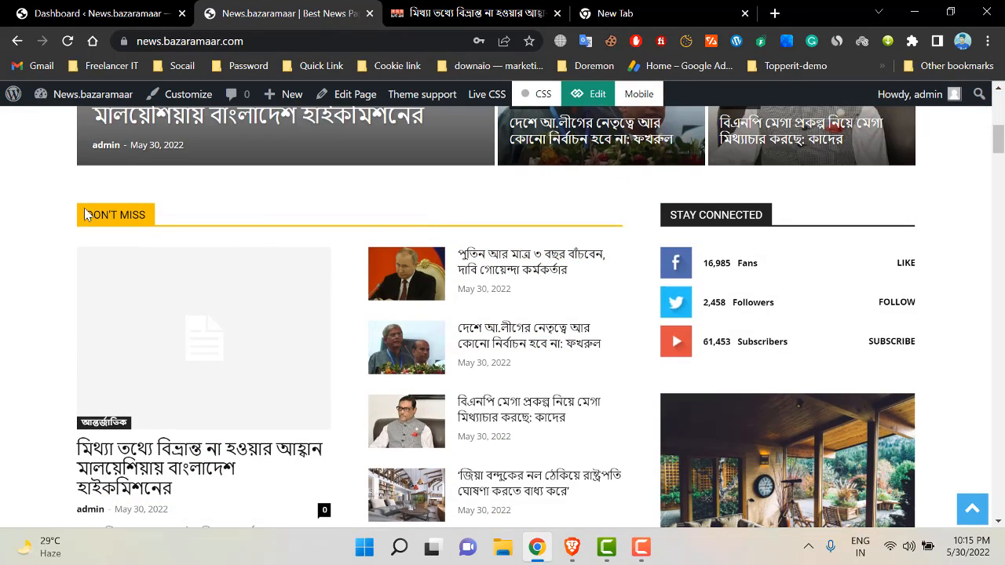
pyautogui.scroll(-3, 353, 232)
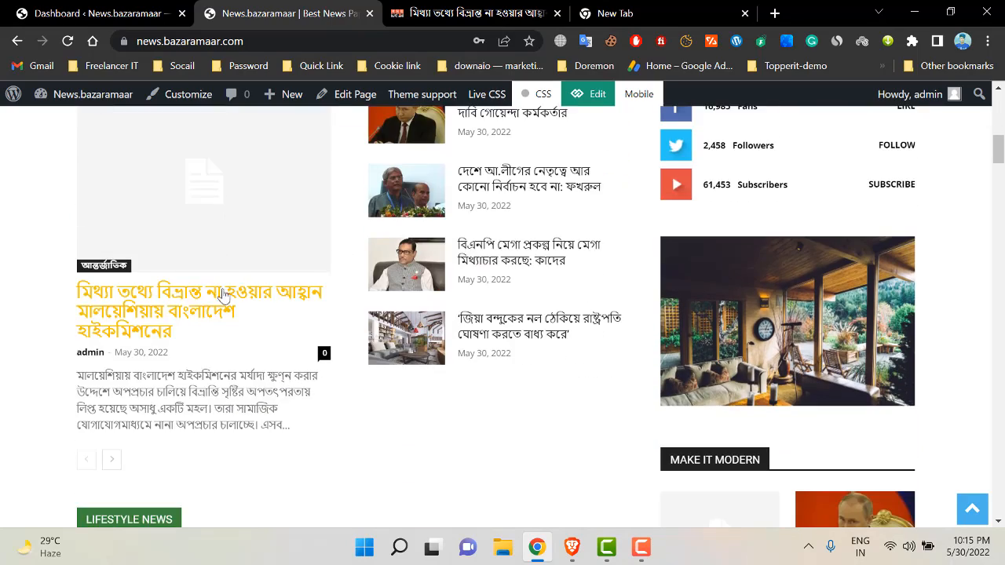
pyautogui.scroll(-8, 351, 410)
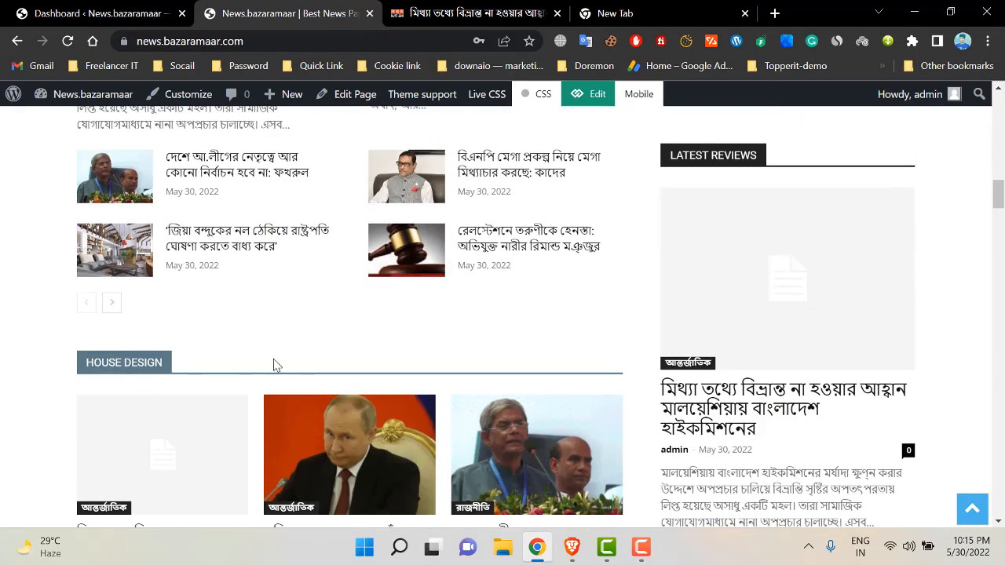
pyautogui.scroll(-10, 274, 365)
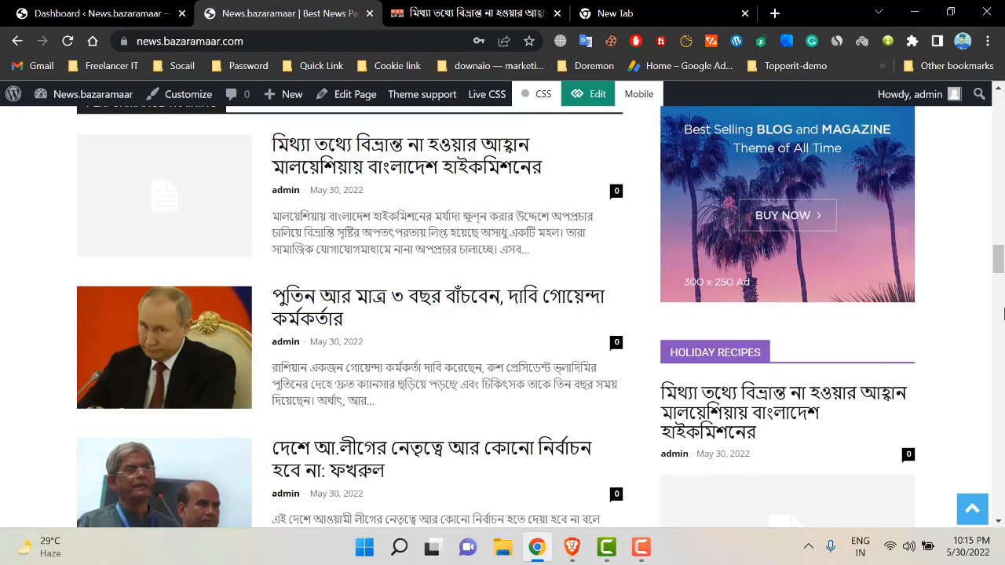
pyautogui.moveTo(997, 268); pyautogui.dragTo(997, 228)
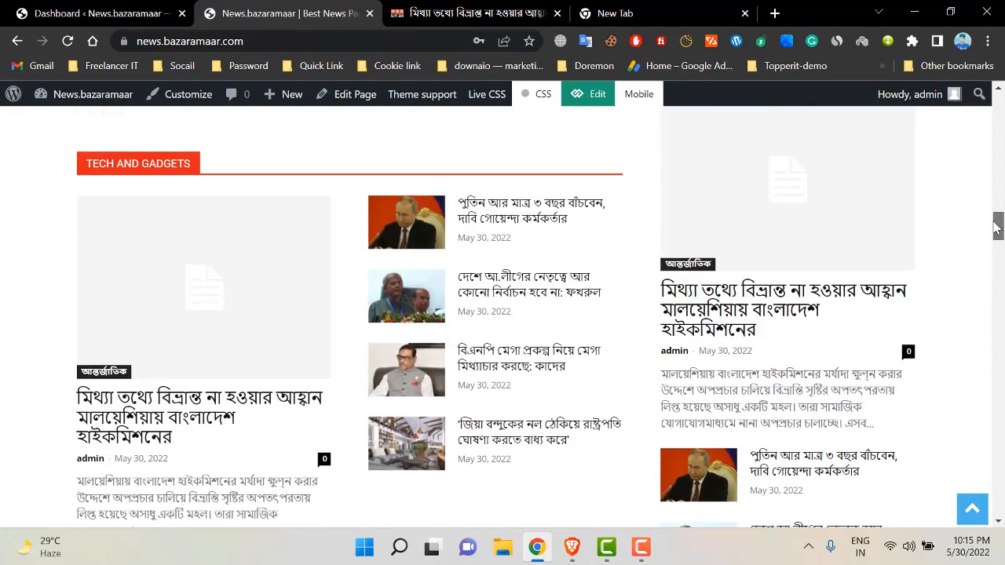
pyautogui.scroll(5, 637, 305)
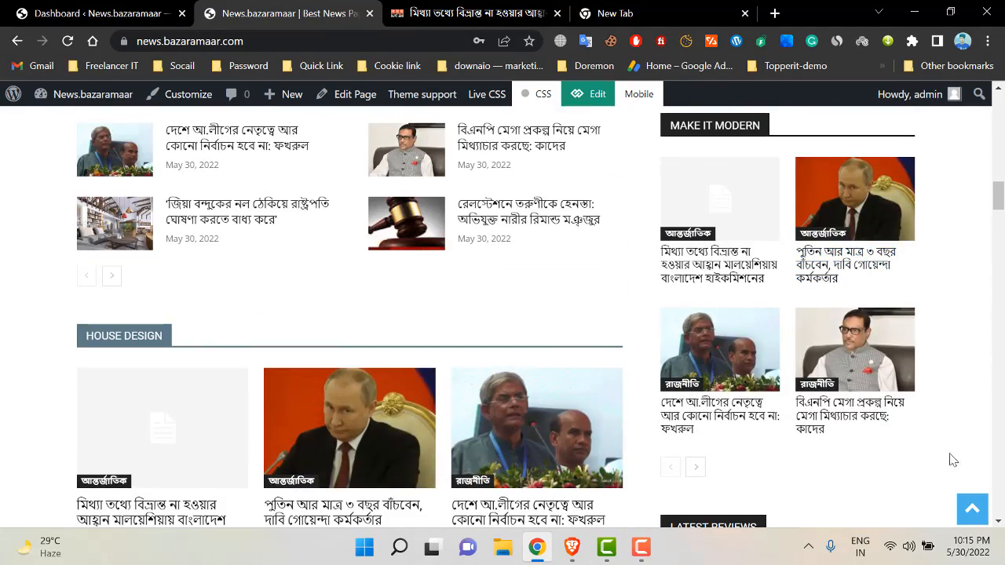
pyautogui.click(972, 512)
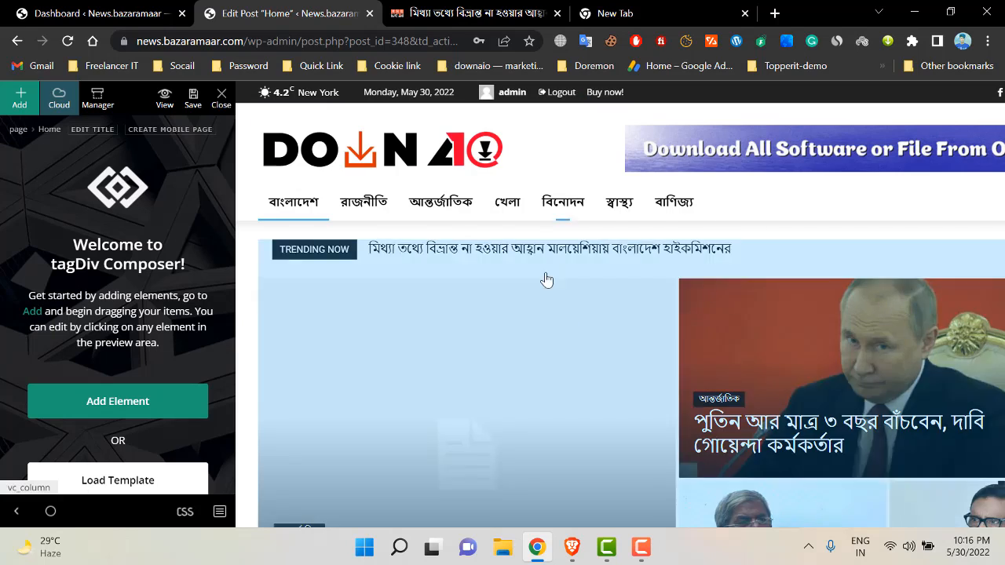
# - Change the news ticker's custom title to 'Update News', then select the Big Grid Flex 5 block
pyautogui.click(641, 546)
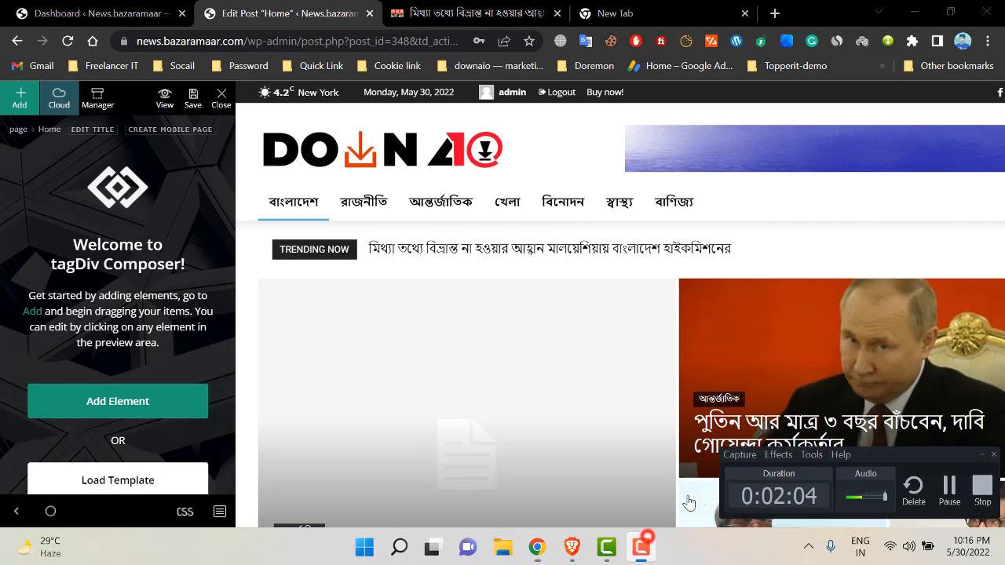
pyautogui.click(947, 488)
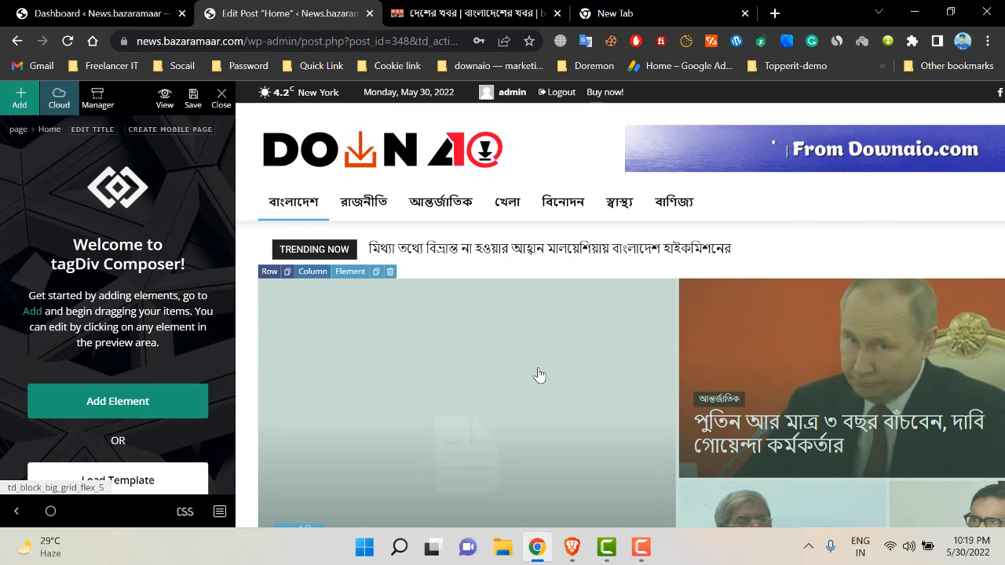
pyautogui.scroll(-2, 540, 375)
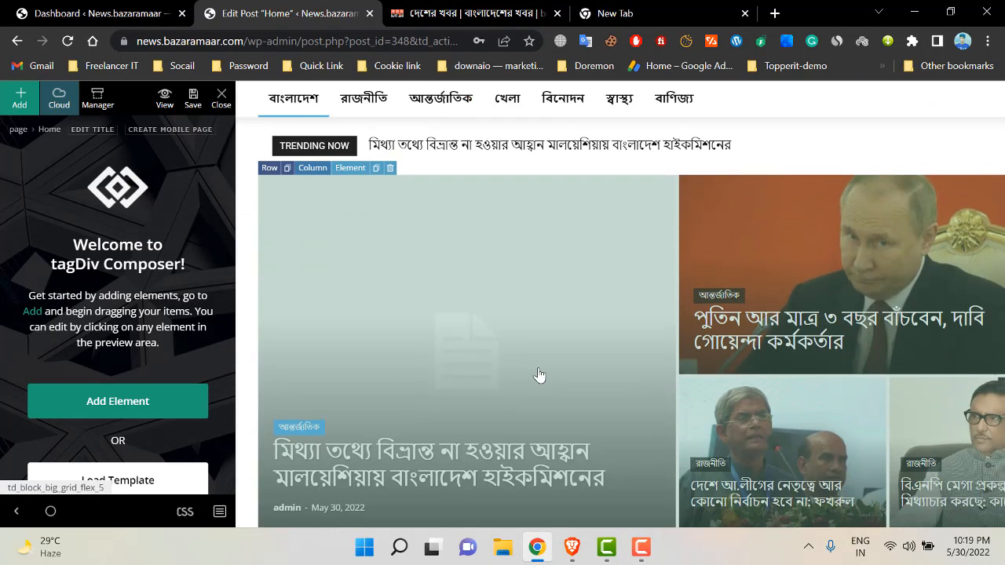
pyautogui.scroll(2, 539, 376)
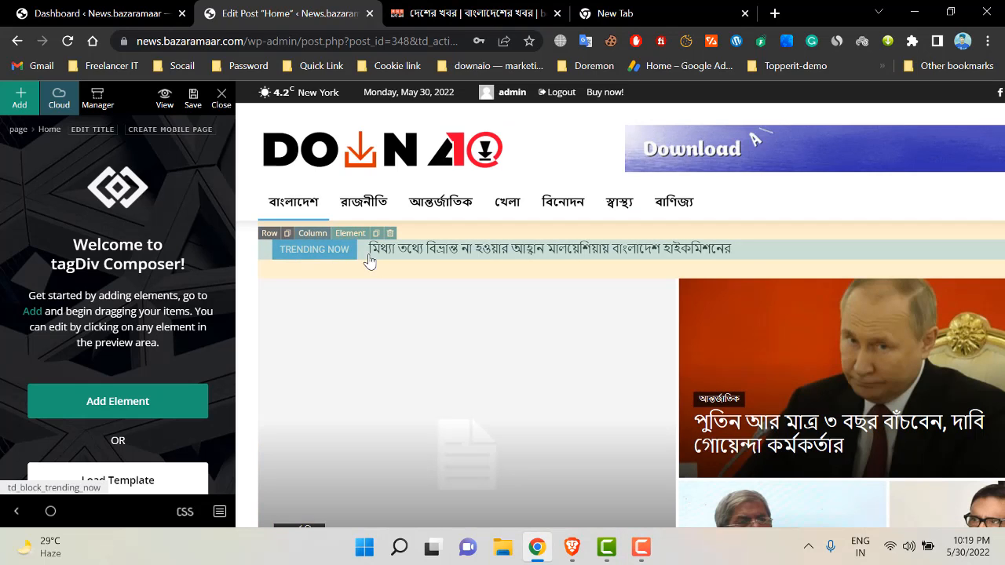
pyautogui.click(292, 255)
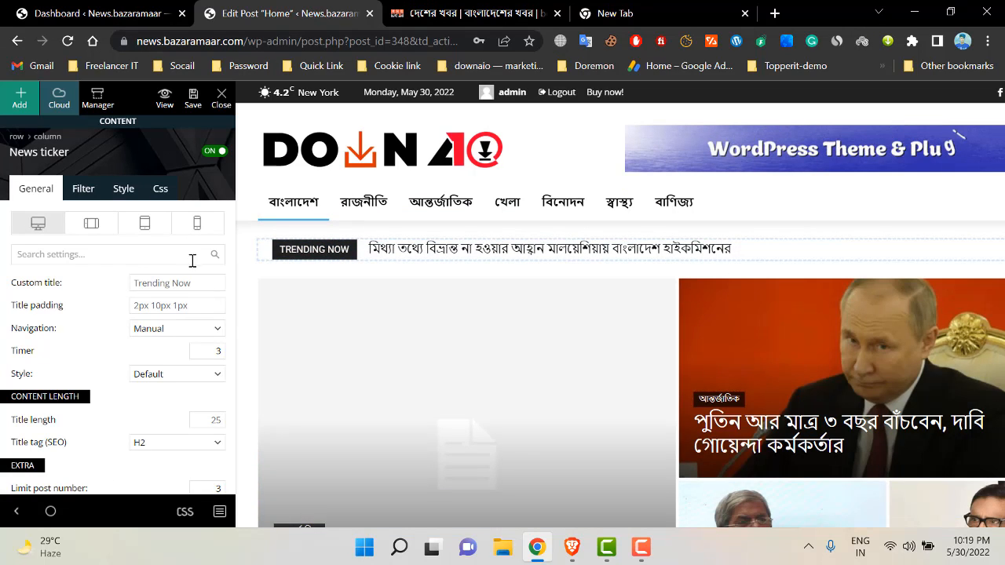
pyautogui.click(206, 281)
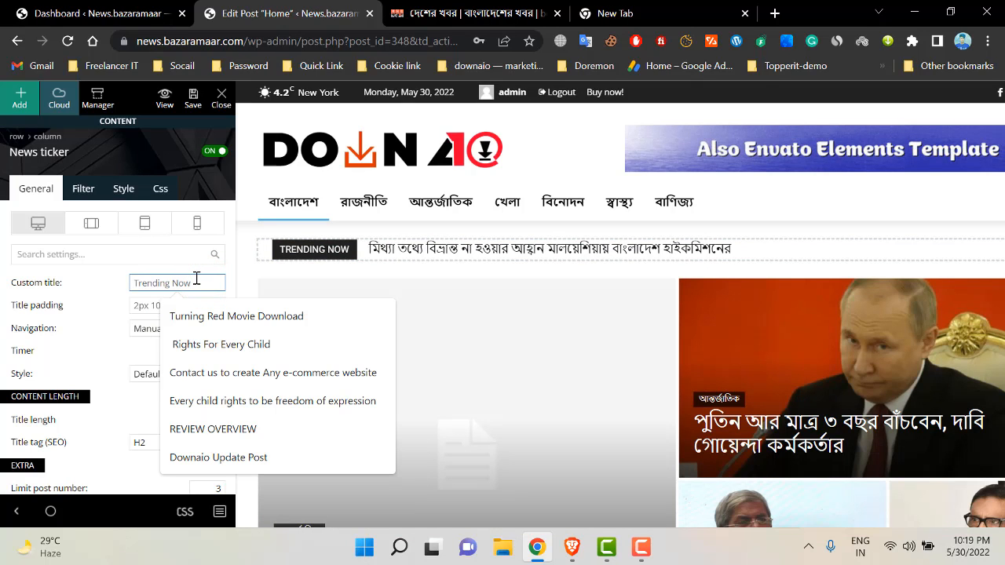
pyautogui.write('L')
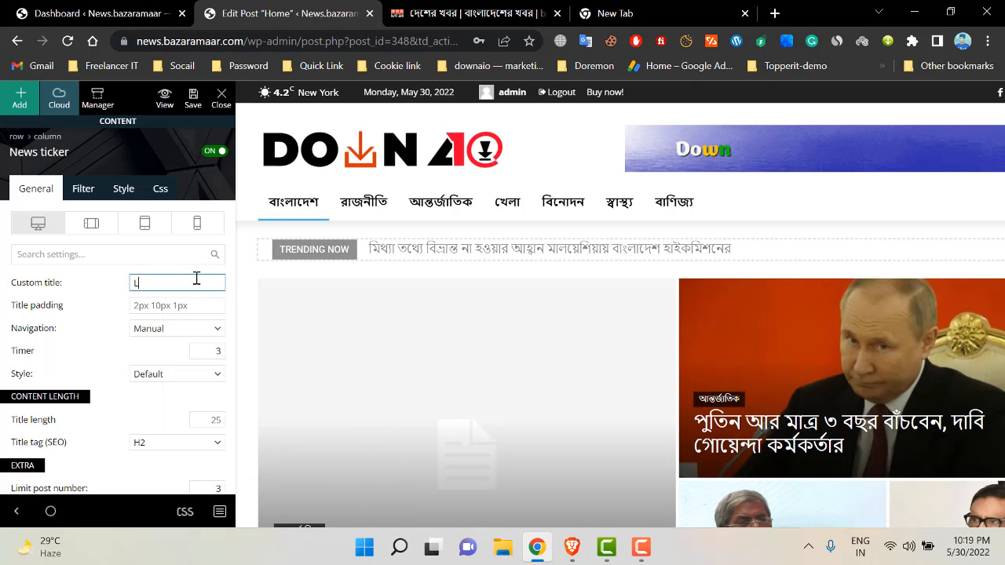
pyautogui.press('BackSpace')
pyautogui.write('Update ')
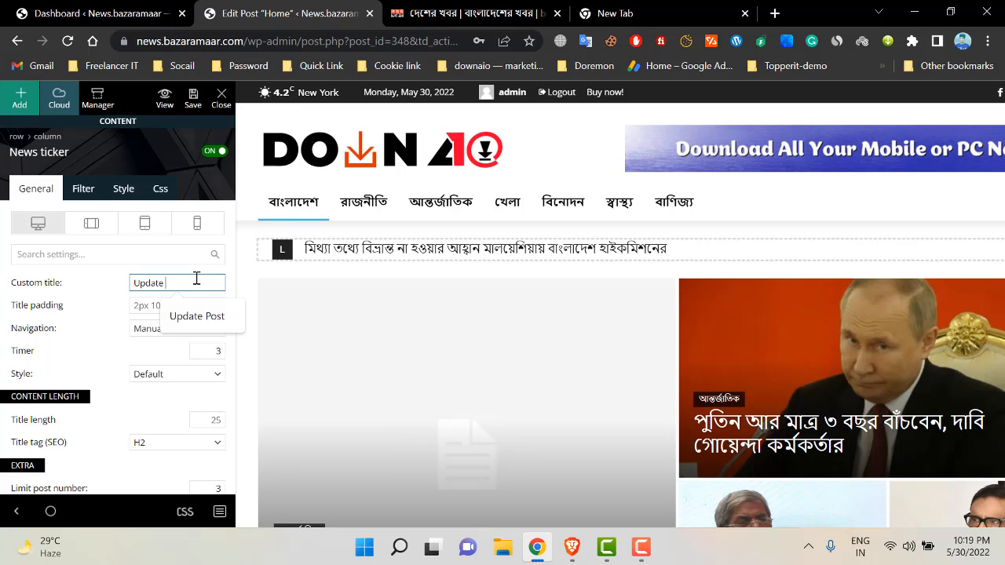
pyautogui.write('Ne')
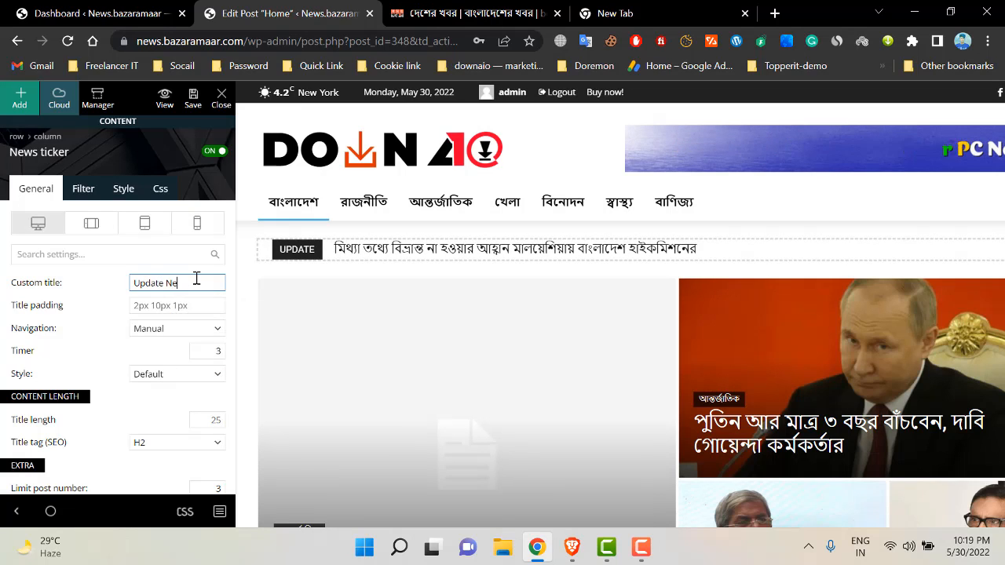
pyautogui.write('ws')
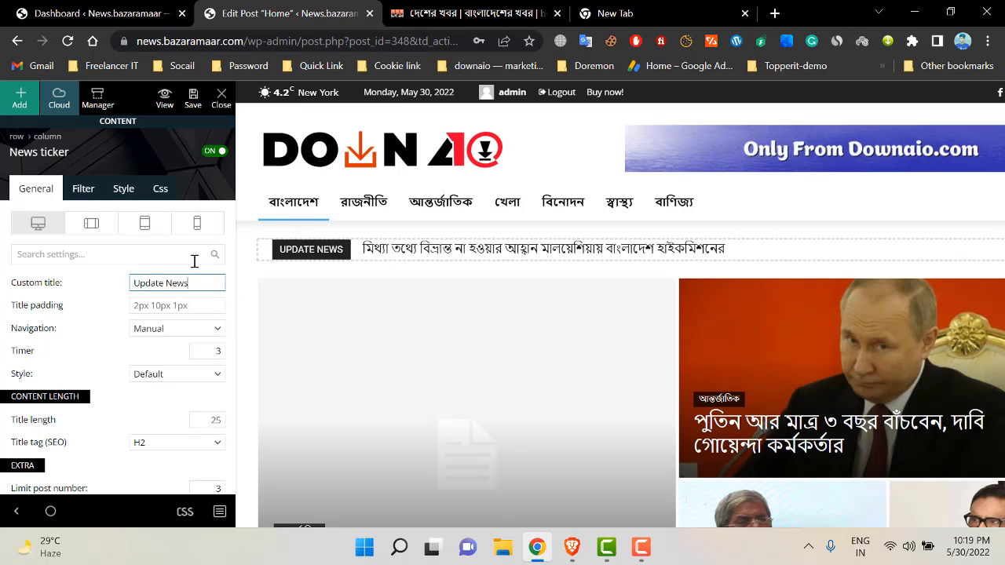
pyautogui.scroll(-2, 285, 329)
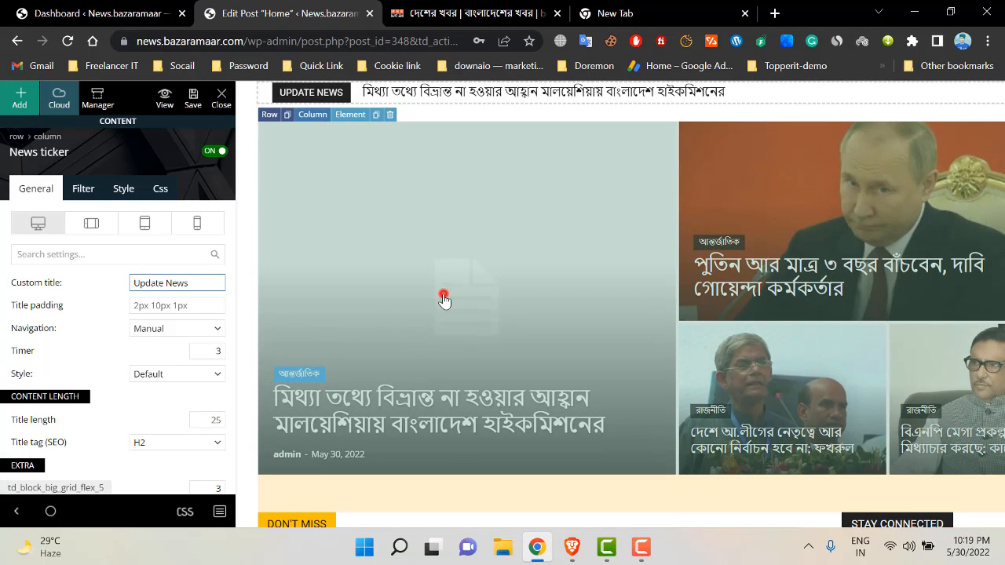
pyautogui.click(444, 299)
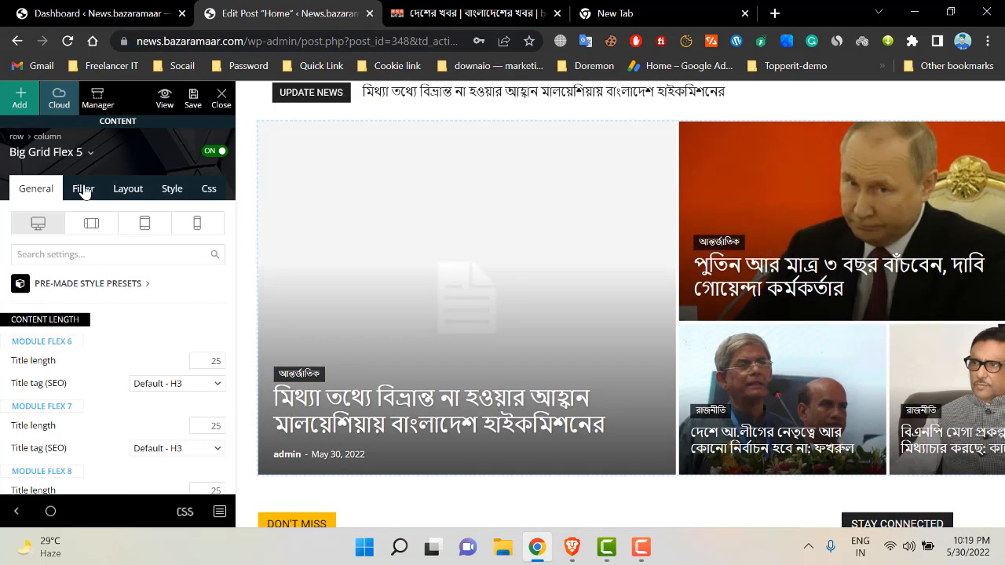
pyautogui.click(83, 189)
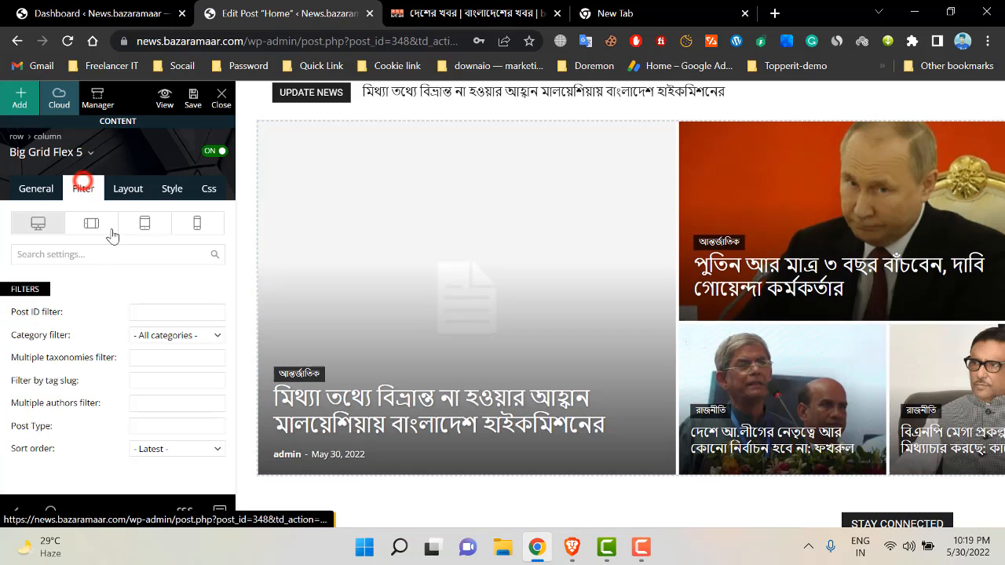
pyautogui.click(171, 335)
pyautogui.scroll(-5, 172, 267)
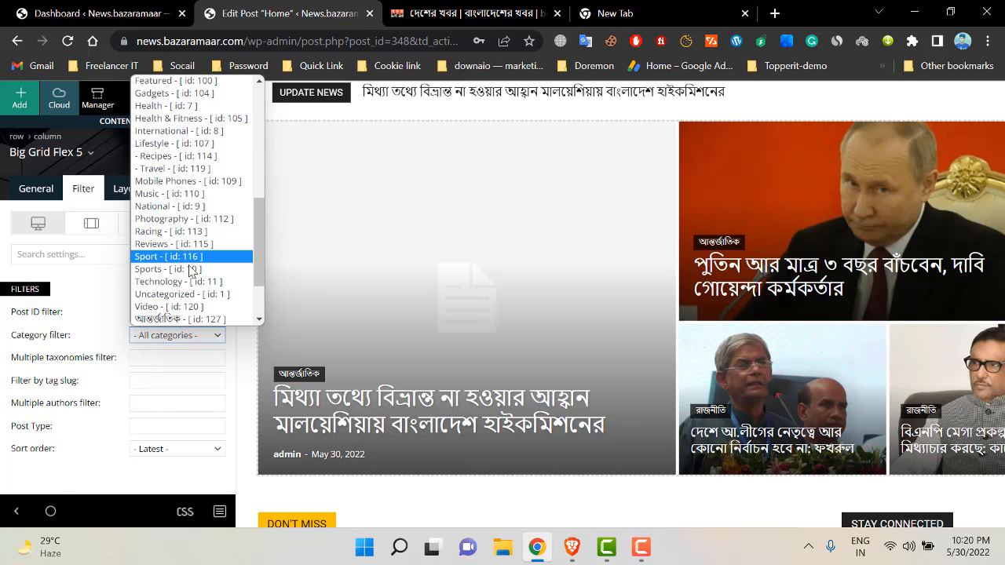
pyautogui.scroll(-1, 592, 279)
pyautogui.scroll(2, 438, 318)
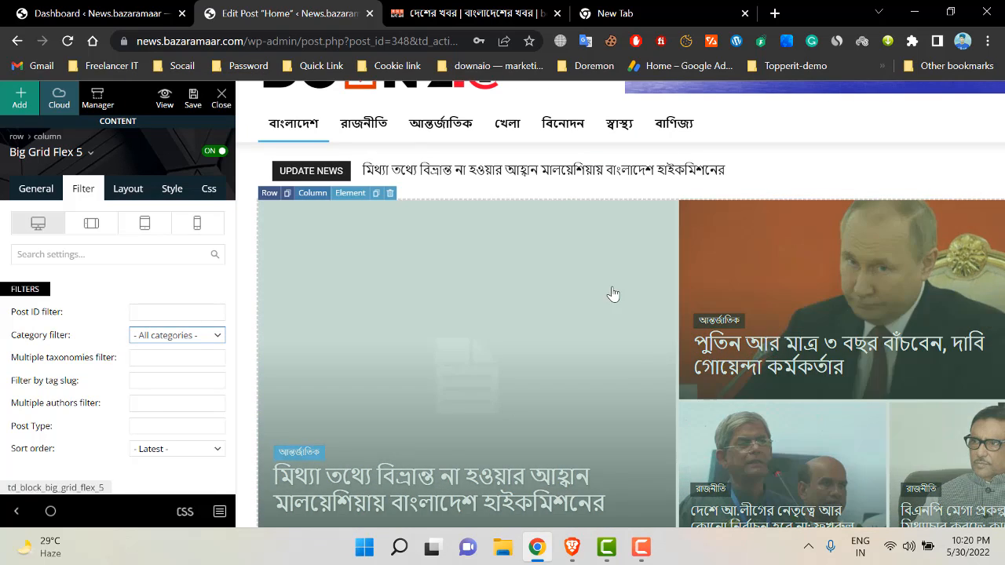
pyautogui.scroll(-3, 695, 267)
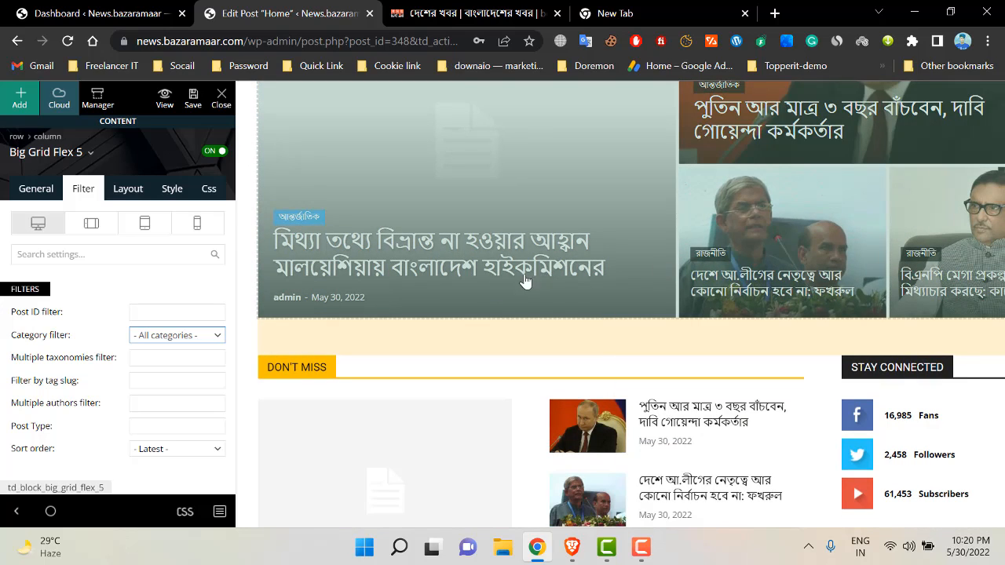
pyautogui.scroll(3, 437, 269)
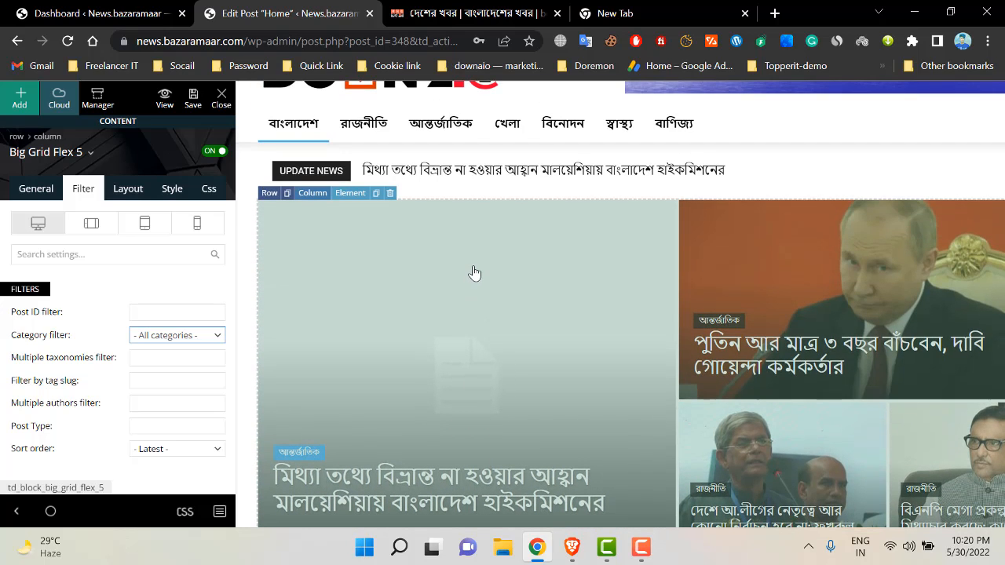
pyautogui.scroll(1, 534, 278)
pyautogui.scroll(-1, 544, 285)
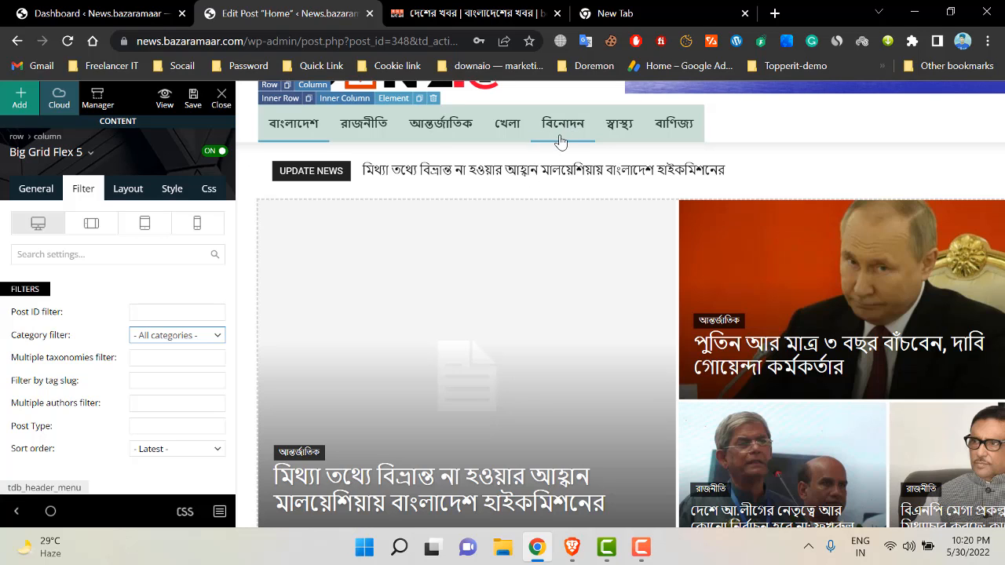
pyautogui.scroll(-1, 388, 272)
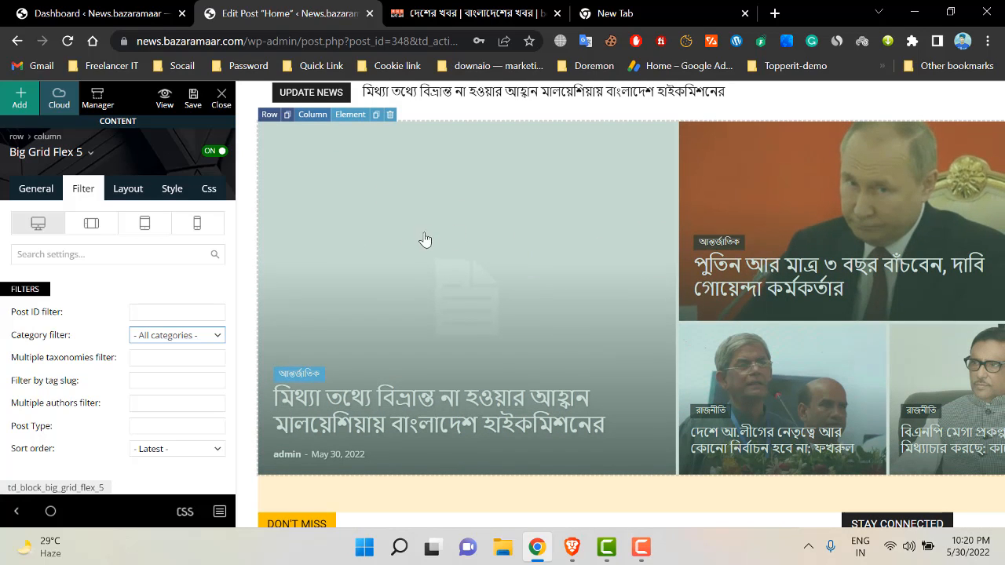
pyautogui.scroll(2, 425, 239)
pyautogui.click(200, 334)
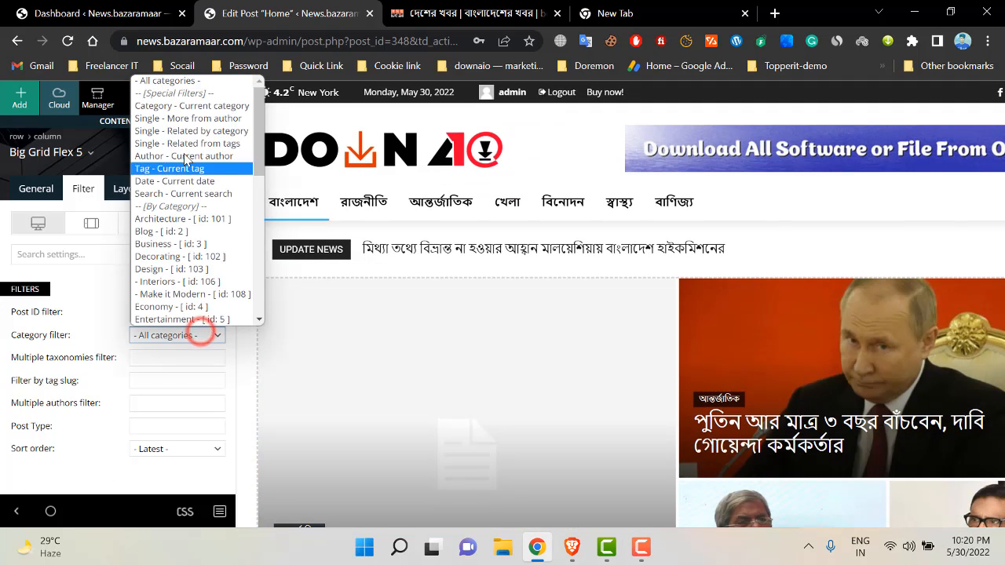
pyautogui.scroll(-5, 192, 267)
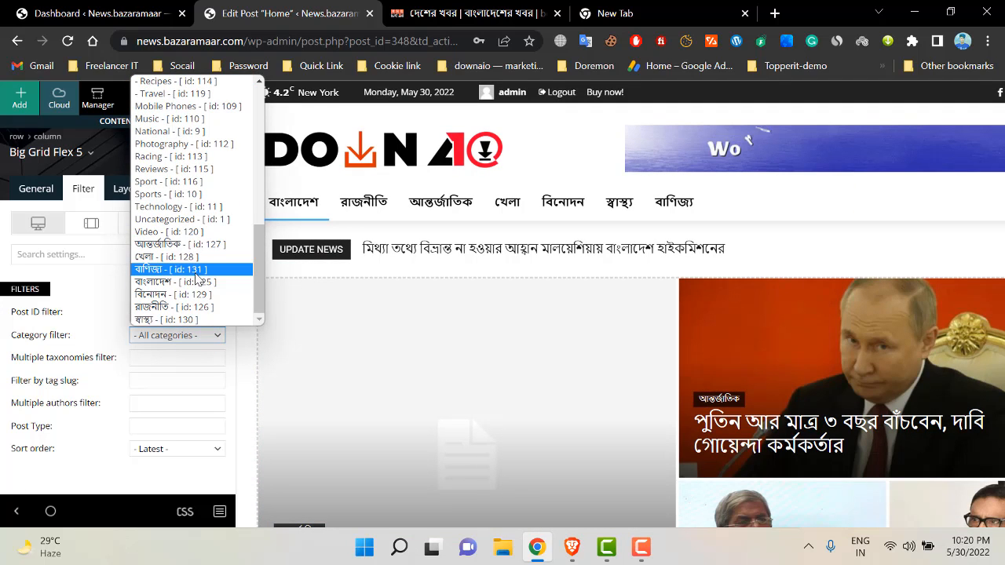
pyautogui.click(182, 244)
pyautogui.scroll(-2, 536, 212)
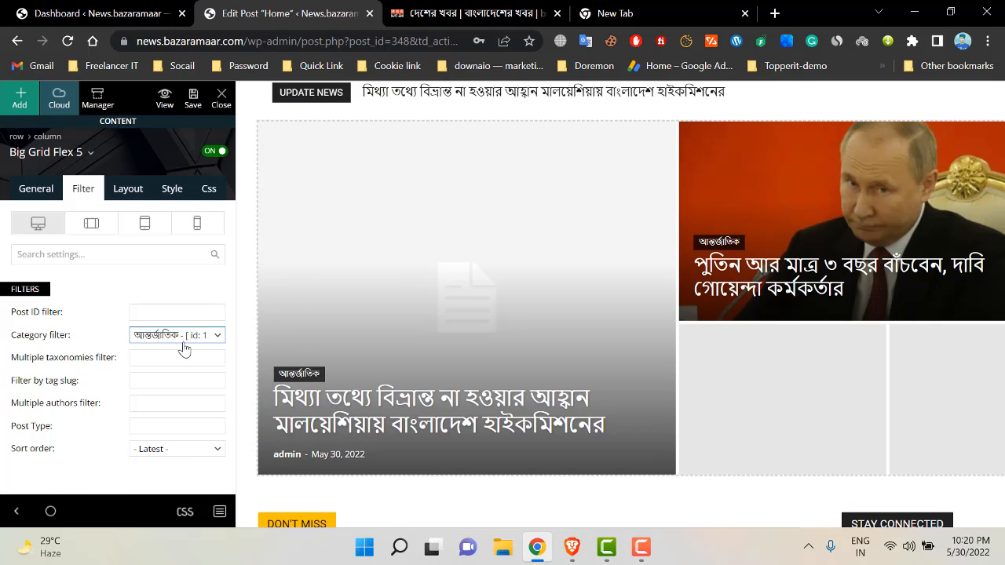
pyautogui.click(184, 349)
pyautogui.scroll(10, 177, 314)
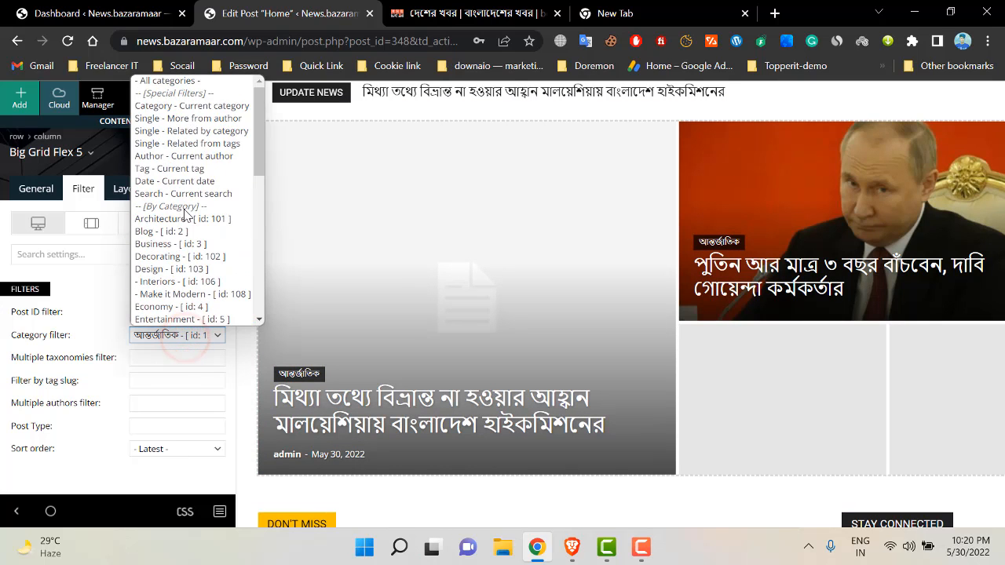
pyautogui.click(176, 80)
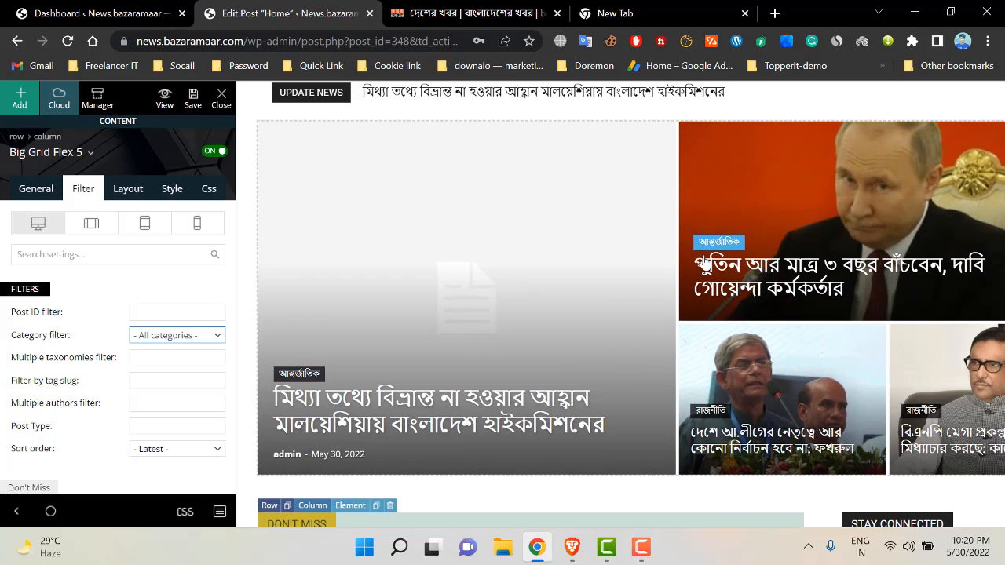
pyautogui.scroll(-2, 628, 363)
pyautogui.scroll(-2, 628, 363)
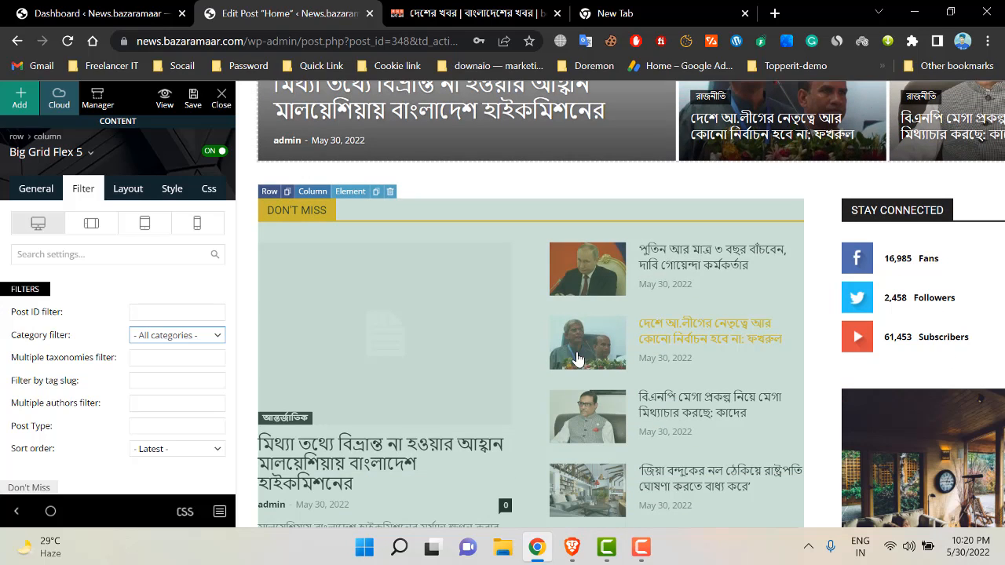
# - Select the DON'T MISS block's existing custom title in its General settings
pyautogui.click(505, 230)
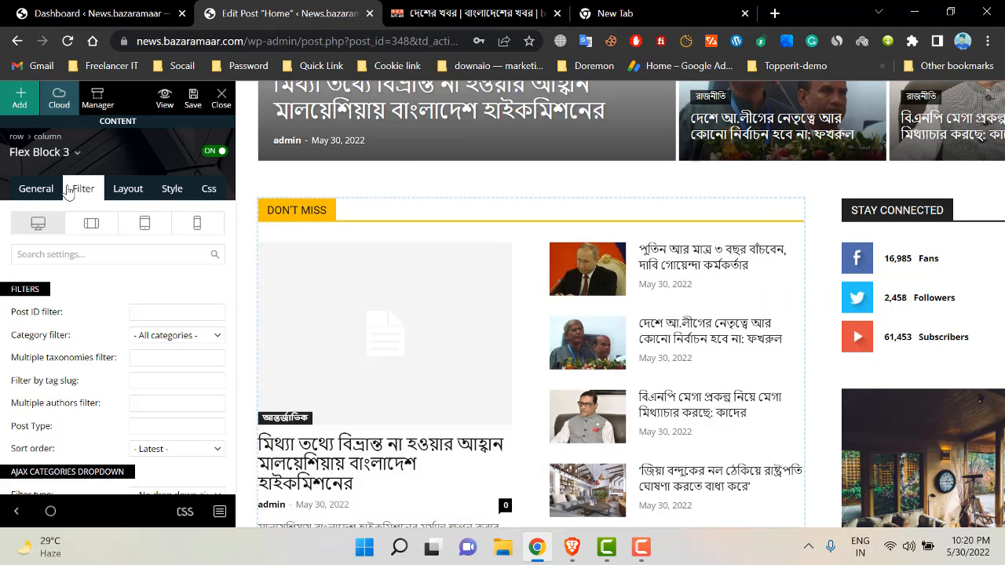
pyautogui.click(38, 194)
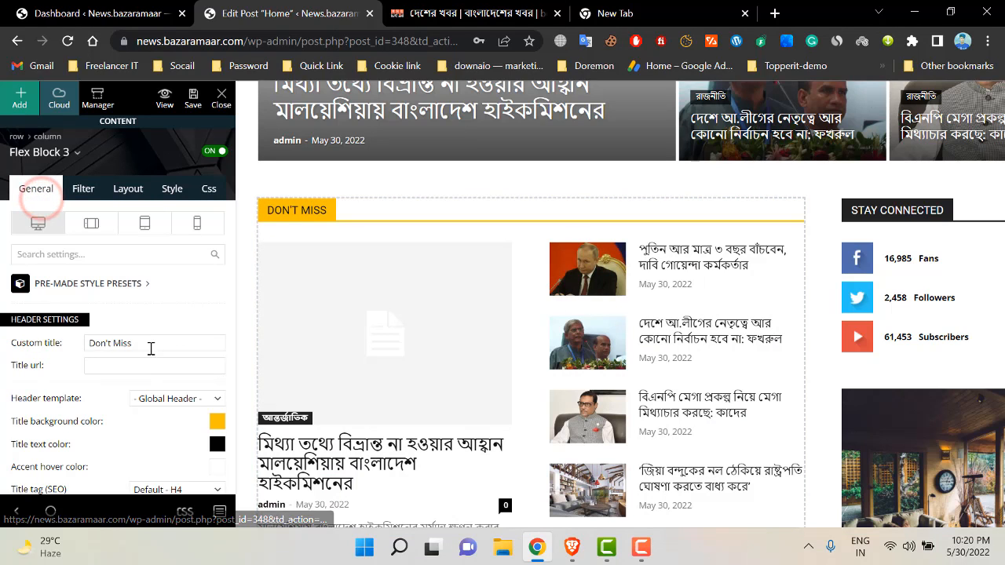
pyautogui.tripleClick(150, 345)
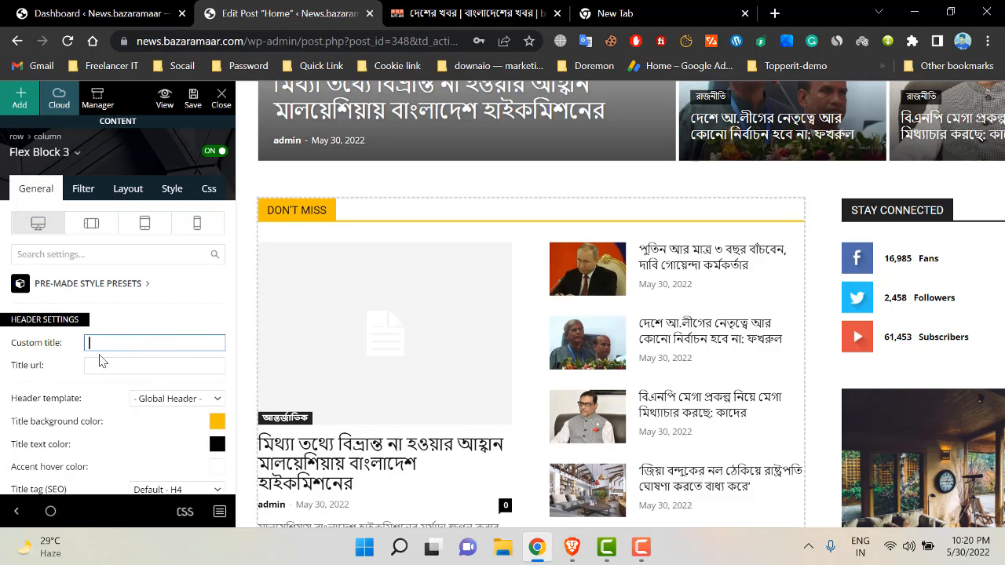
pyautogui.write('B')
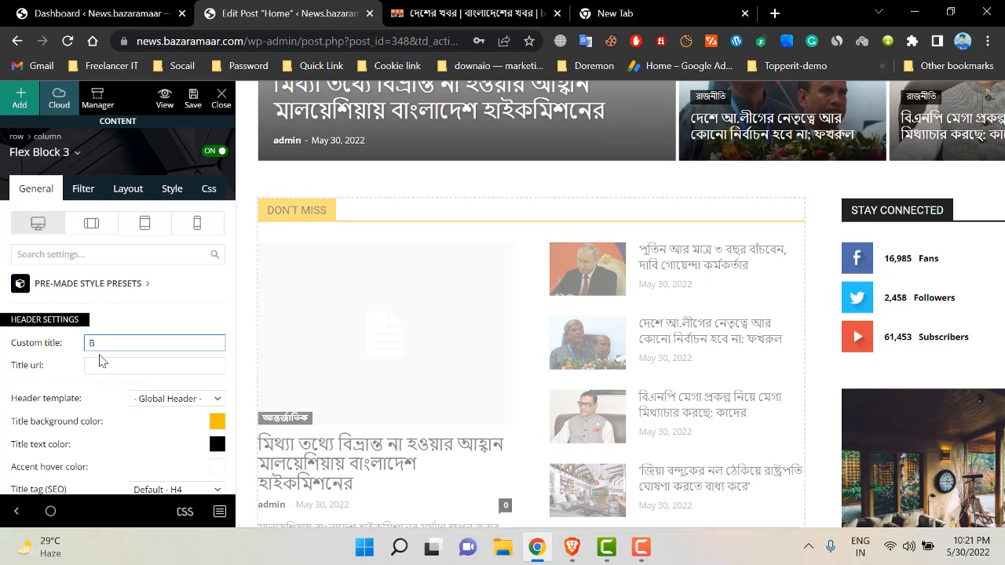
# - Copy বাংলাদেশ from the news site and paste it in as the block's title
pyautogui.hotkey('ctrl', 'Tab')
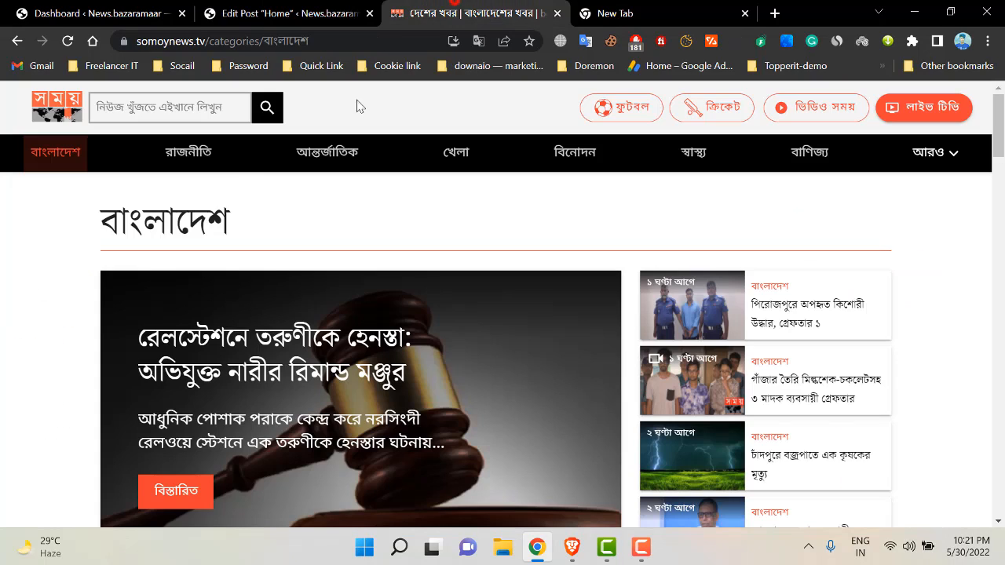
pyautogui.doubleClick(162, 218)
pyautogui.hotkey('ctrl', 'c')
pyautogui.hotkey('ctrl', 'shift', 'Tab')
pyautogui.hotkey('ctrl', 'v')
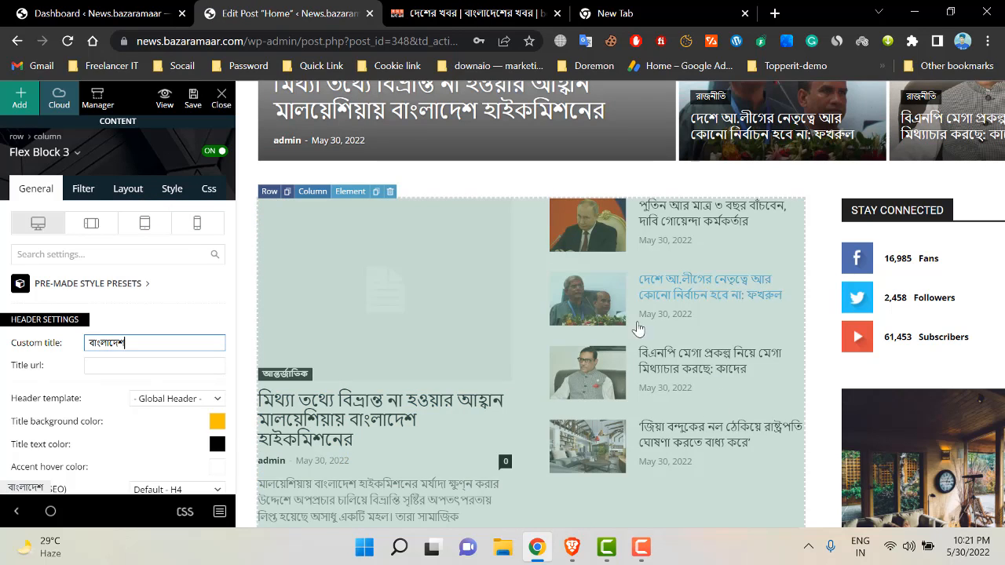
pyautogui.scroll(1, 444, 316)
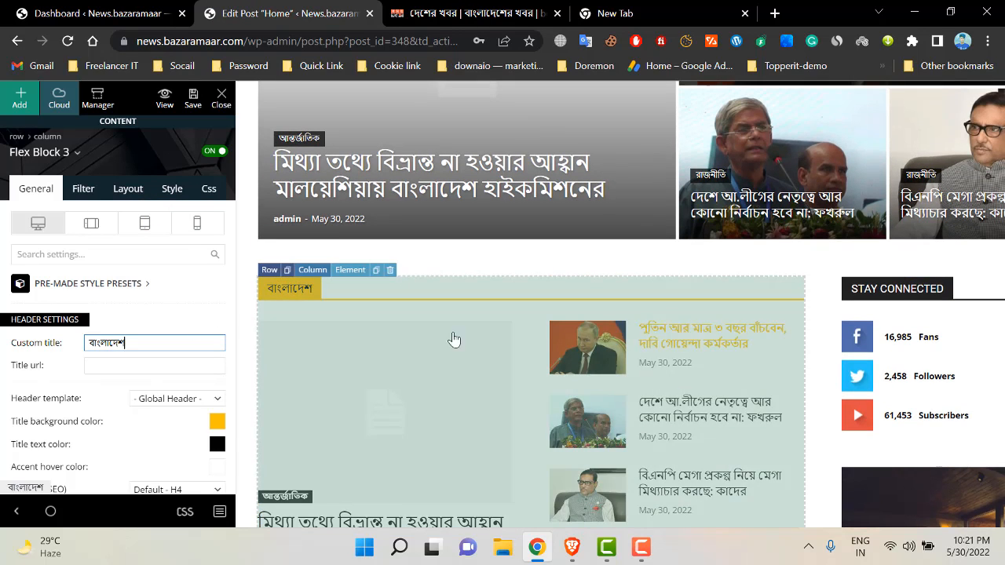
pyautogui.scroll(1, 470, 372)
pyautogui.scroll(-2, 454, 350)
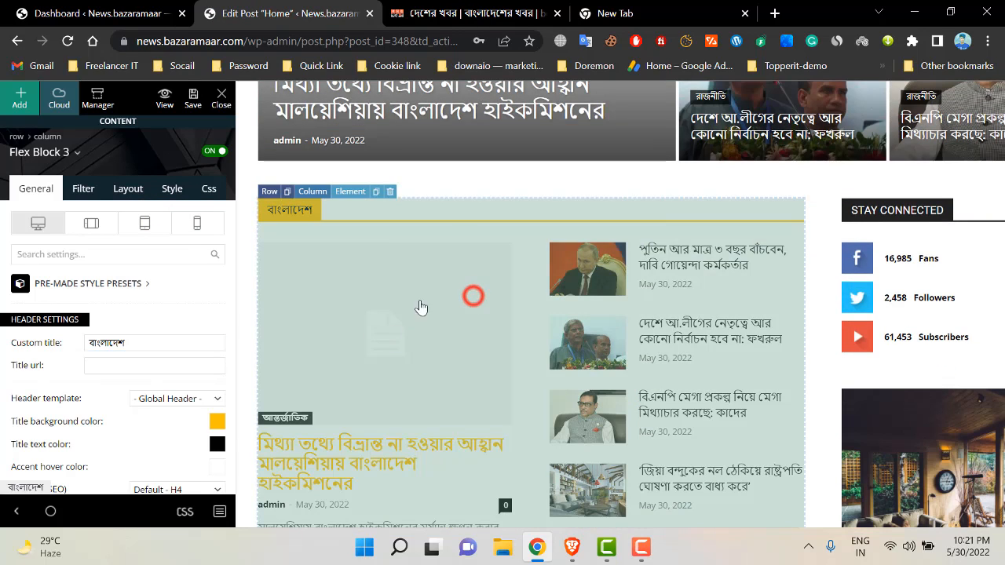
pyautogui.scroll(-3, 540, 447)
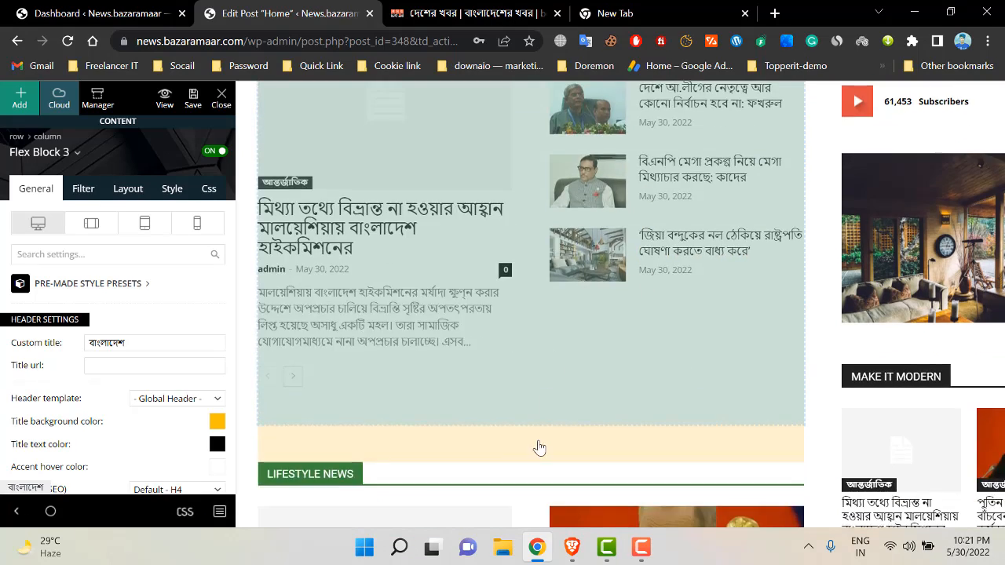
pyautogui.scroll(-1, 539, 447)
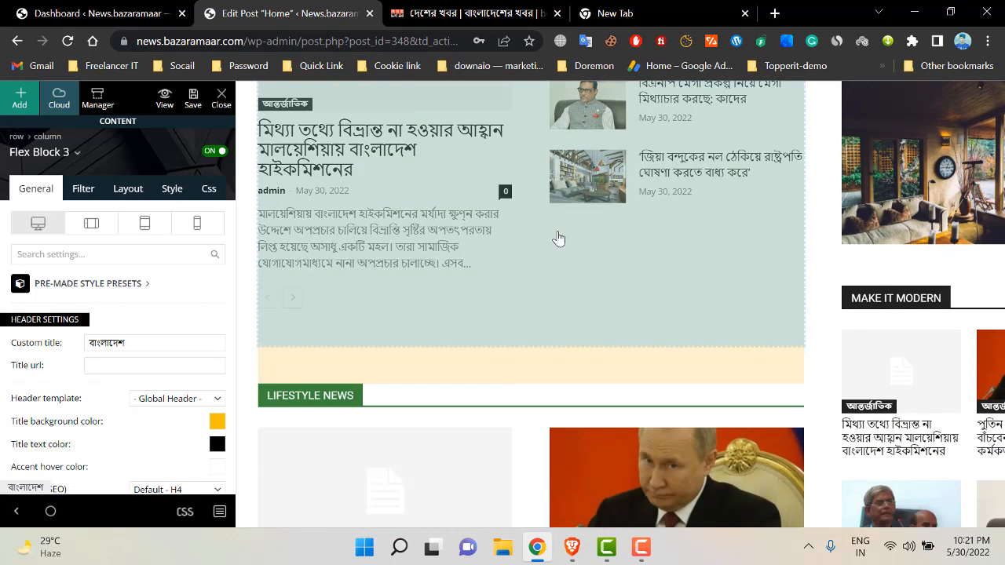
pyautogui.scroll(3, 558, 238)
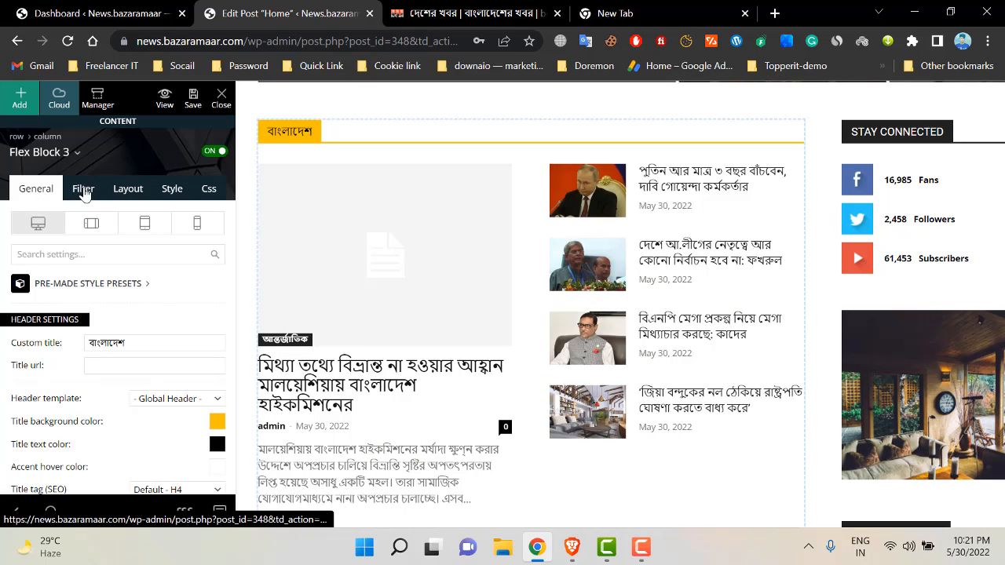
# - Set Flex Block 3's category filter to বাংলাদেশ (id 125)
pyautogui.click(84, 192)
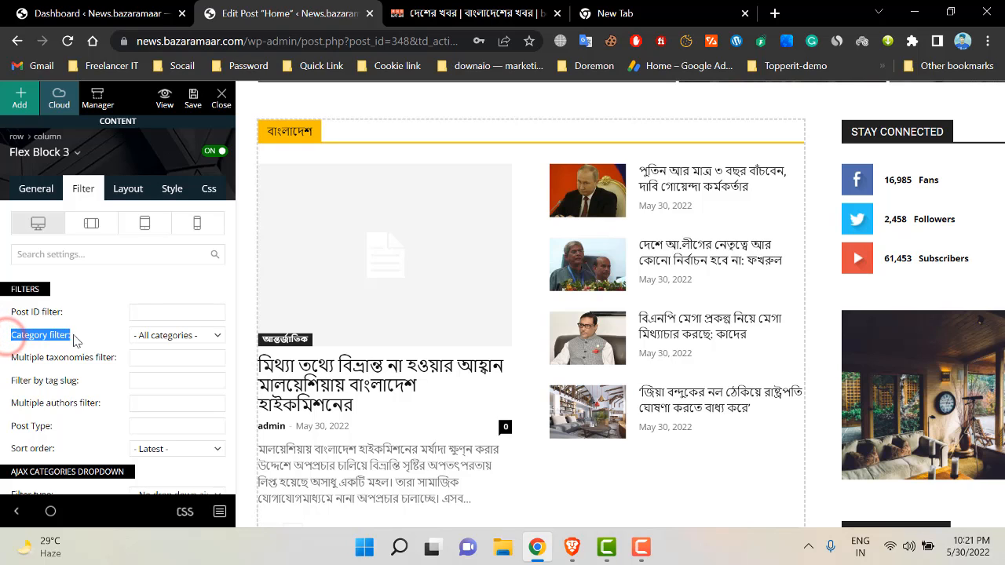
pyautogui.click(179, 335)
pyautogui.scroll(-3, 259, 164)
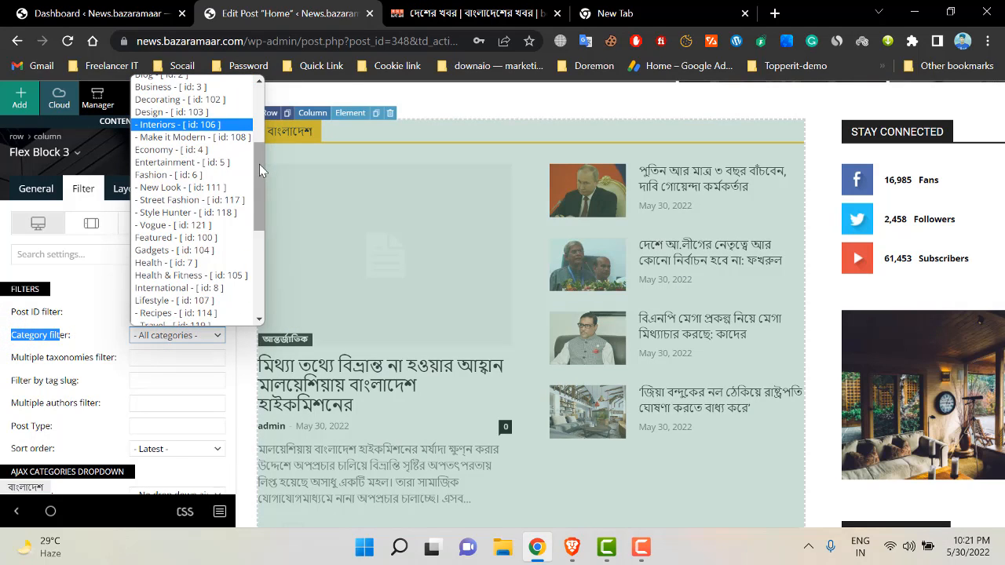
pyautogui.moveTo(260, 165); pyautogui.dragTo(255, 274)
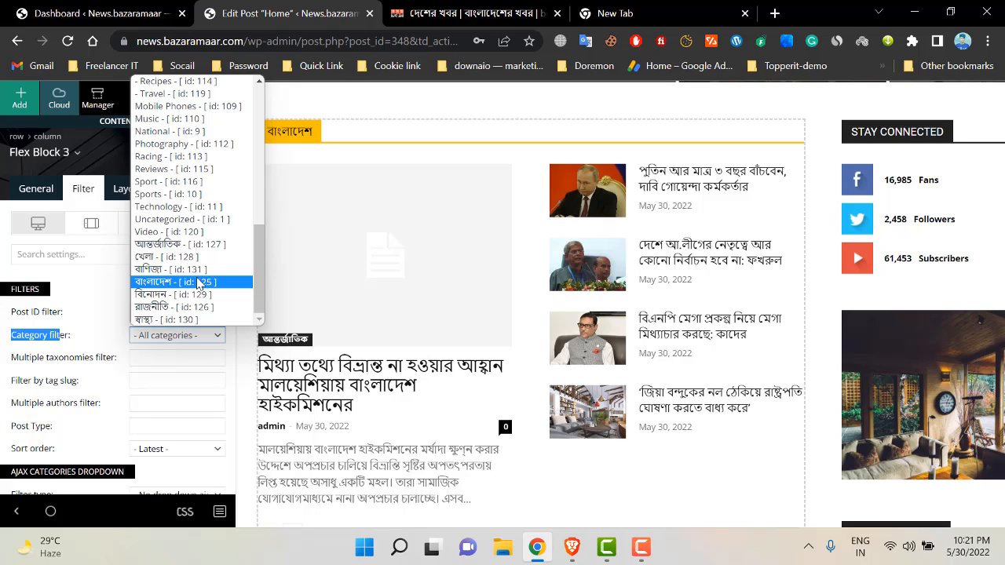
pyautogui.click(197, 282)
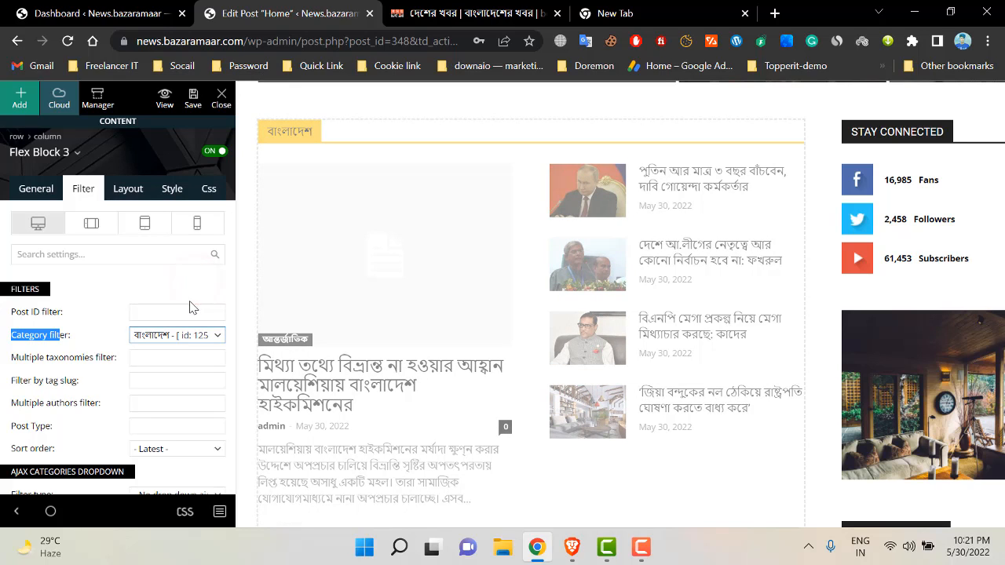
pyautogui.scroll(-1, 185, 312)
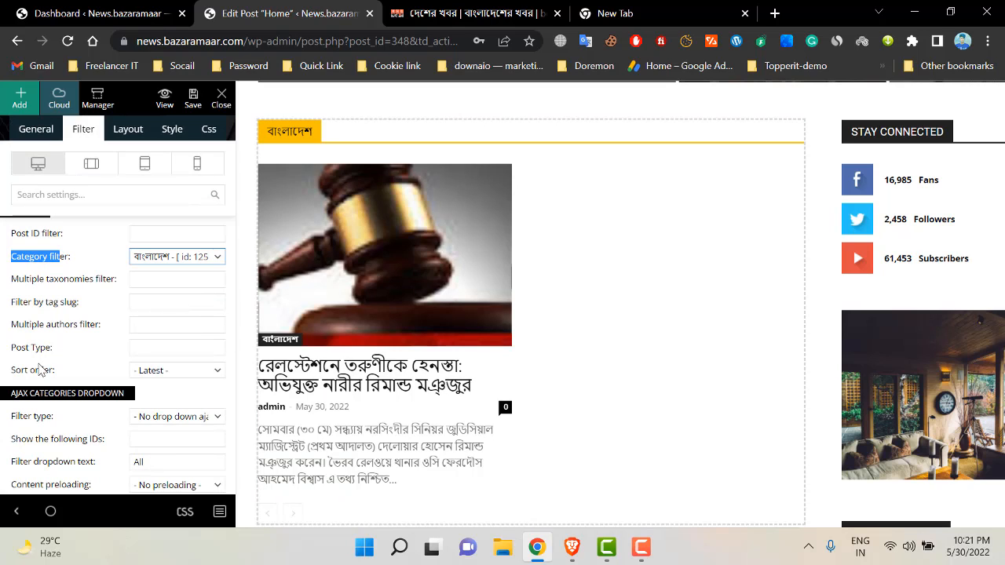
pyautogui.scroll(-1, 158, 337)
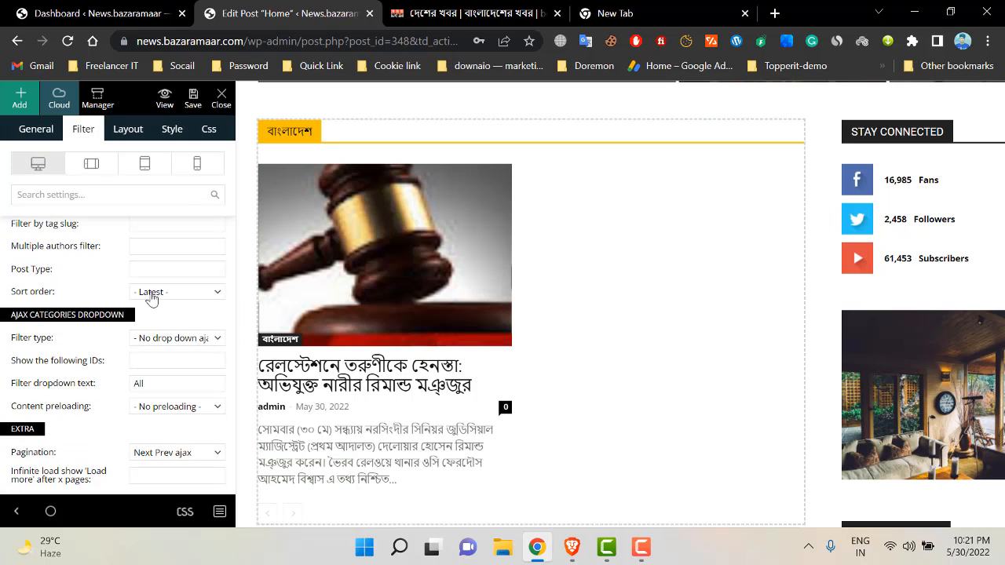
pyautogui.click(160, 293)
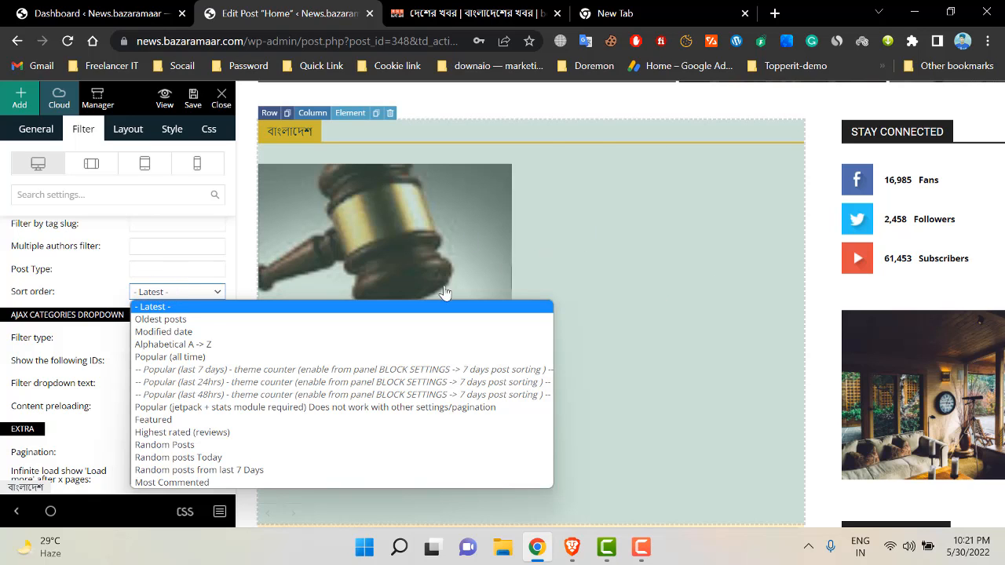
pyautogui.click(575, 257)
pyautogui.scroll(-2, 581, 266)
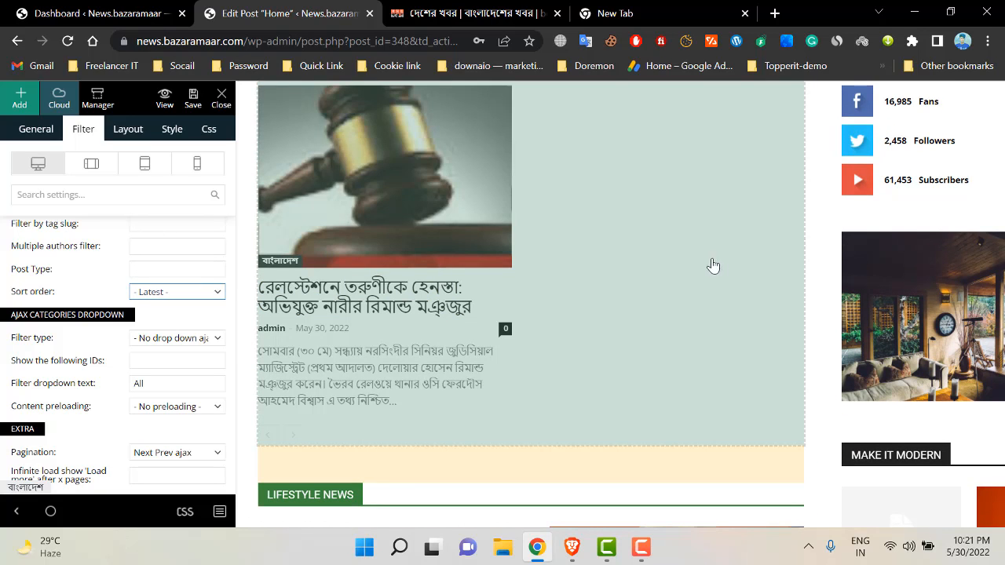
pyautogui.scroll(-1, 602, 296)
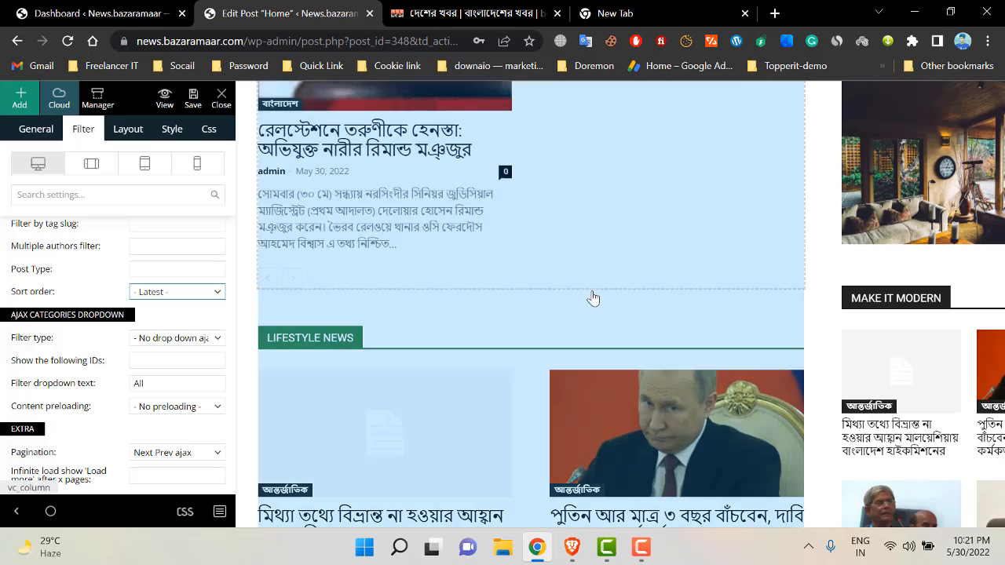
pyautogui.scroll(-3, 594, 297)
pyautogui.scroll(4, 592, 284)
pyautogui.scroll(2, 569, 218)
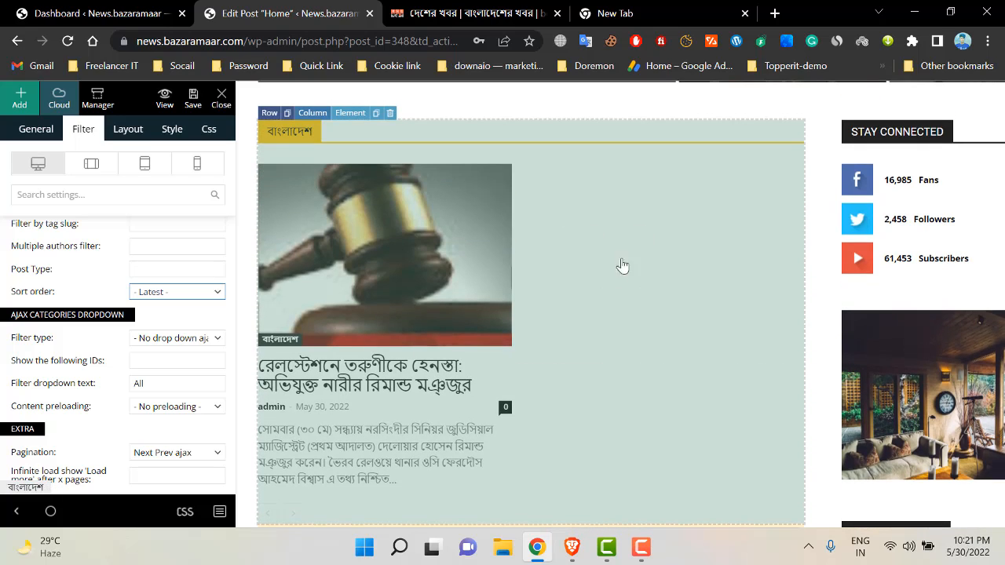
pyautogui.scroll(-1, 220, 364)
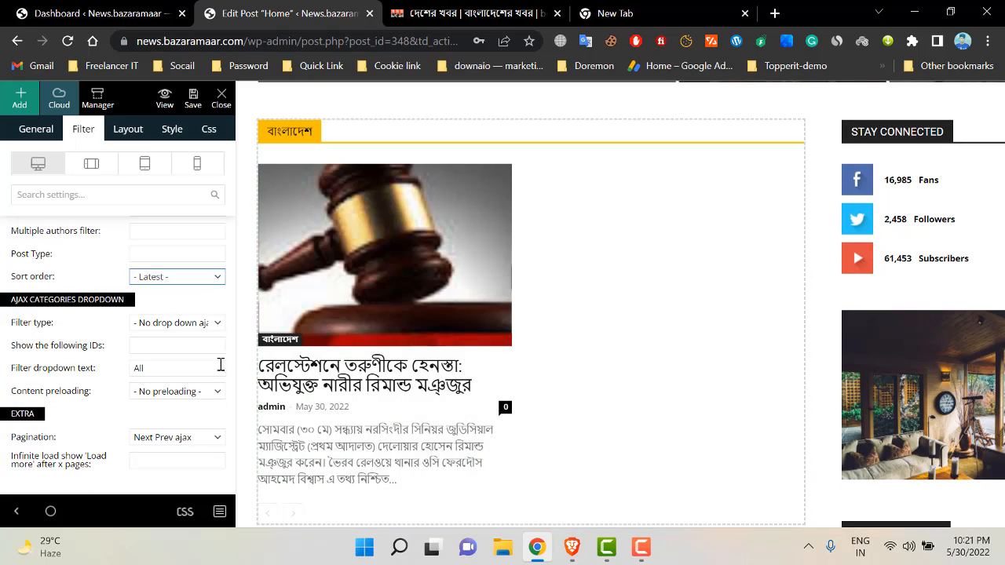
pyautogui.scroll(-1, 330, 348)
pyautogui.scroll(1, 541, 267)
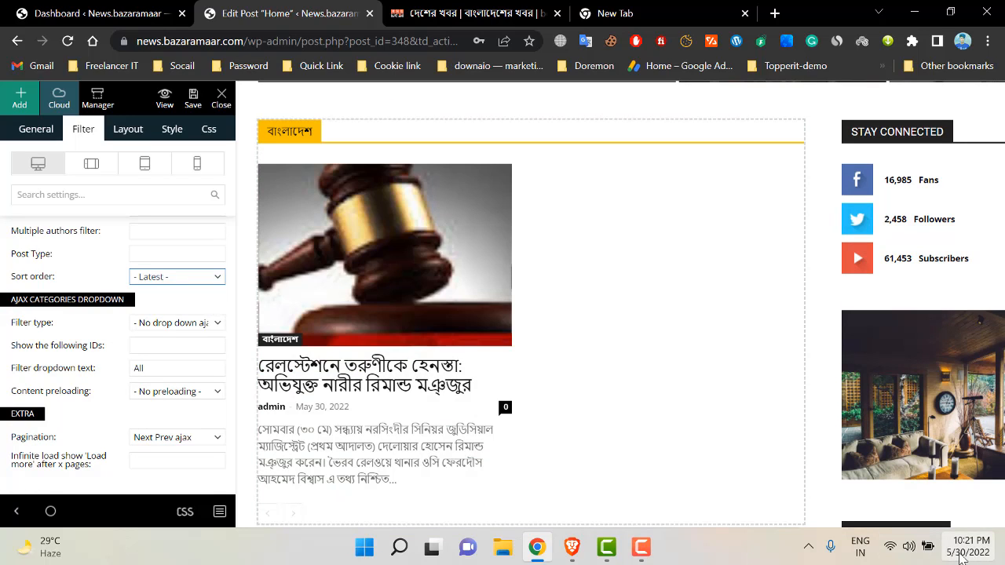
pyautogui.click(954, 553)
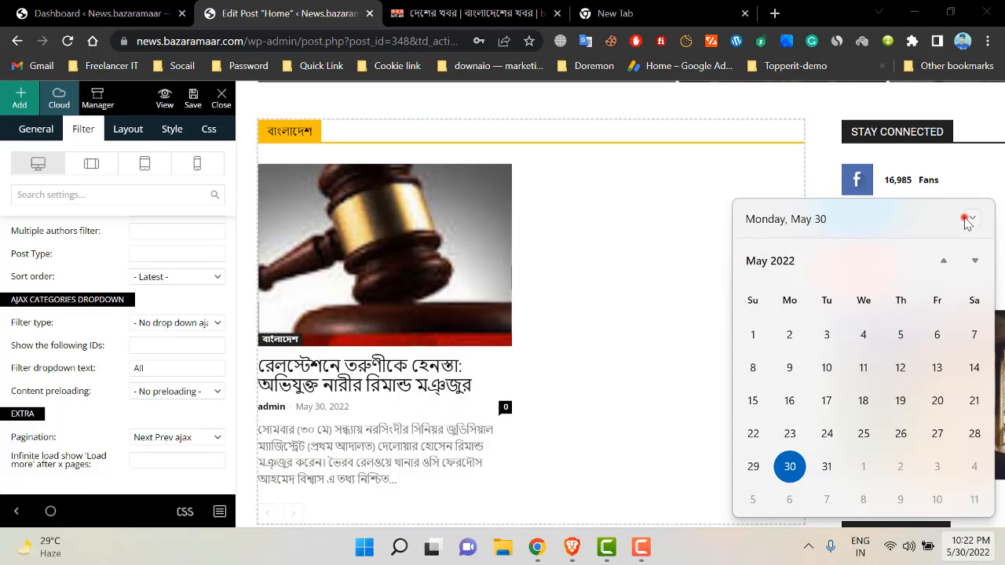
pyautogui.click(967, 220)
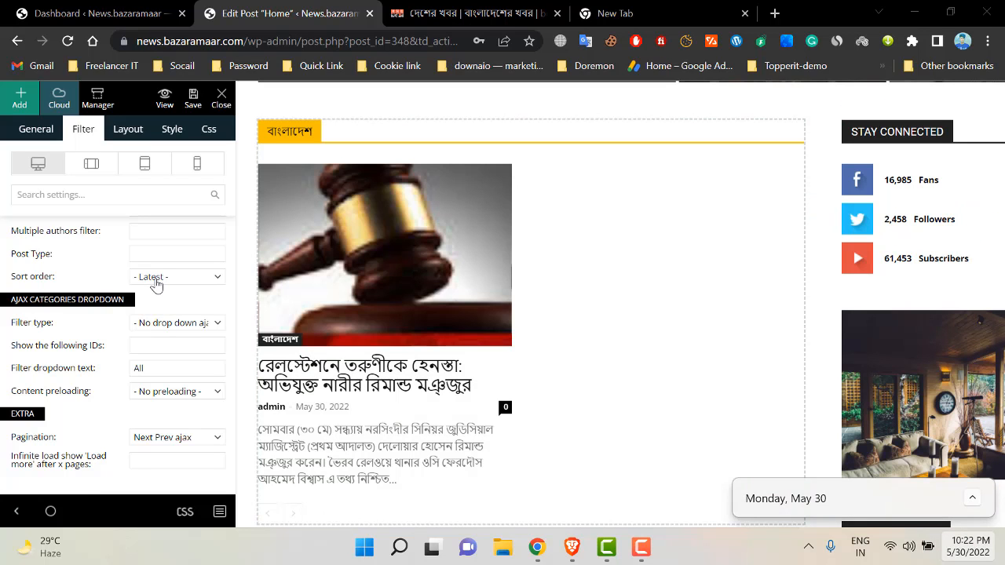
pyautogui.click(155, 278)
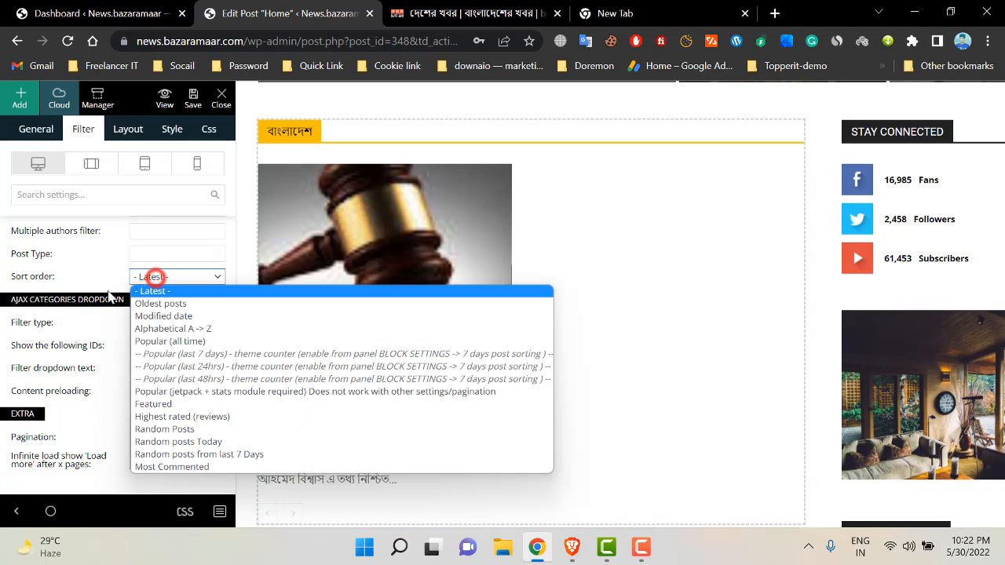
pyautogui.click(195, 305)
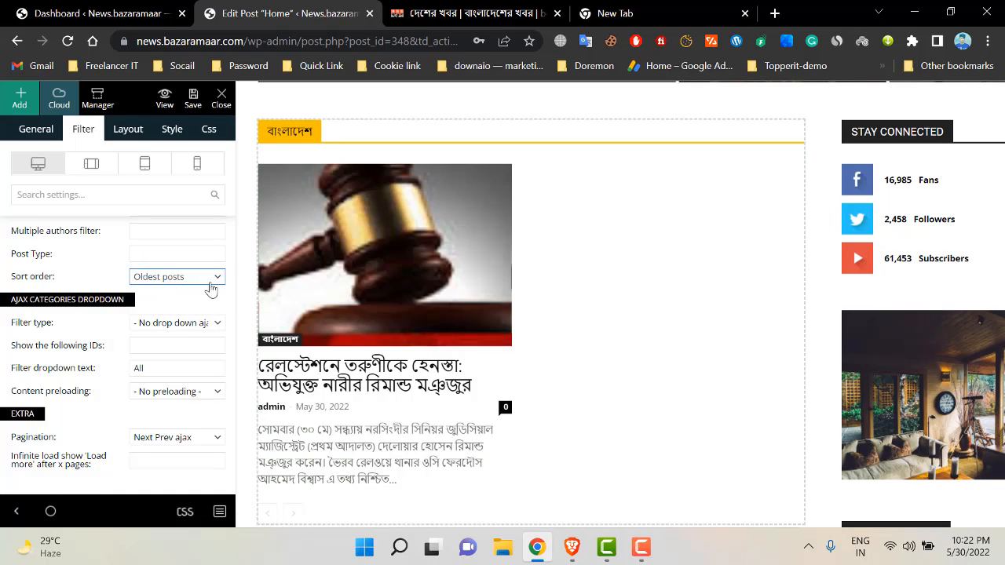
pyautogui.click(202, 276)
pyautogui.click(166, 293)
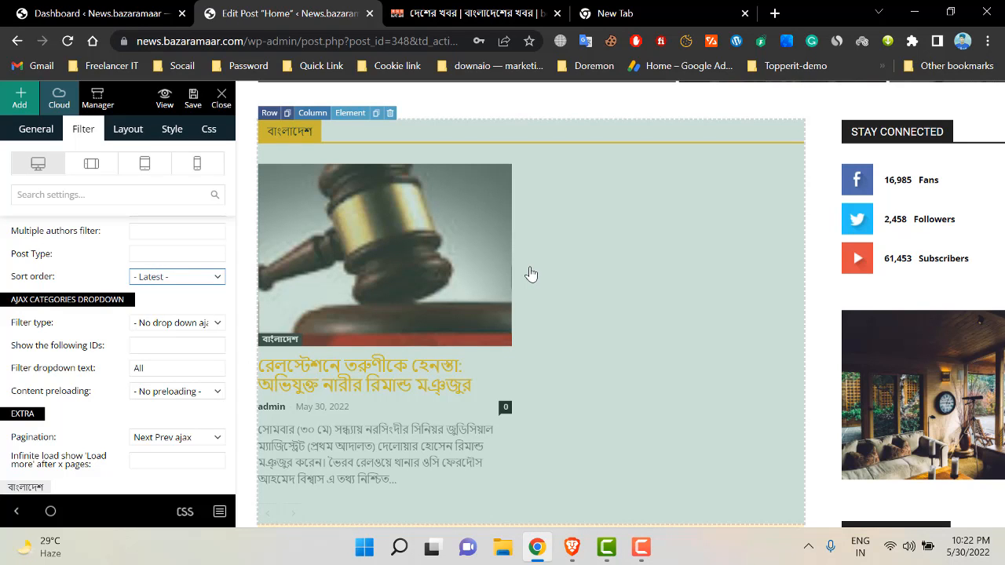
pyautogui.scroll(-3, 529, 202)
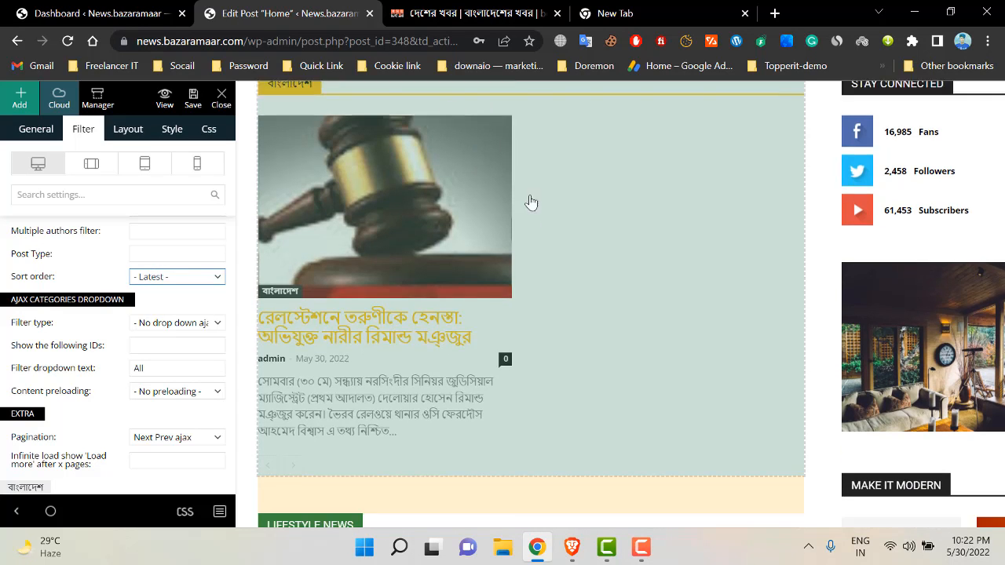
pyautogui.scroll(1, 445, 212)
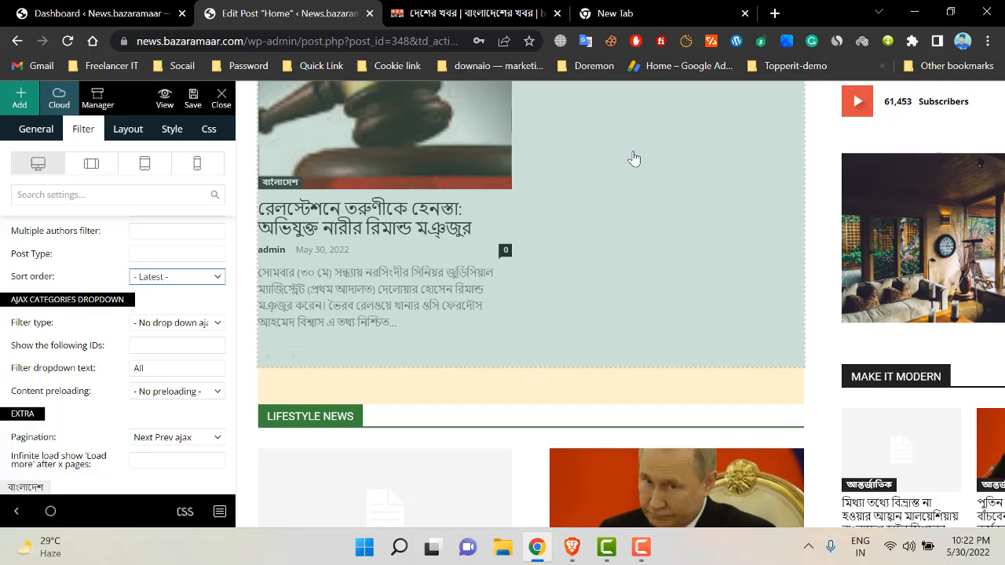
pyautogui.scroll(4, 634, 159)
pyautogui.scroll(-2, 463, 311)
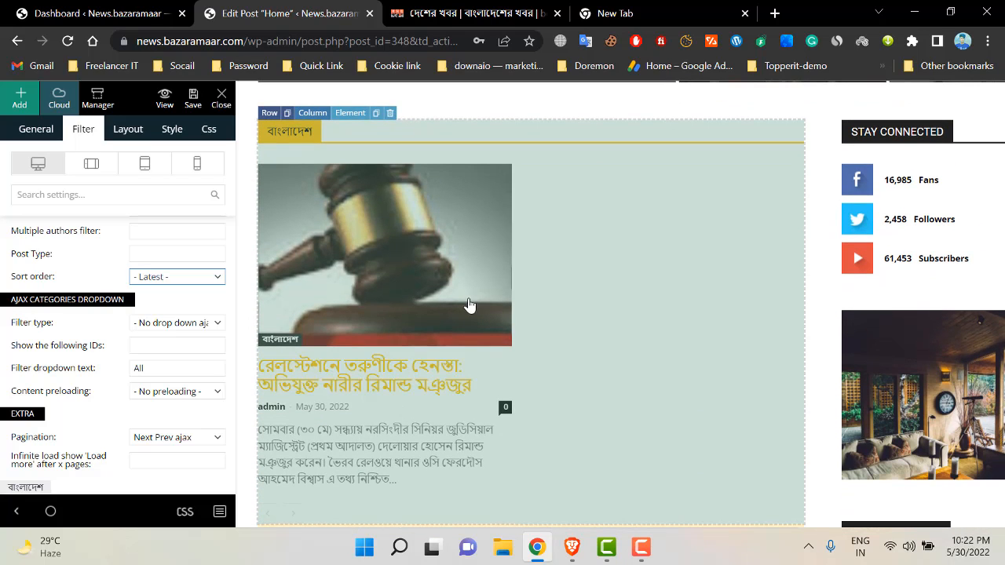
pyautogui.scroll(-1, 482, 336)
pyautogui.scroll(-1, 483, 336)
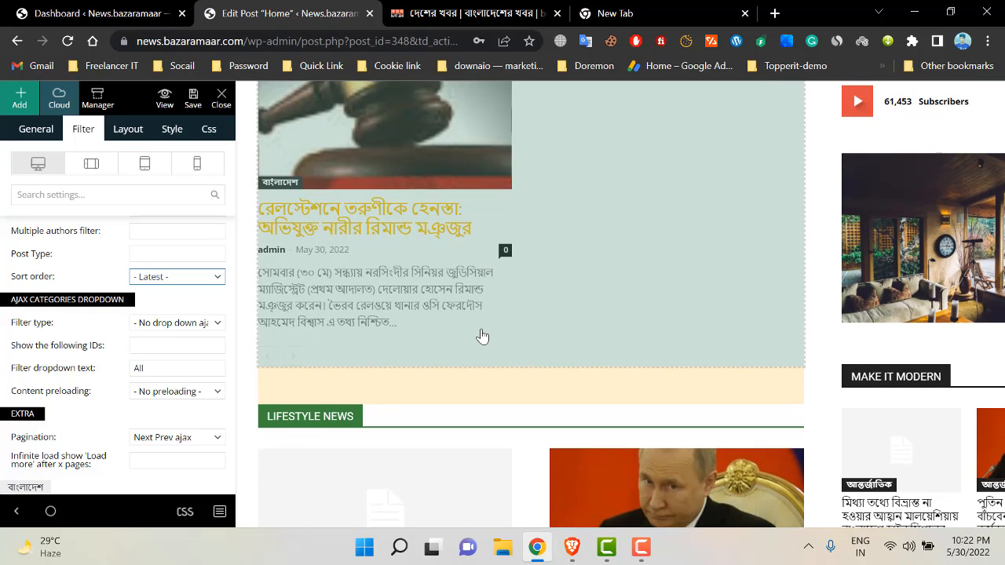
pyautogui.scroll(-2, 444, 281)
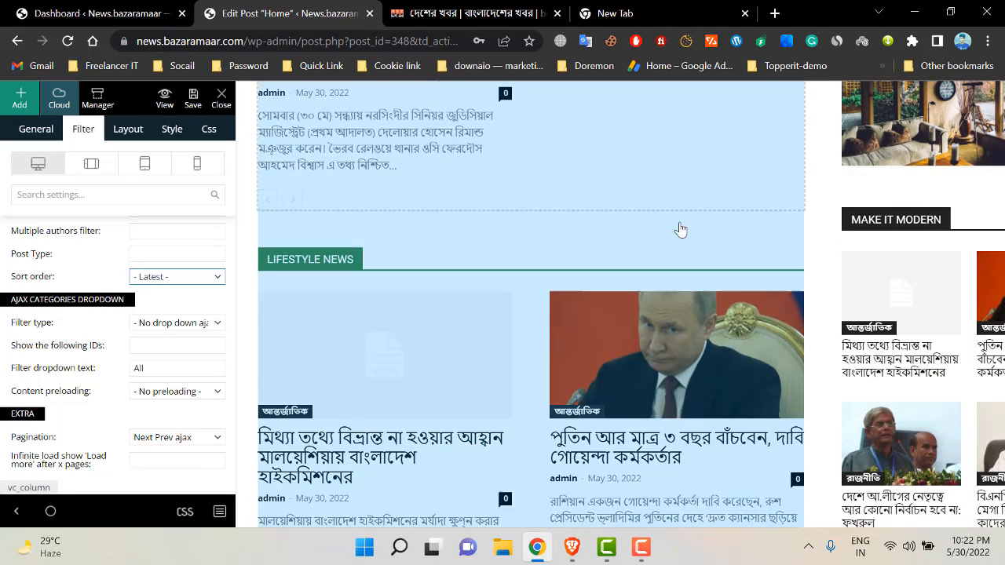
pyautogui.scroll(-1, 429, 276)
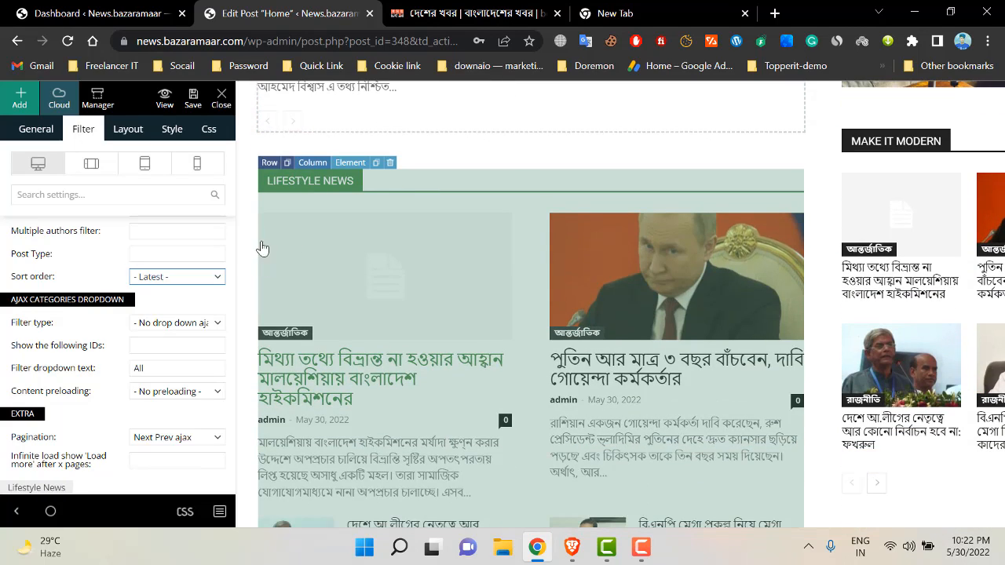
# - Replace the LIFESTYLE NEWS block's custom title with আন্তর্জাতিক copied from somoynews.tv
pyautogui.click(394, 186)
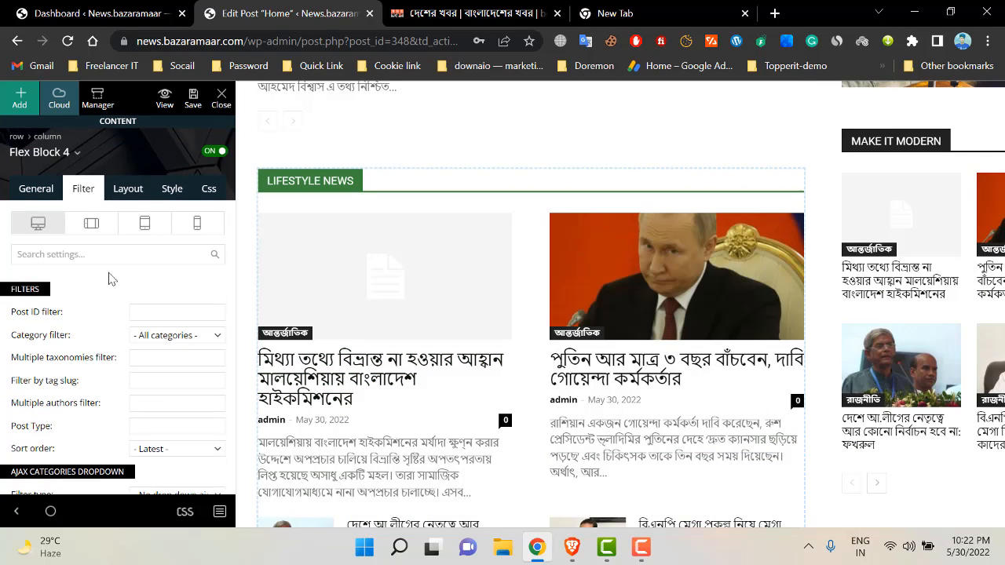
pyautogui.click(30, 193)
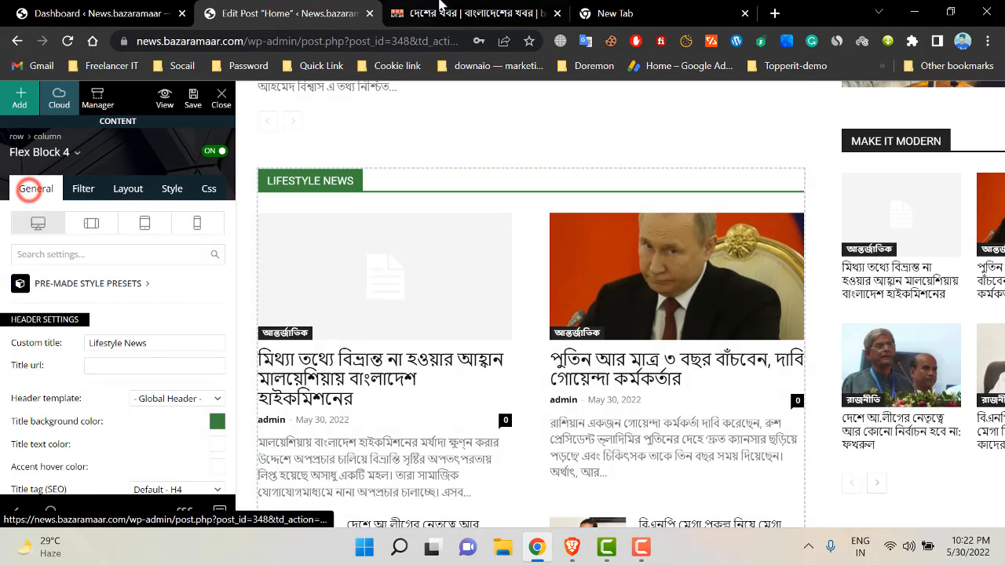
pyautogui.tripleClick(169, 344)
pyautogui.press('BackSpace')
pyautogui.click(470, 14)
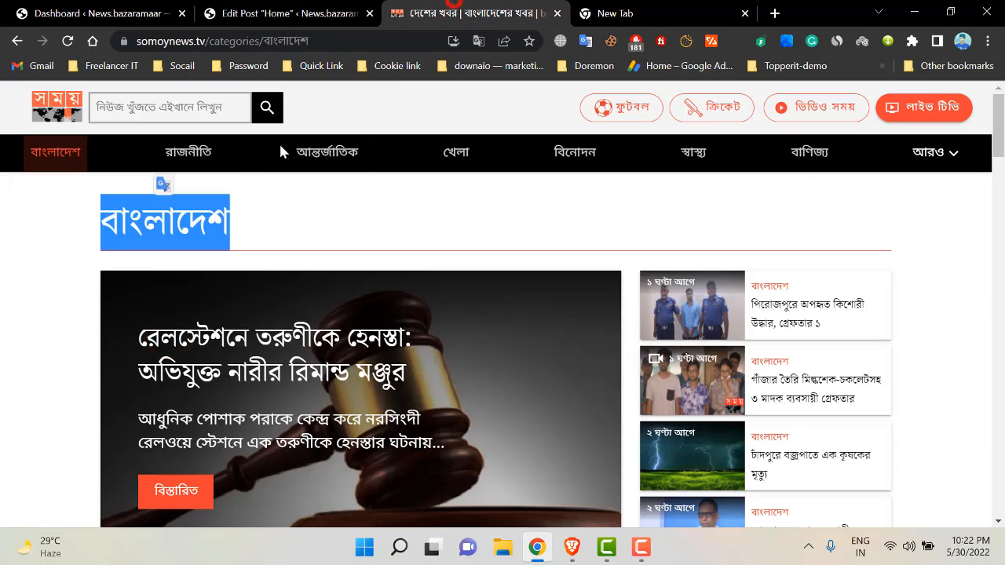
pyautogui.click(351, 166)
pyautogui.doubleClick(223, 229)
pyautogui.hotkey('ctrl', 'c')
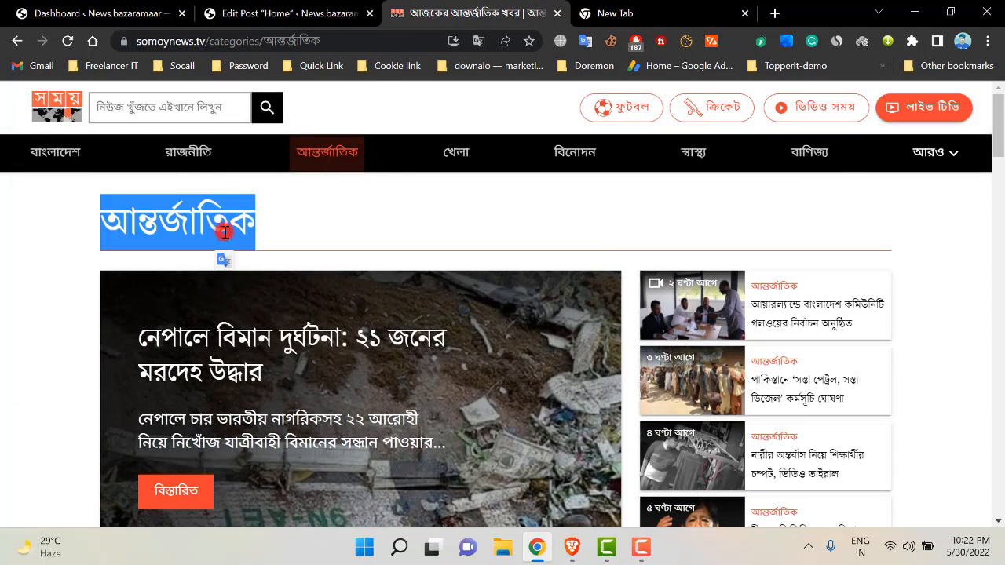
pyautogui.click(286, 7)
pyautogui.hotkey('ctrl', 'v')
pyautogui.scroll(2, 340, 254)
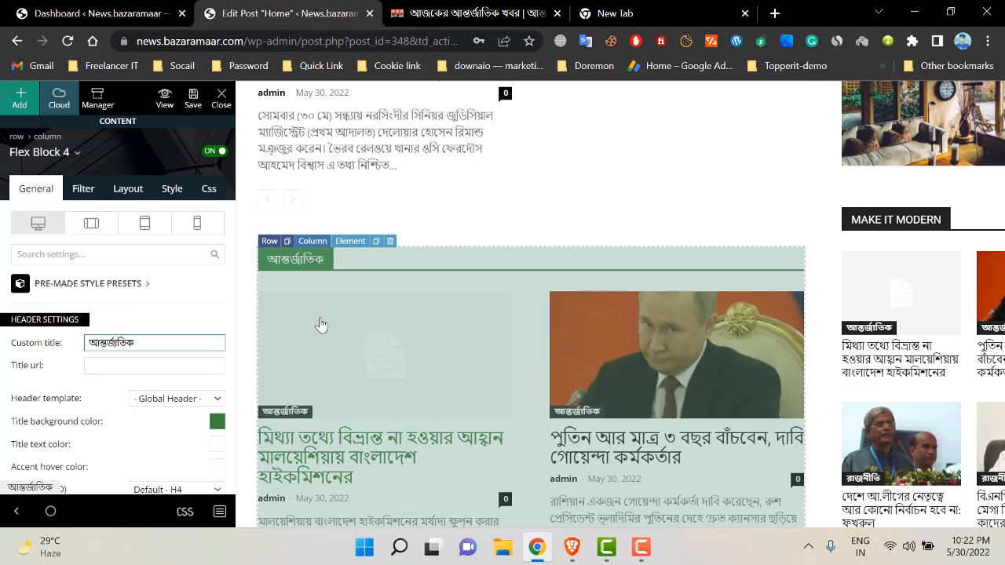
pyautogui.click(358, 334)
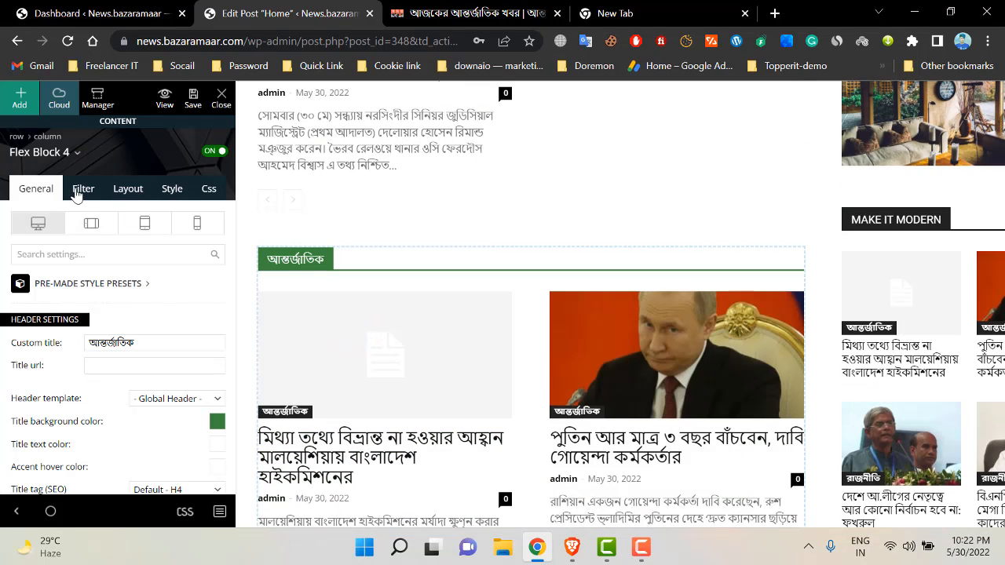
# - Set Flex Block 4's category filter to আন্তর্জাতিক (id 127)
pyautogui.click(82, 192)
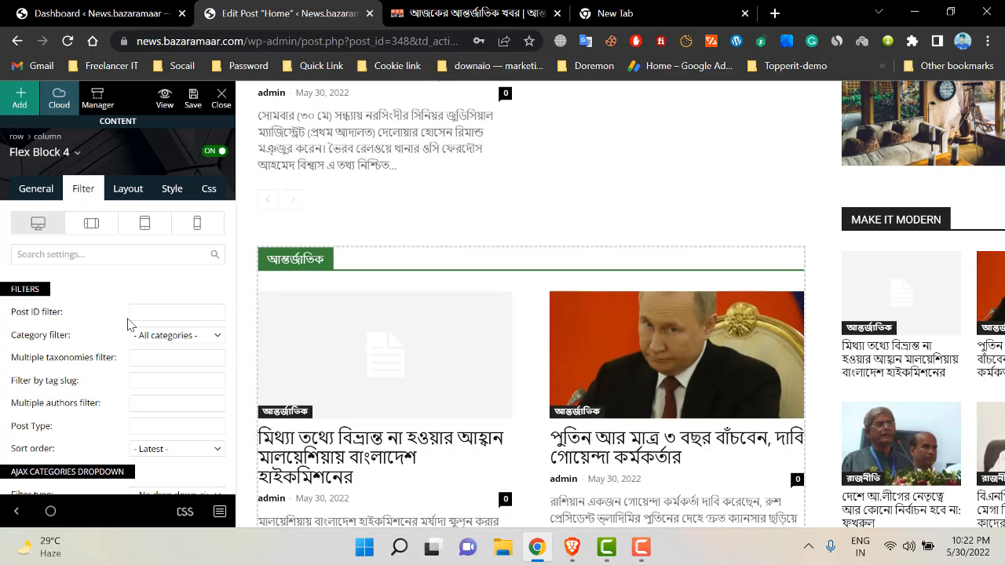
pyautogui.click(183, 336)
pyautogui.scroll(-3, 188, 269)
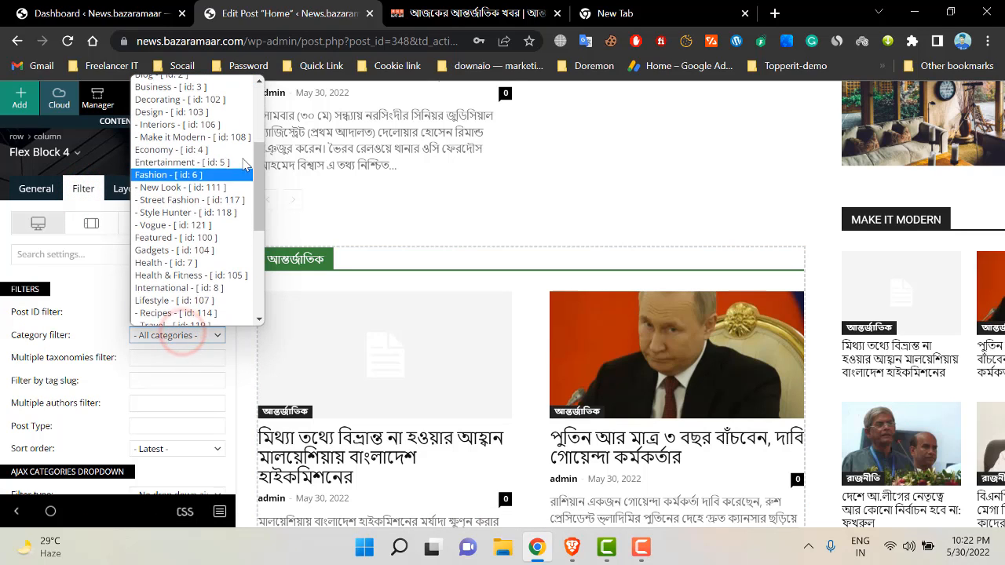
pyautogui.moveTo(257, 166); pyautogui.dragTo(245, 275)
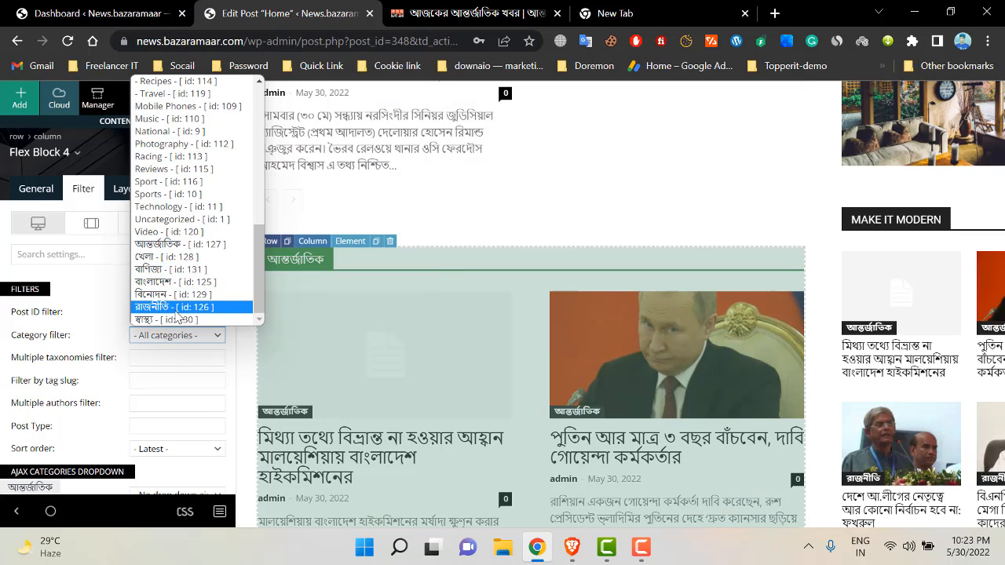
pyautogui.click(169, 244)
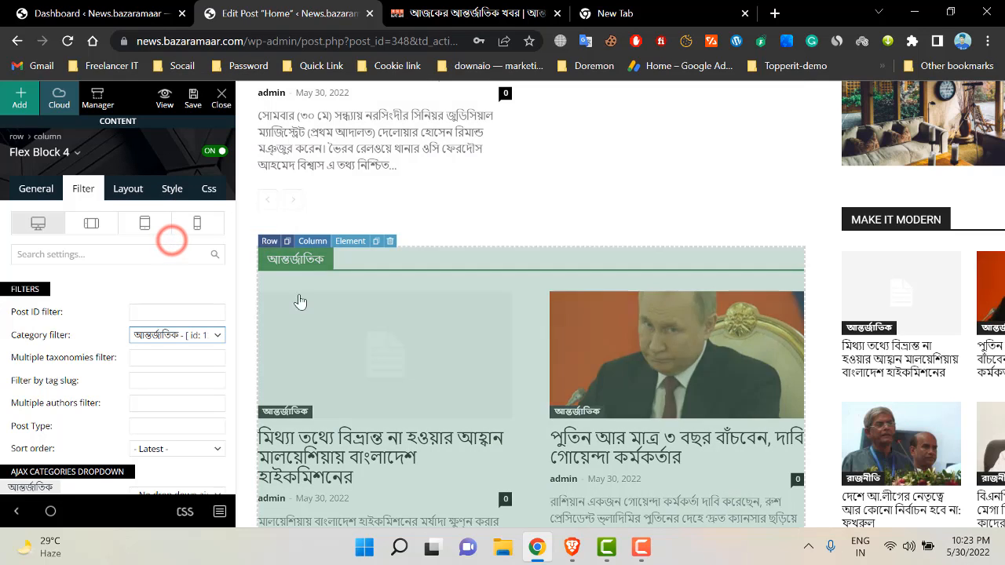
pyautogui.scroll(-1, 45, 355)
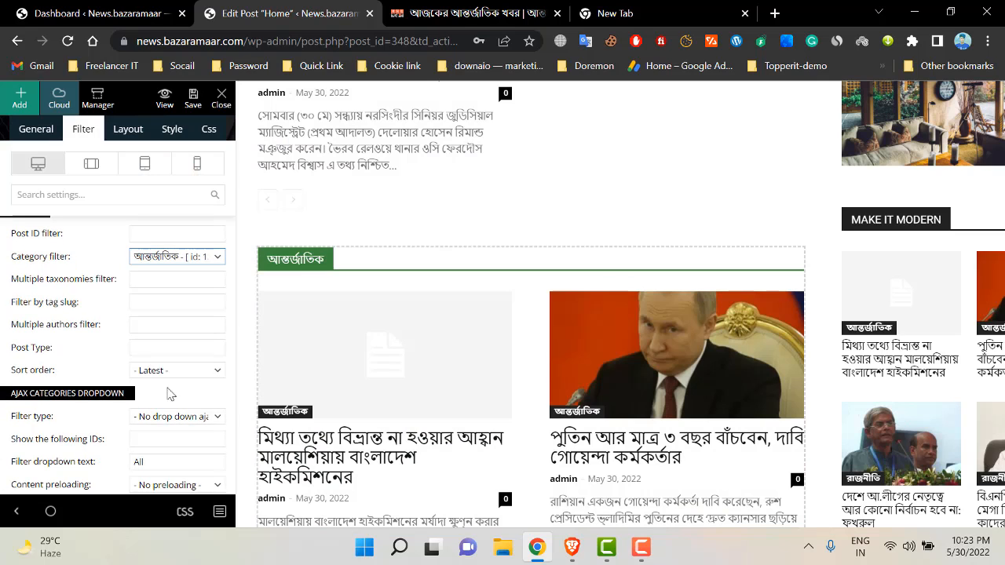
# - Keep the block's sort order on Latest posts
pyautogui.click(157, 371)
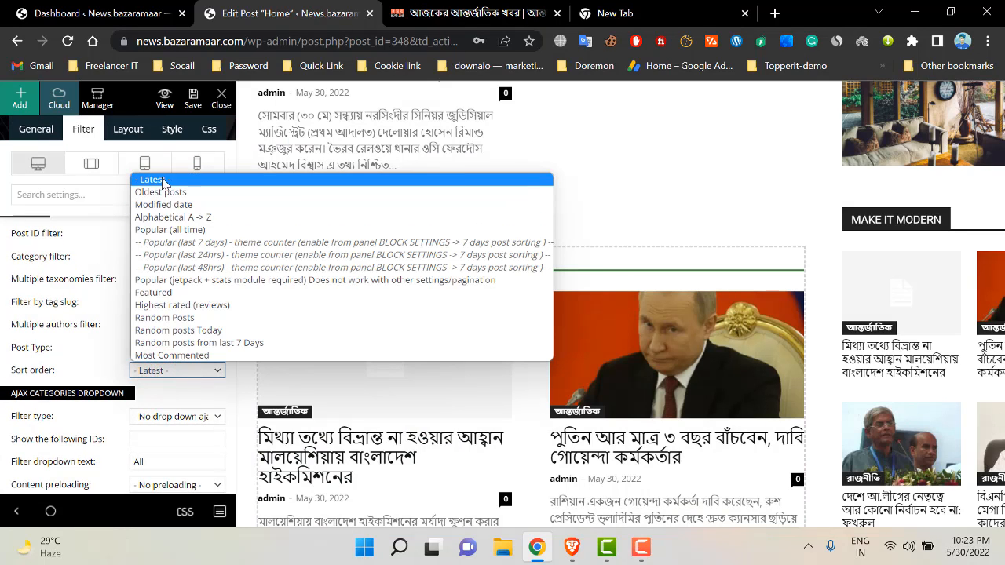
pyautogui.click(155, 180)
pyautogui.scroll(-3, 479, 385)
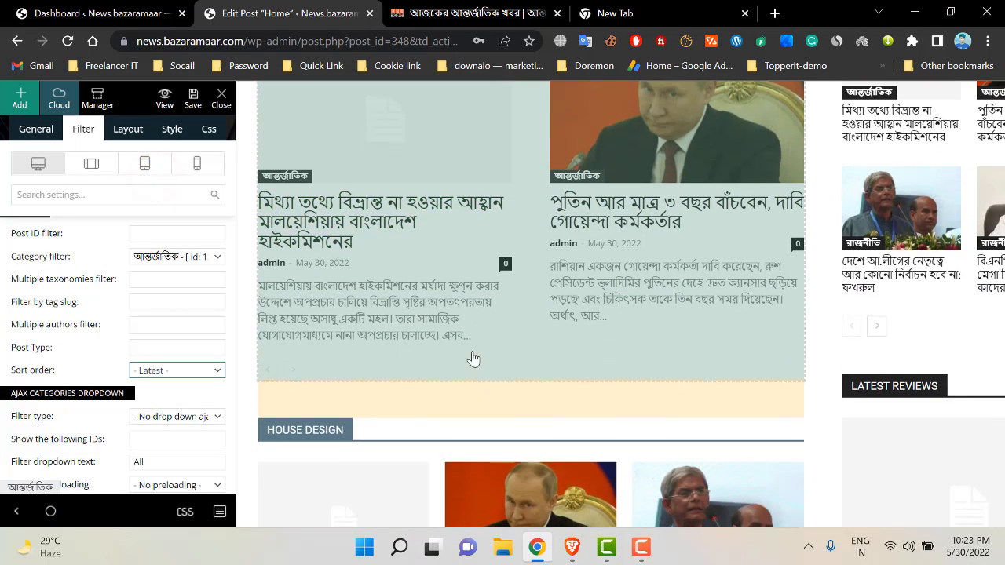
pyautogui.scroll(11, 474, 271)
pyautogui.scroll(-4, 483, 327)
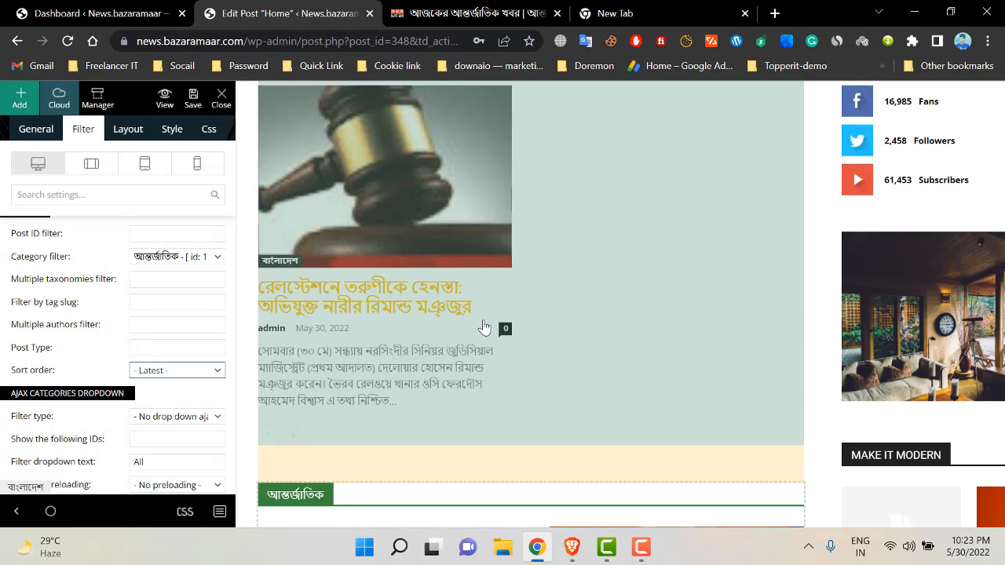
pyautogui.scroll(-8, 502, 343)
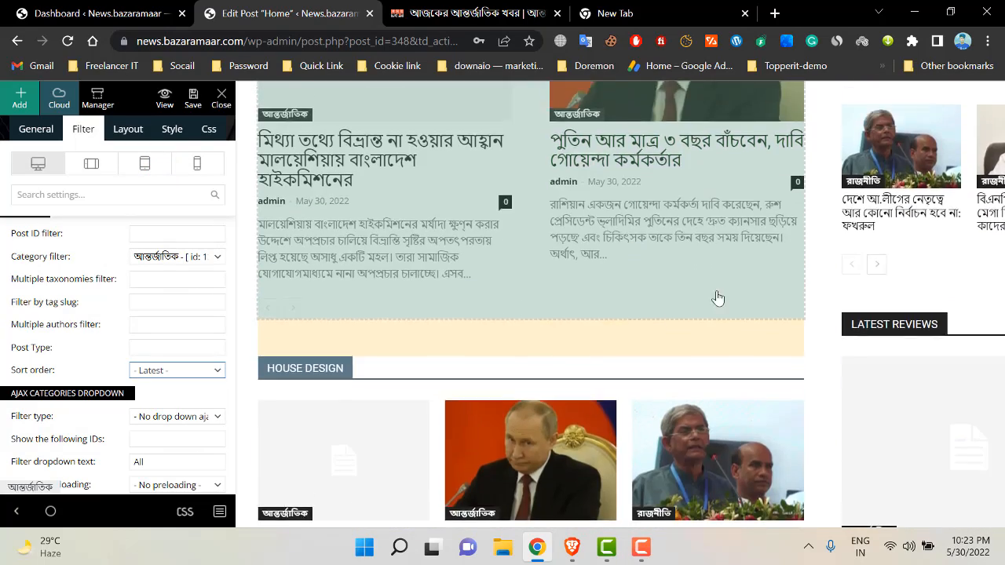
pyautogui.scroll(3, 929, 223)
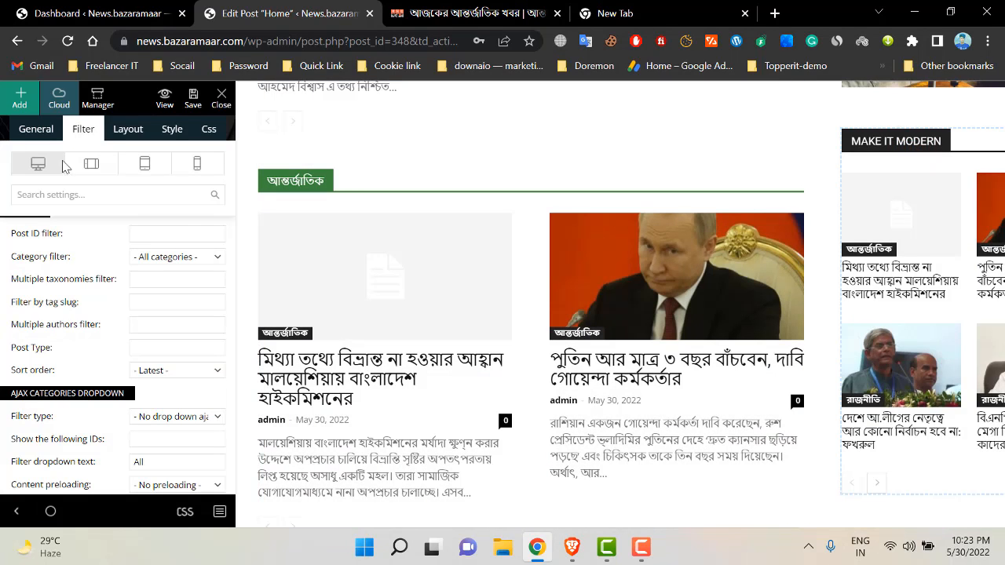
# - Leave the sidebar block's category filter on All categories
pyautogui.click(179, 262)
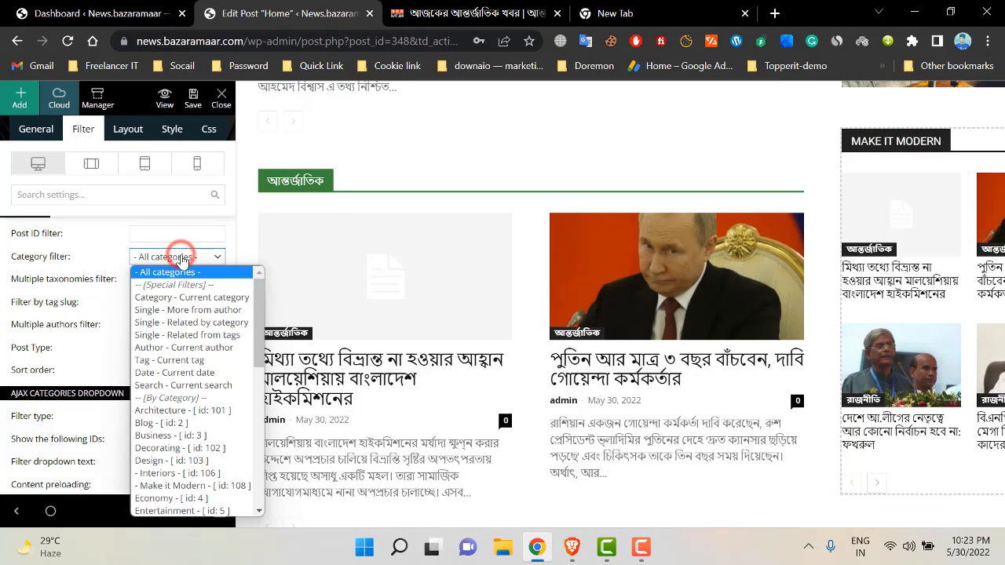
pyautogui.scroll(-5, 205, 365)
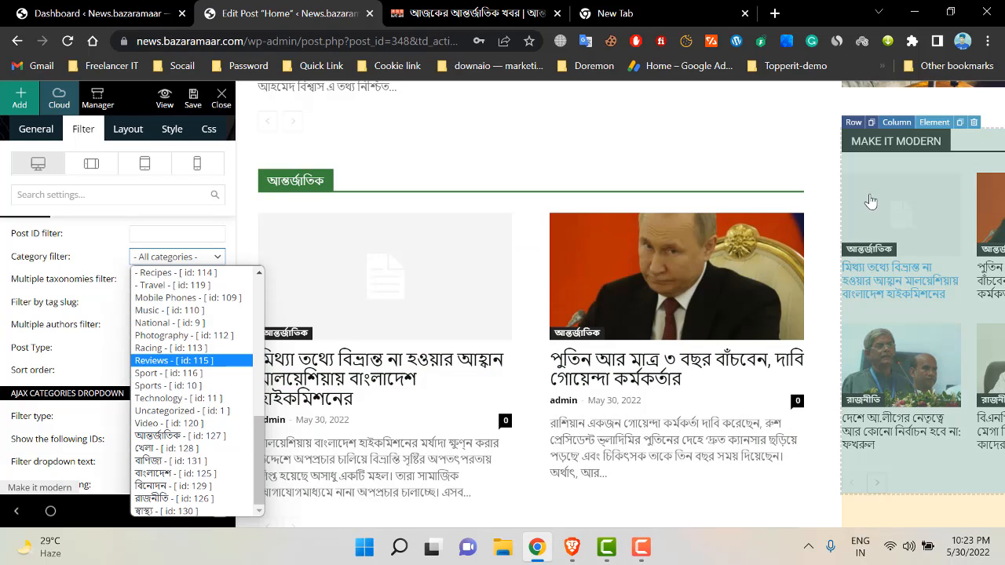
pyautogui.scroll(10, 189, 314)
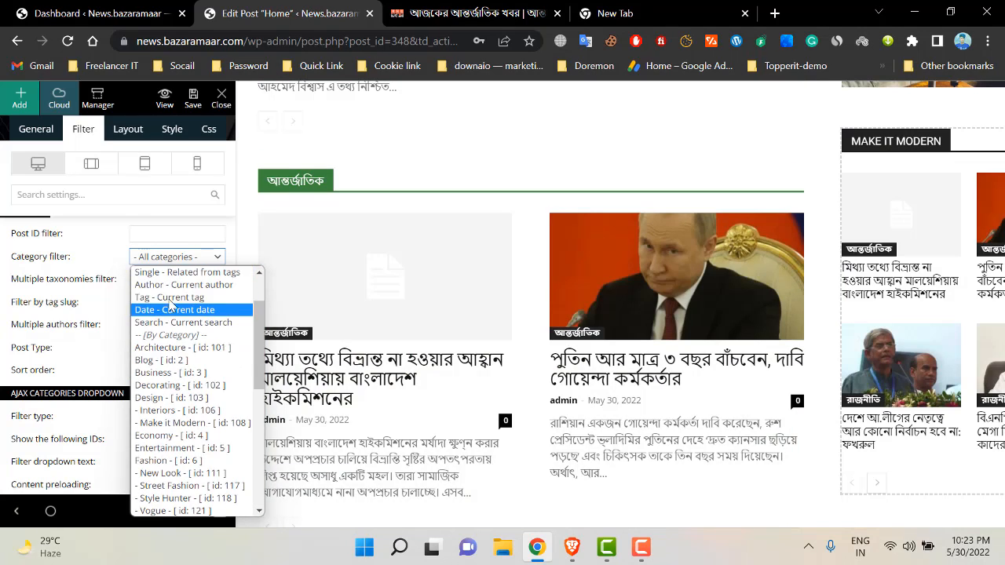
pyautogui.click(188, 274)
pyautogui.scroll(1, 71, 246)
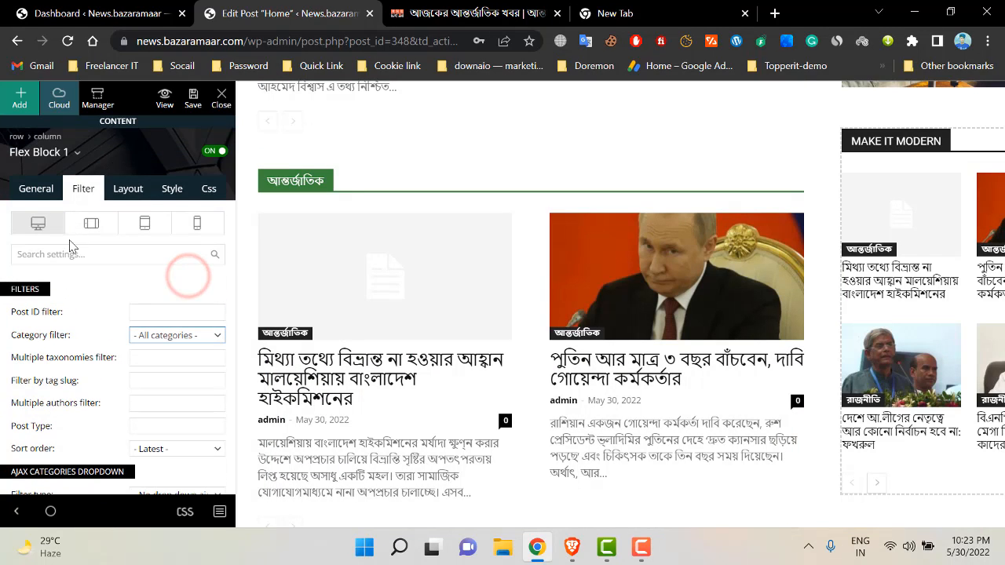
# - Change the sidebar block's custom title from Make it modern to 'Latest News'
pyautogui.click(37, 197)
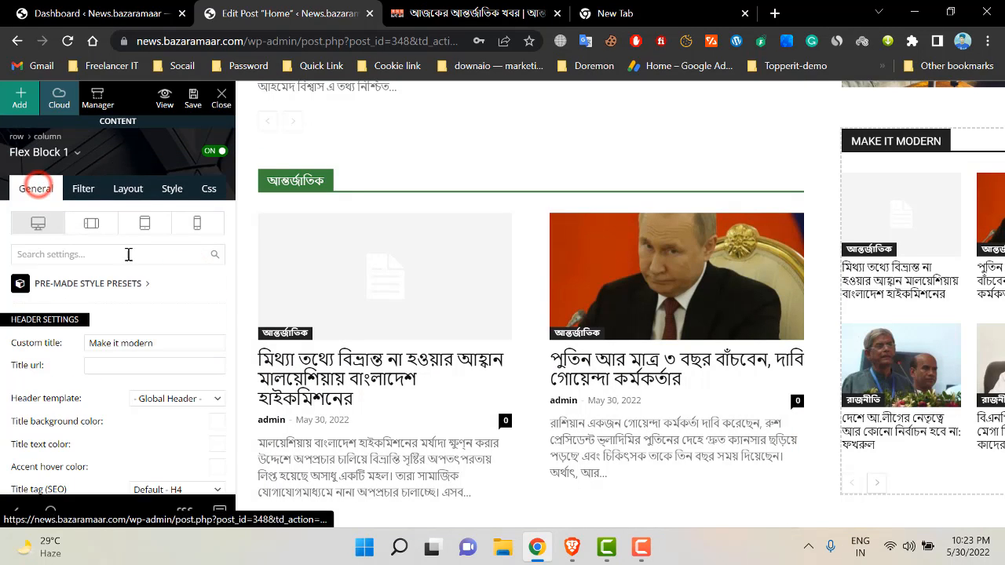
pyautogui.tripleClick(176, 340)
pyautogui.write('L')
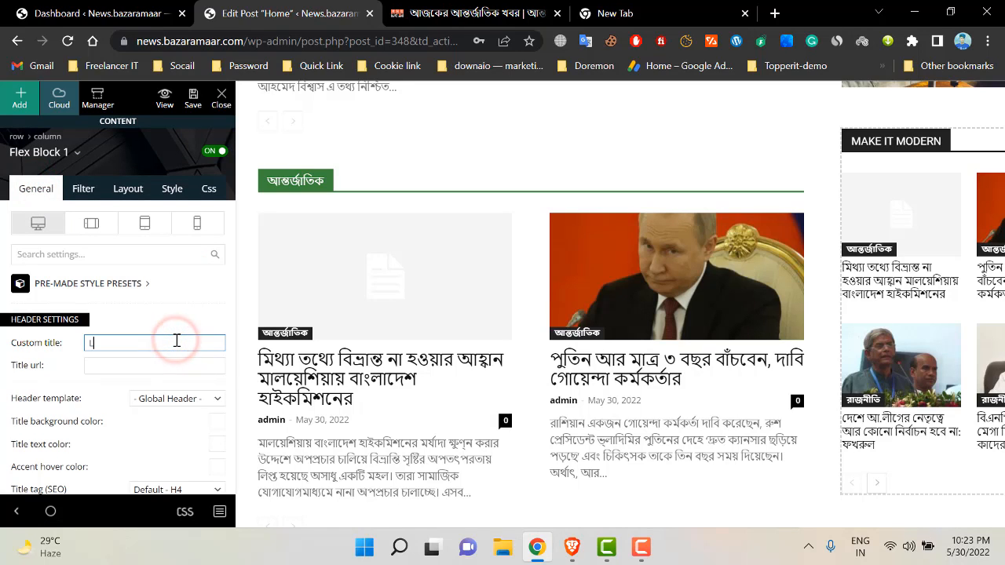
pyautogui.write('e')
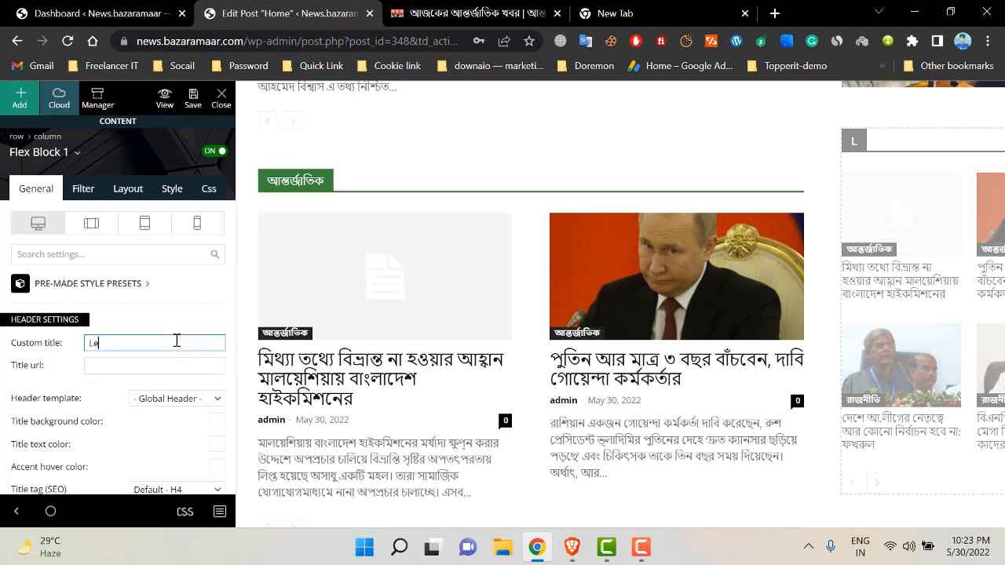
pyautogui.write('test L')
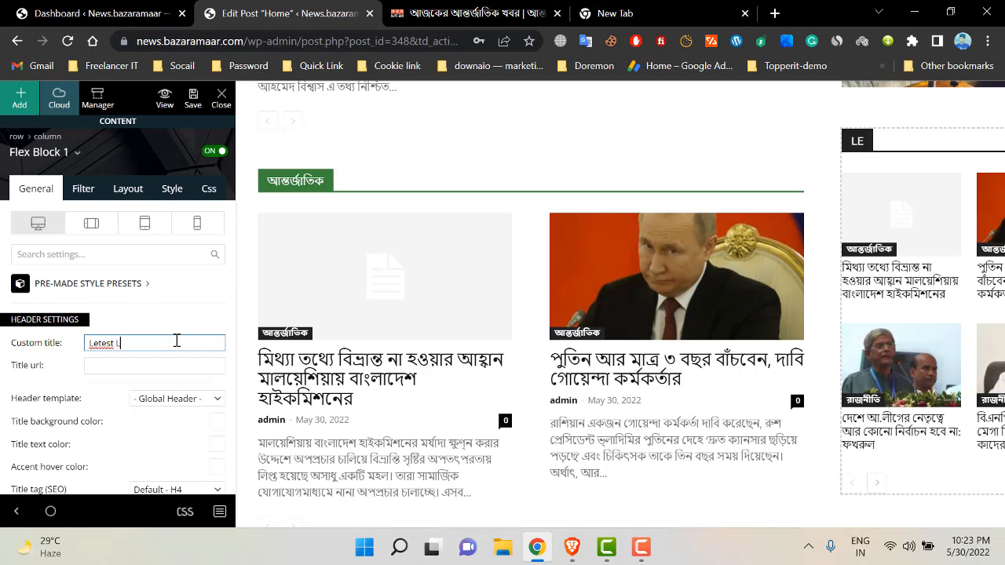
pyautogui.rightClick(102, 343)
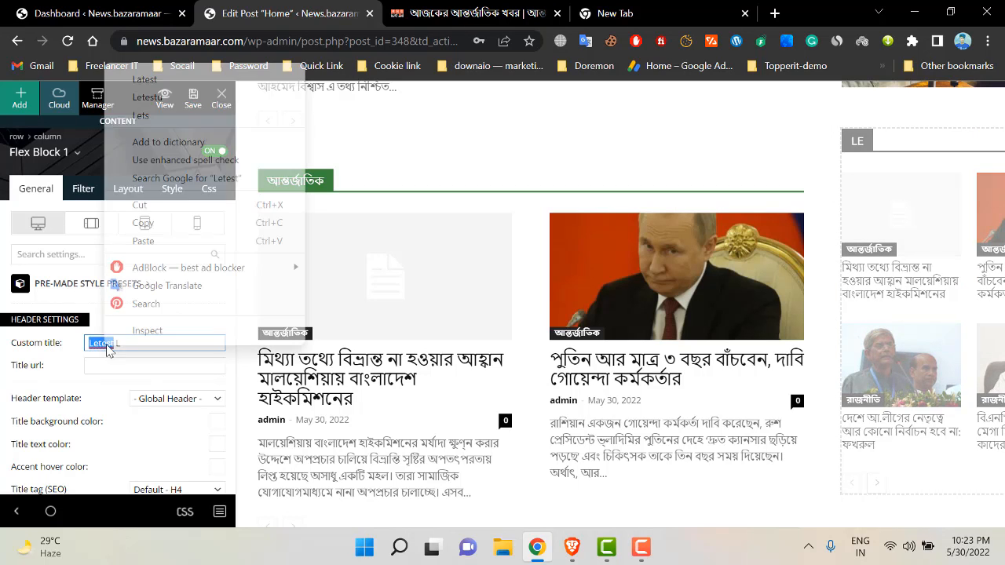
pyautogui.click(169, 79)
pyautogui.write('L')
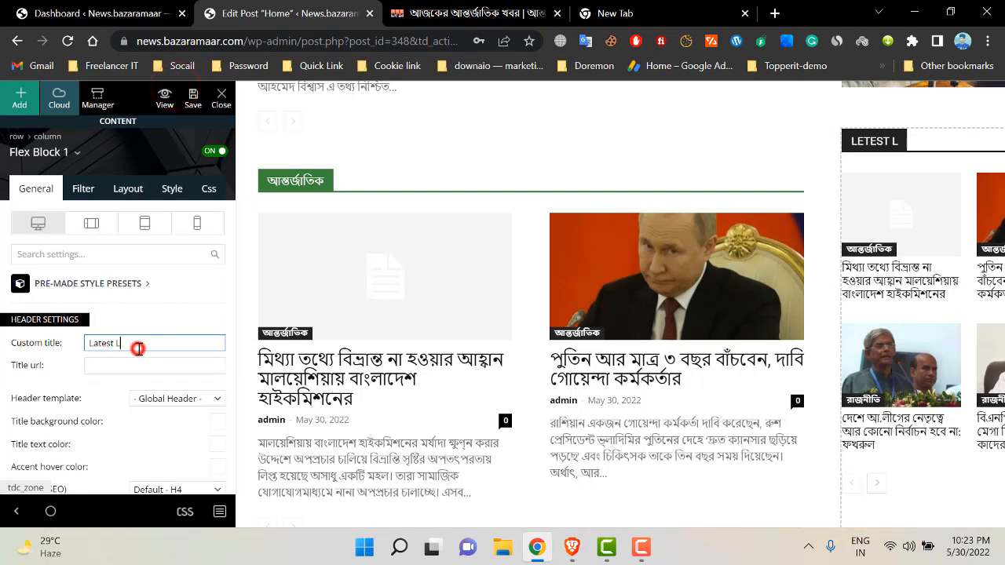
pyautogui.press('BackSpace')
pyautogui.write('News')
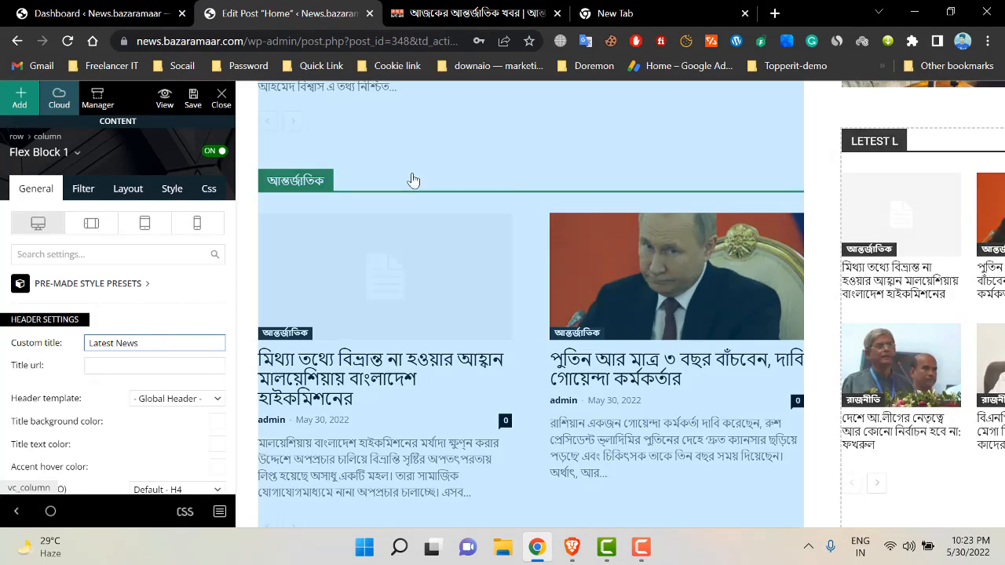
pyautogui.scroll(-4, 932, 235)
# - Select the HOUSE DESIGN block and scroll down the homepage preview
pyautogui.scroll(-4, 931, 272)
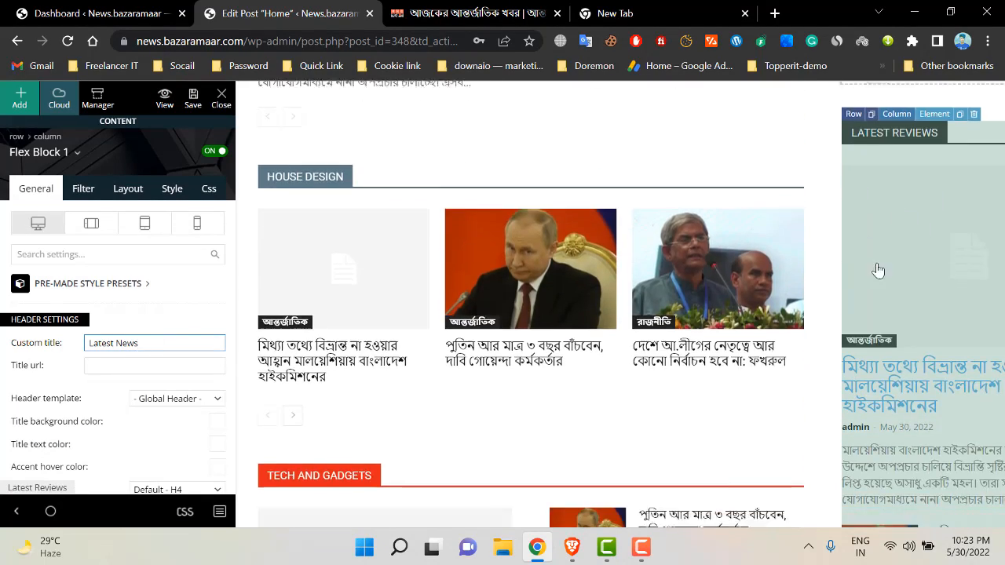
pyautogui.scroll(6, 841, 283)
pyautogui.scroll(4, 436, 318)
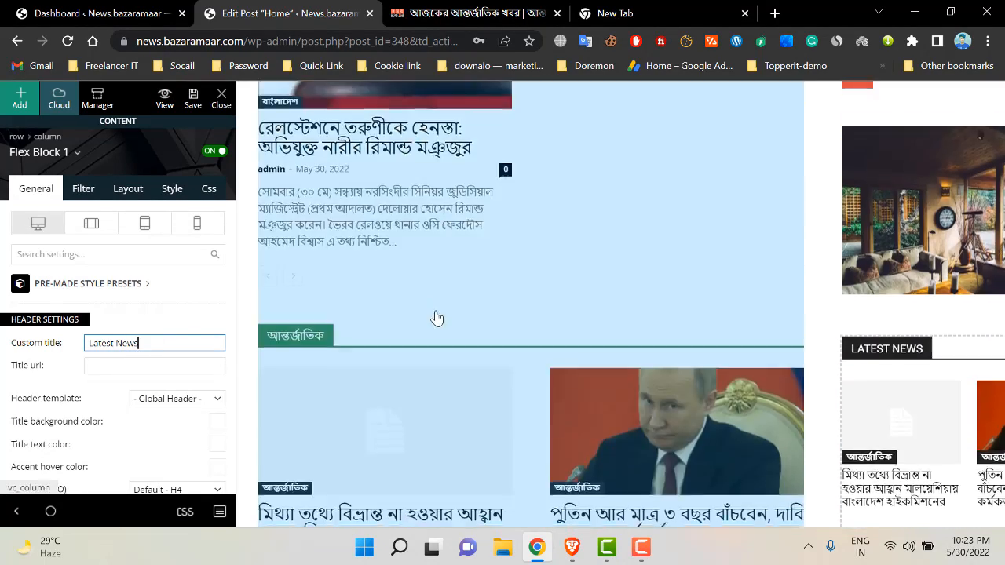
pyautogui.scroll(-6, 428, 306)
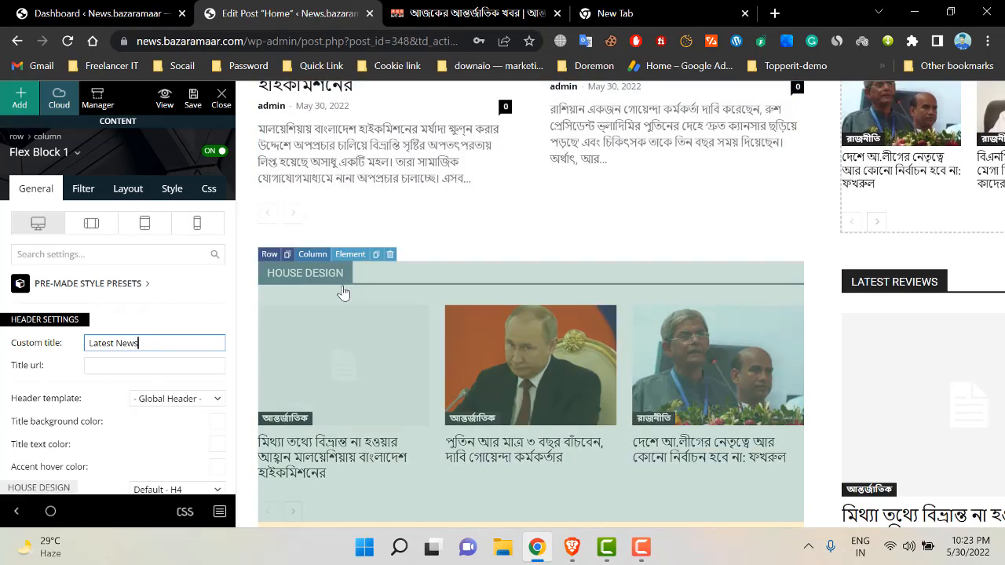
pyautogui.click(342, 284)
pyautogui.scroll(-10, 342, 284)
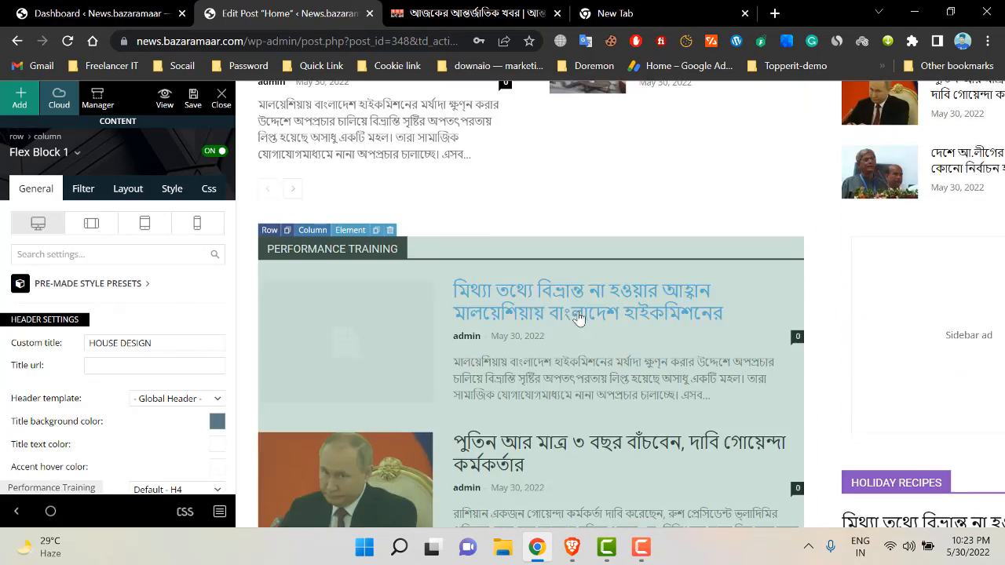
pyautogui.scroll(-4, 479, 254)
pyautogui.scroll(-10, 621, 245)
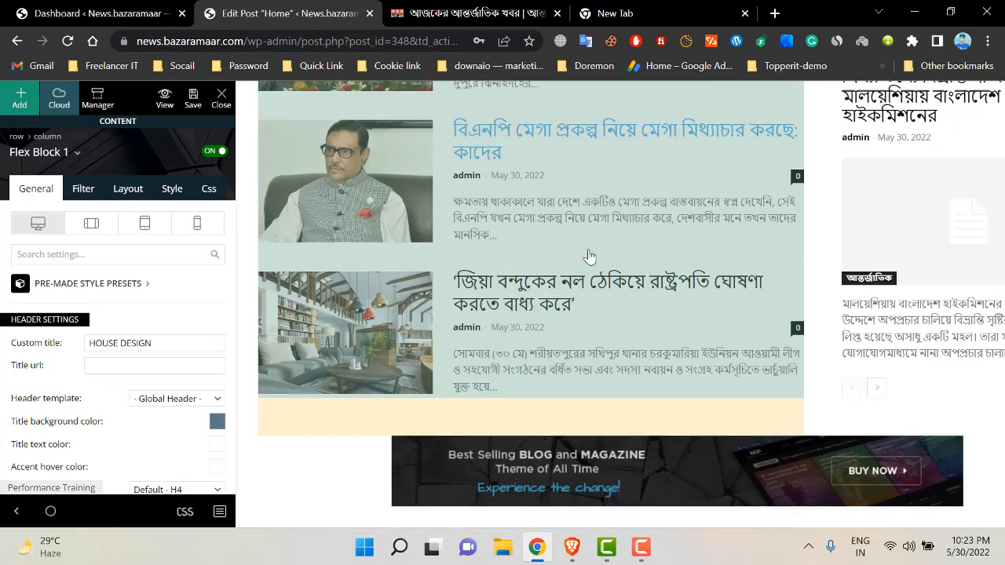
pyautogui.scroll(-1, 550, 263)
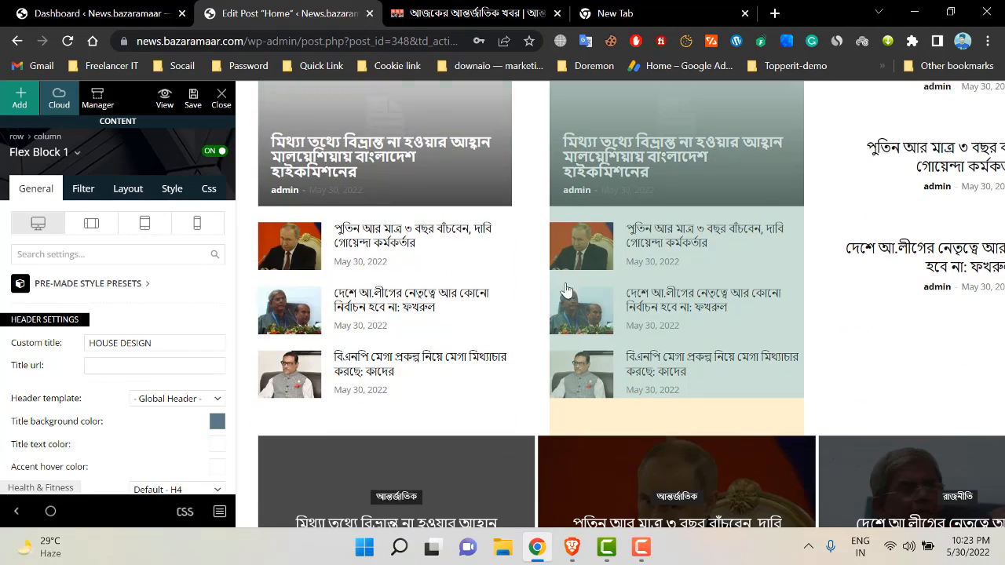
pyautogui.scroll(-4, 549, 286)
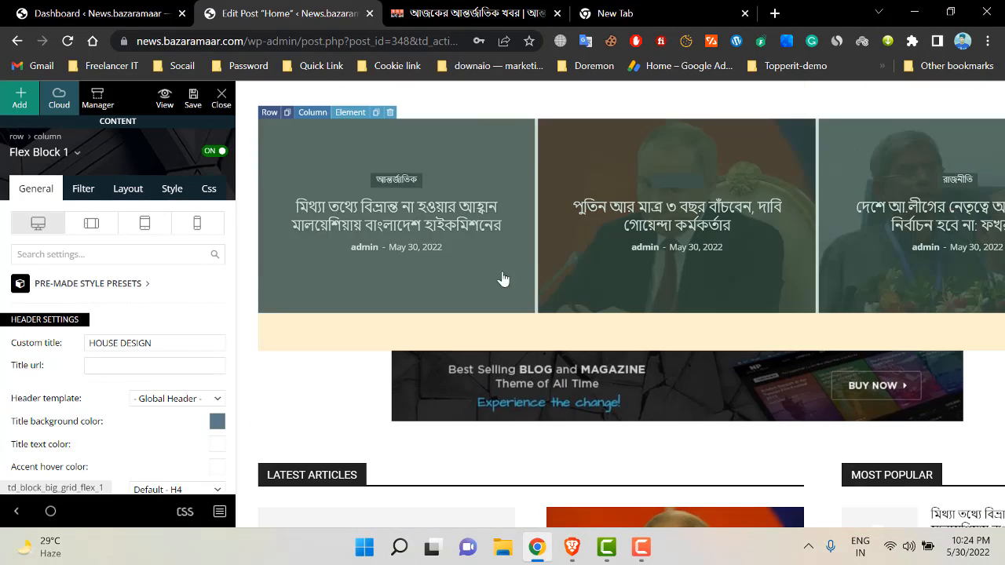
# - Show the Big Grid Flex 1 block's filter settings: All categories, Latest sort order
pyautogui.click(395, 183)
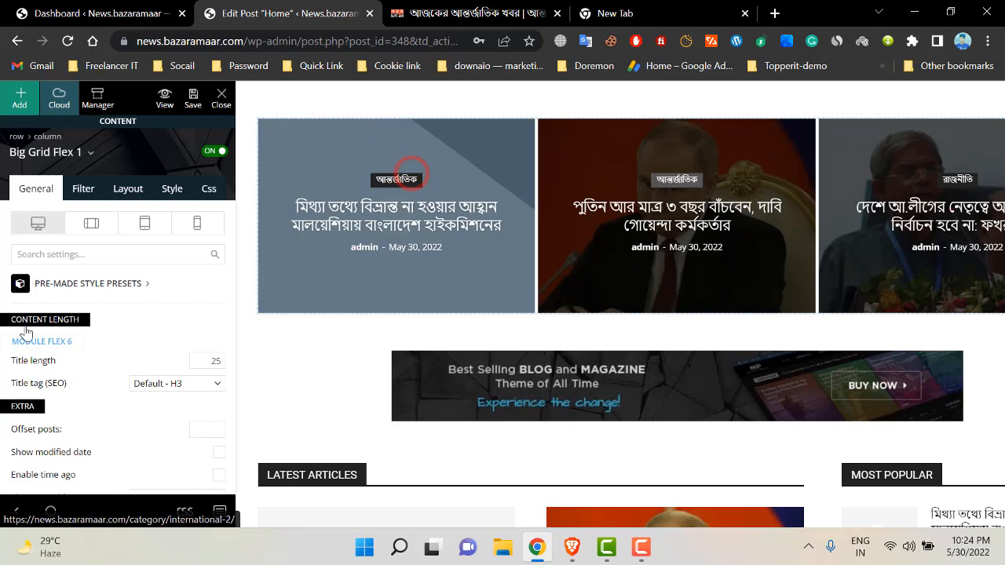
pyautogui.scroll(-1, 137, 331)
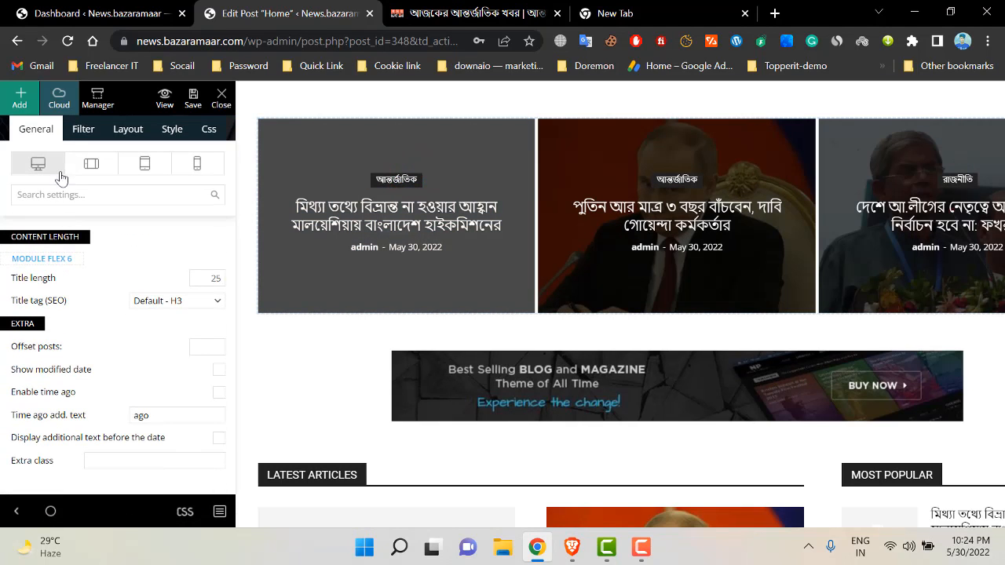
pyautogui.click(83, 130)
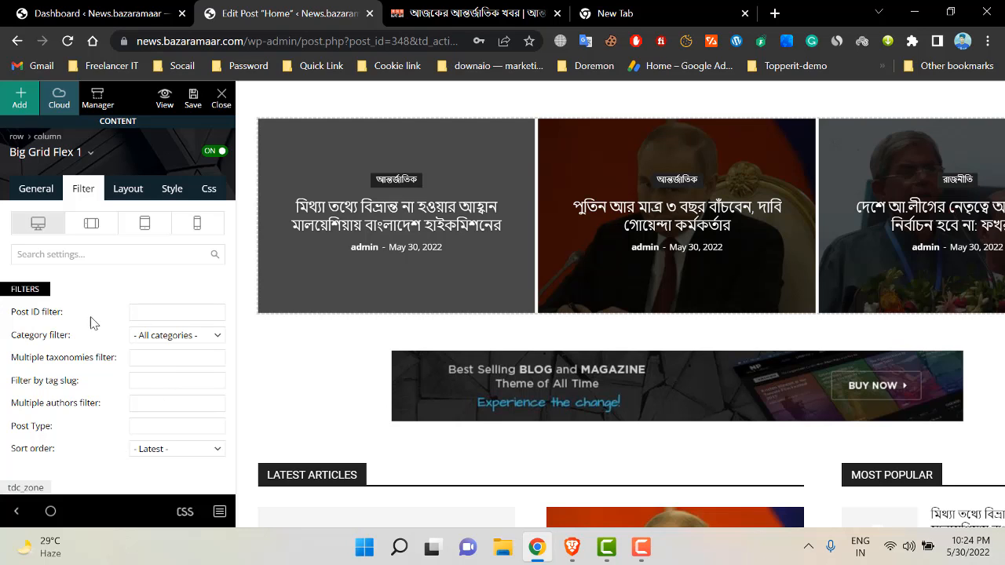
pyautogui.scroll(3, 513, 291)
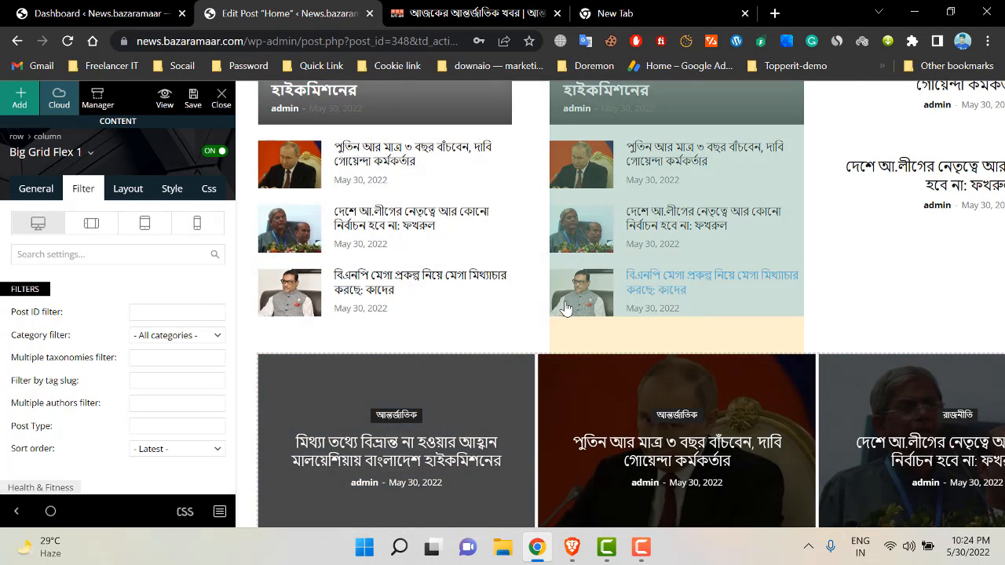
pyautogui.scroll(-2, 565, 306)
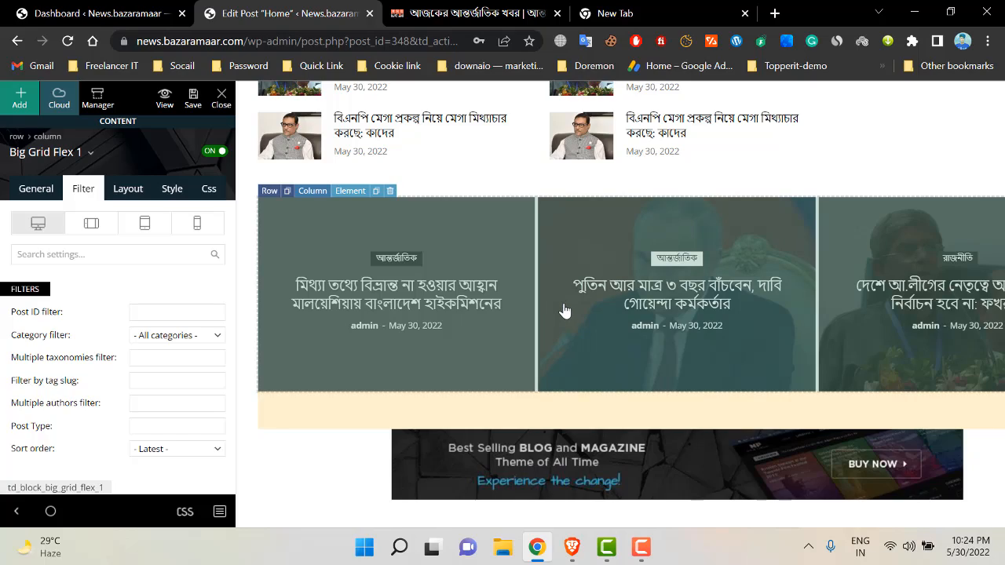
pyautogui.scroll(-10, 594, 294)
pyautogui.scroll(15, 582, 363)
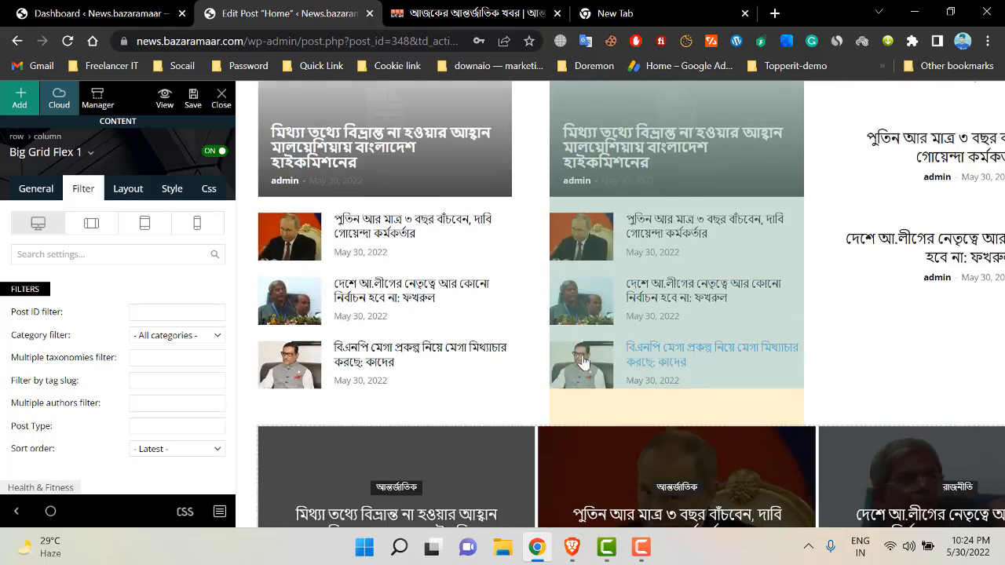
pyautogui.scroll(-3, 583, 363)
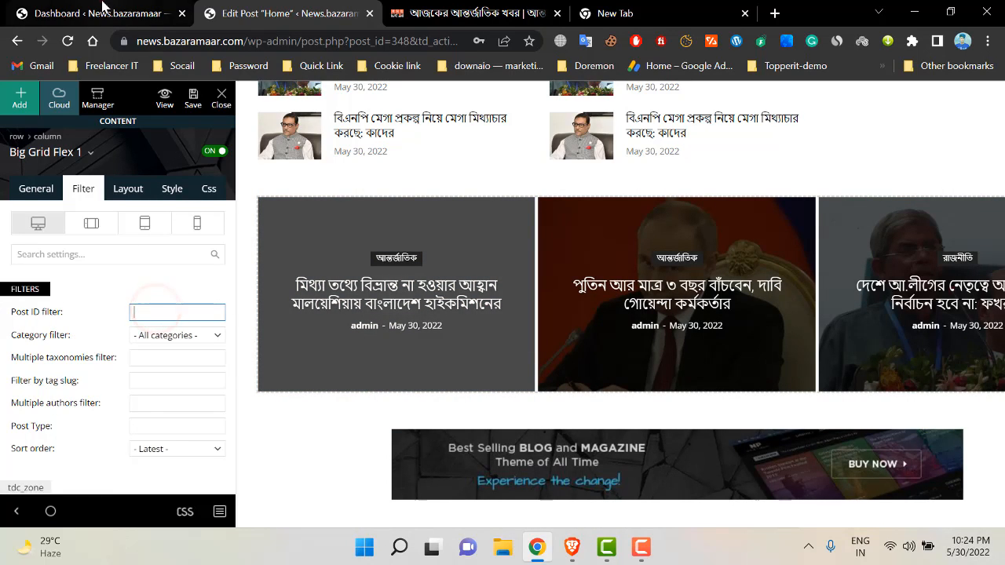
# - Open Quick Edit on the first post in All Posts and cancel without changes
pyautogui.click(102, 13)
pyautogui.moveTo(48, 249)
pyautogui.click(160, 255)
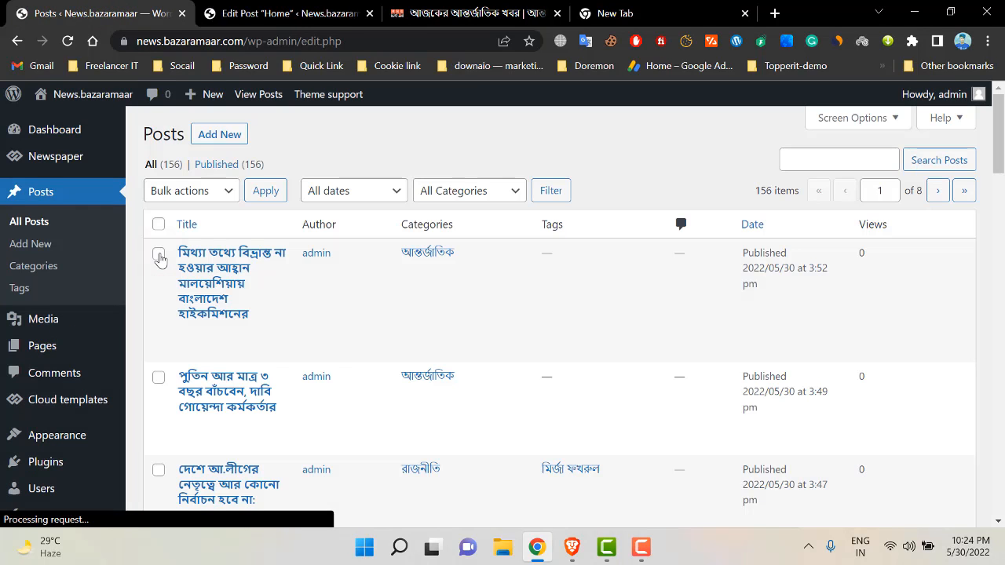
pyautogui.moveTo(255, 277)
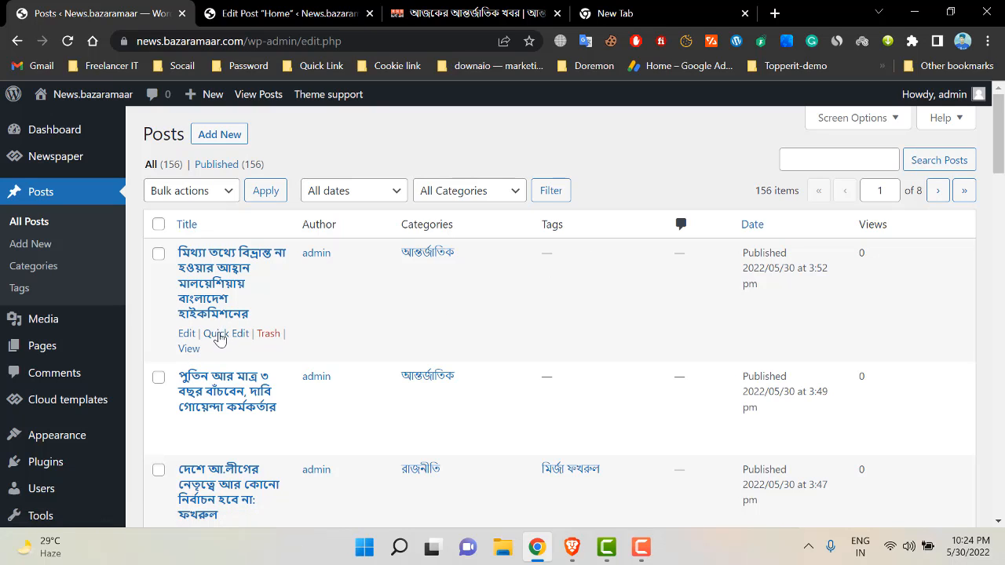
pyautogui.click(224, 336)
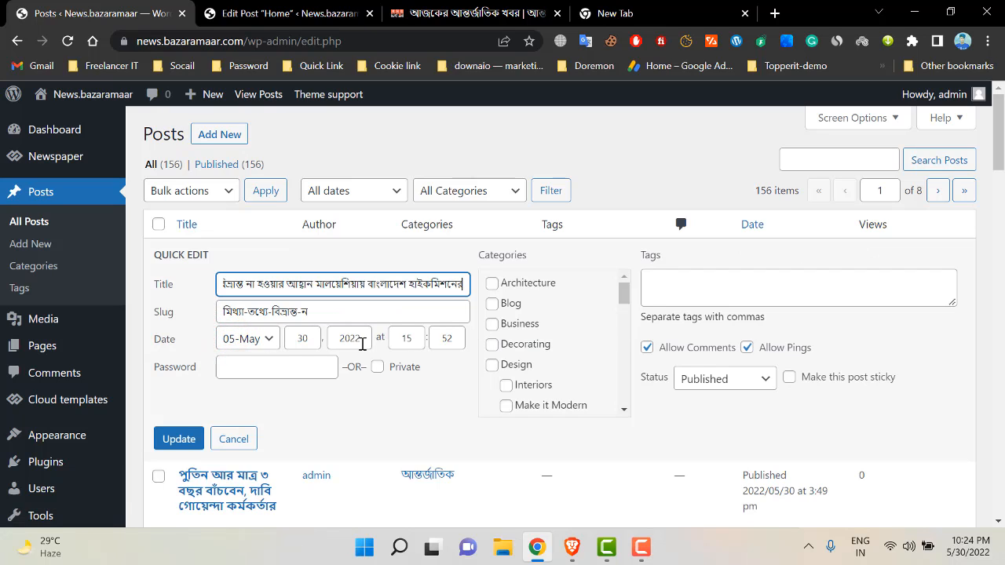
pyautogui.scroll(-1, 661, 340)
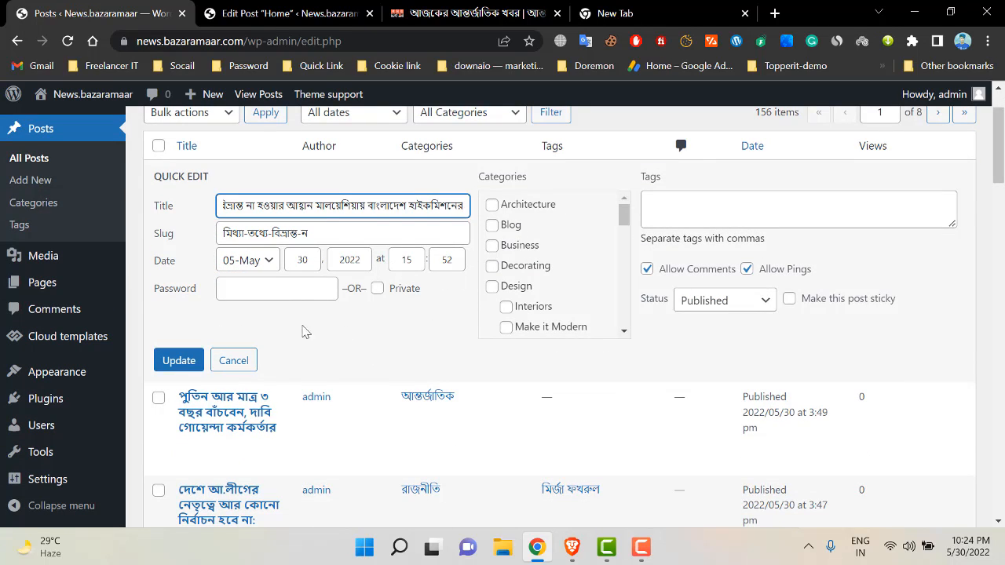
pyautogui.click(233, 382)
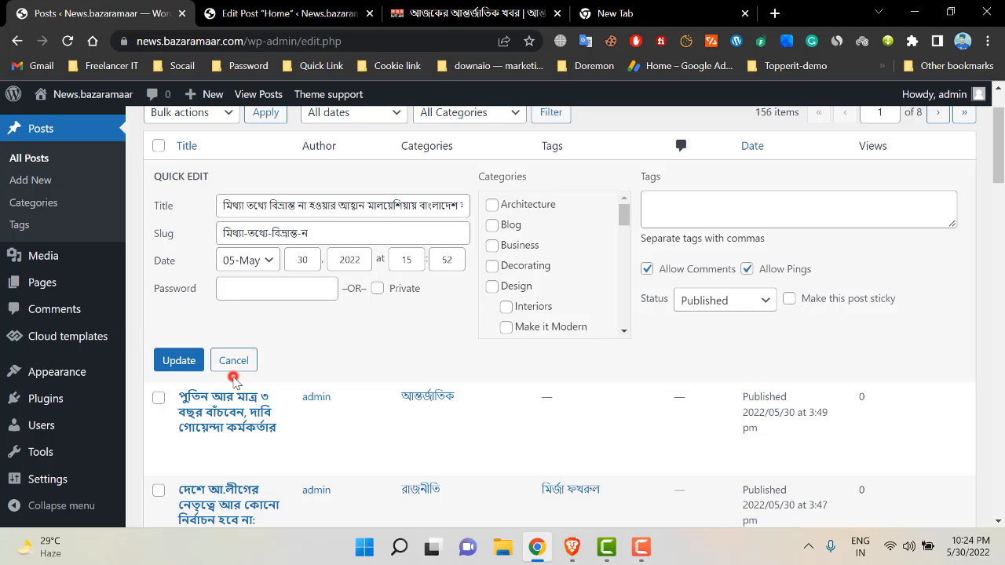
pyautogui.click(234, 361)
pyautogui.scroll(1, 665, 220)
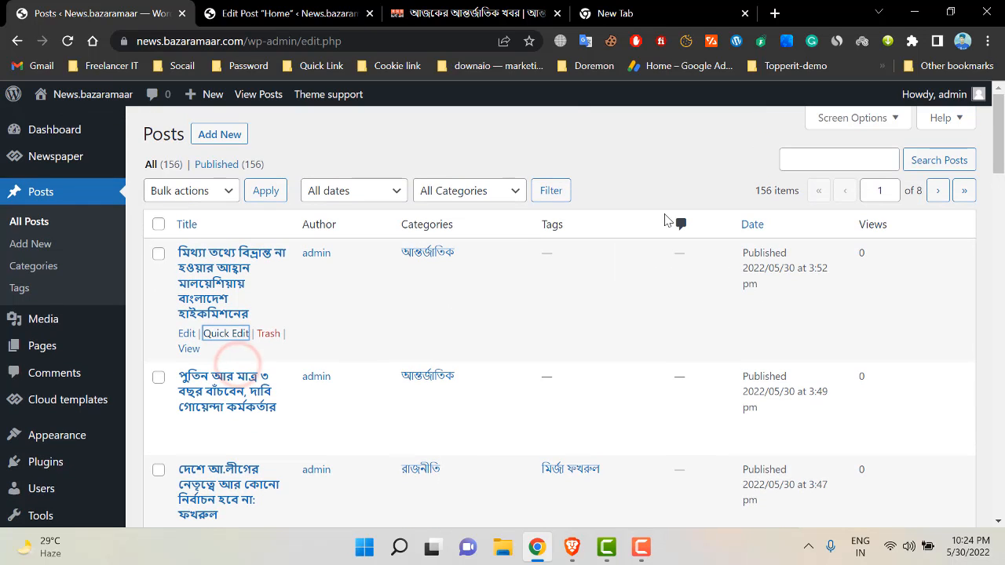
# - Open Screen Options on the posts list, then return to the homepage editor
pyautogui.click(870, 121)
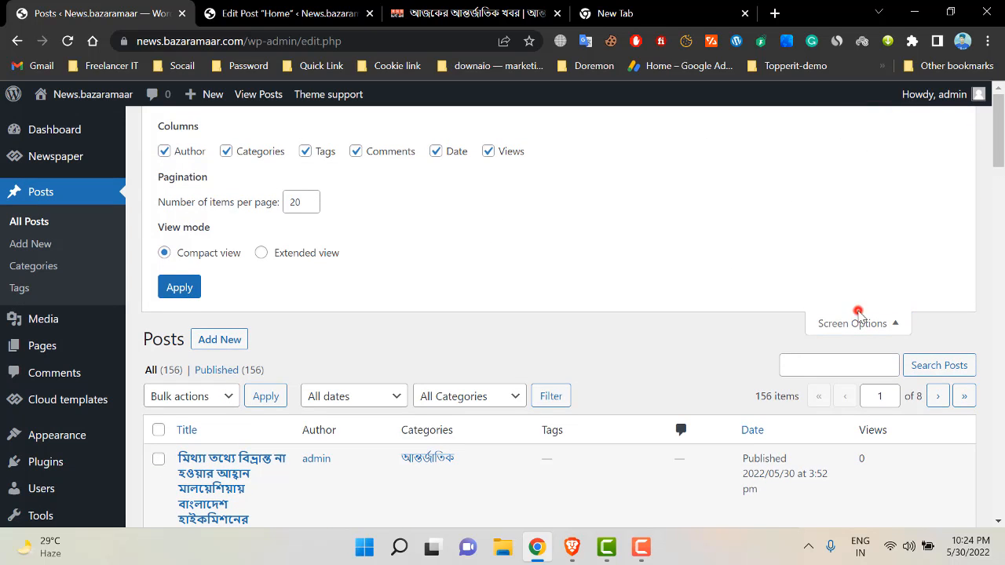
pyautogui.scroll(-2, 351, 253)
pyautogui.hotkey('ctrl', 'Tab')
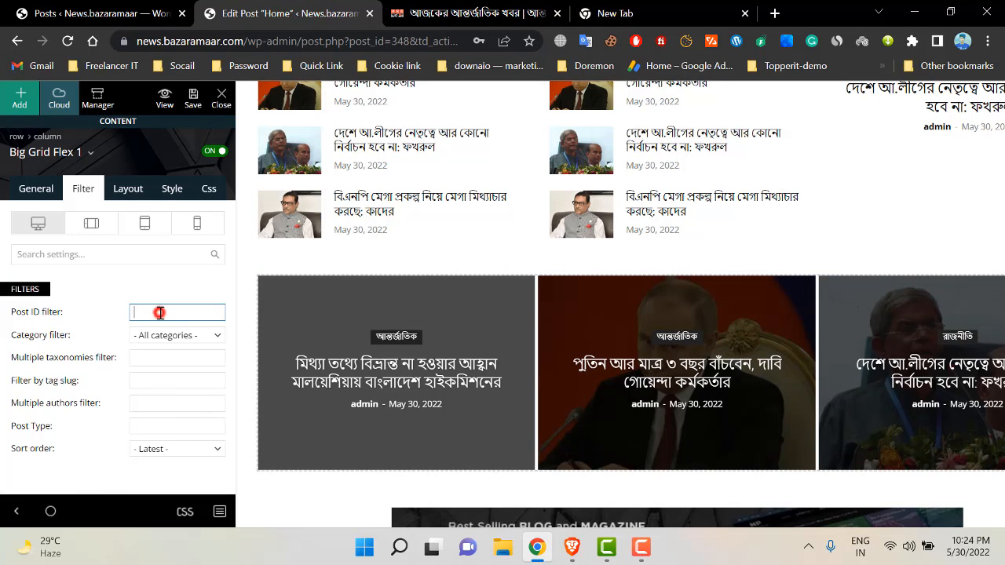
# - Scroll the preview to the footer and select the EDITOR PICKS block (Flex Block 1)
pyautogui.scroll(-6, 160, 313)
pyautogui.scroll(2, 321, 329)
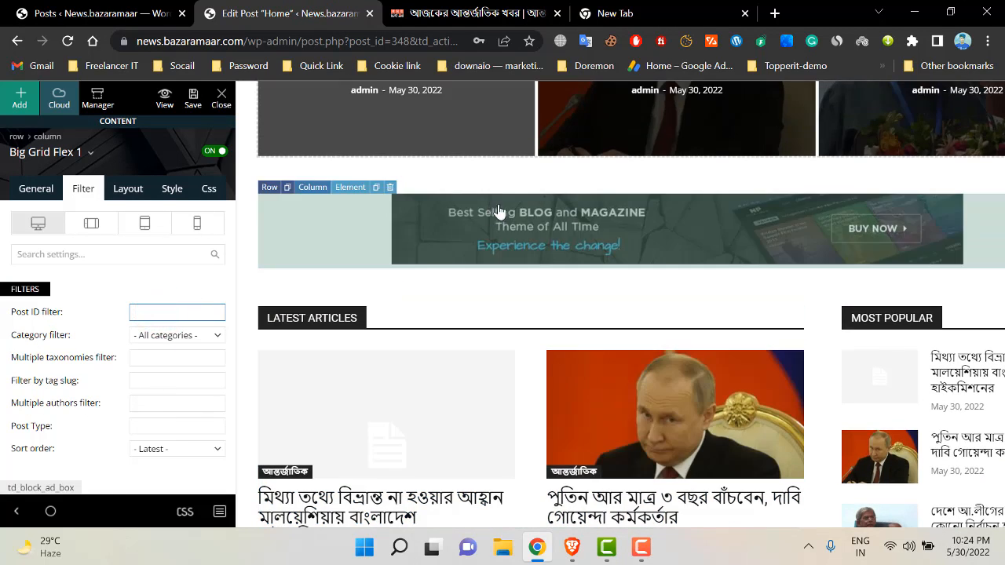
pyautogui.scroll(-2, 307, 240)
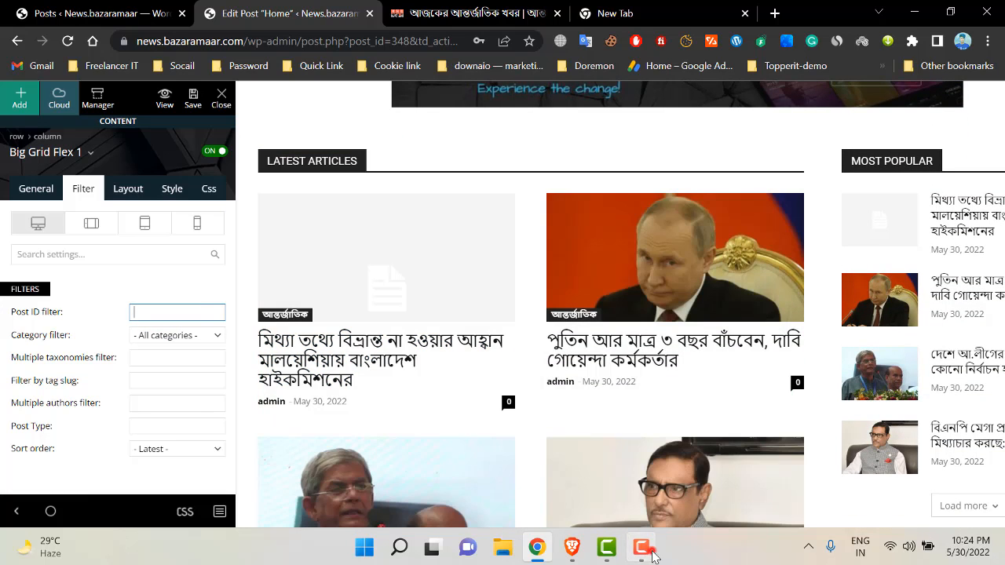
pyautogui.click(653, 556)
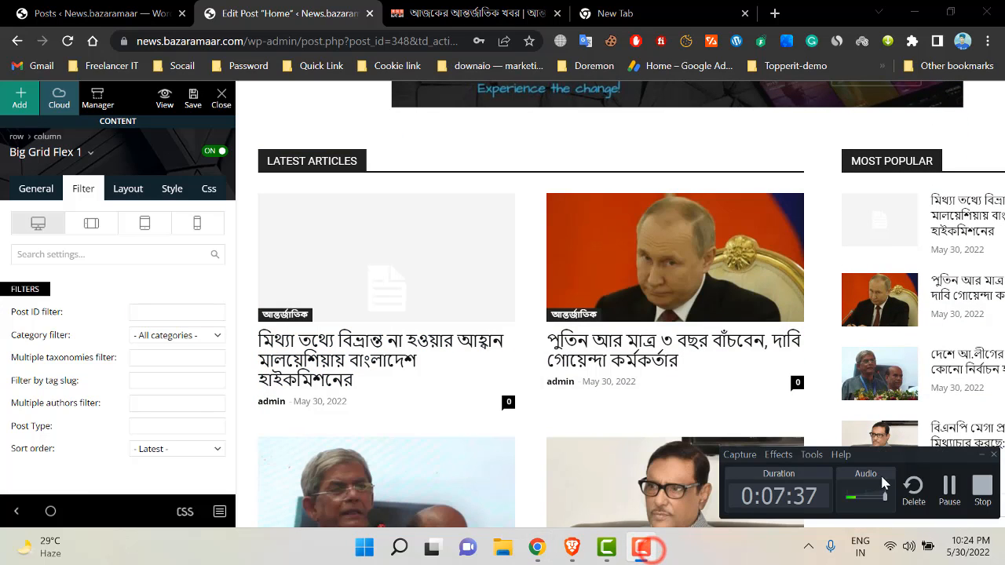
pyautogui.scroll(-5, 502, 258)
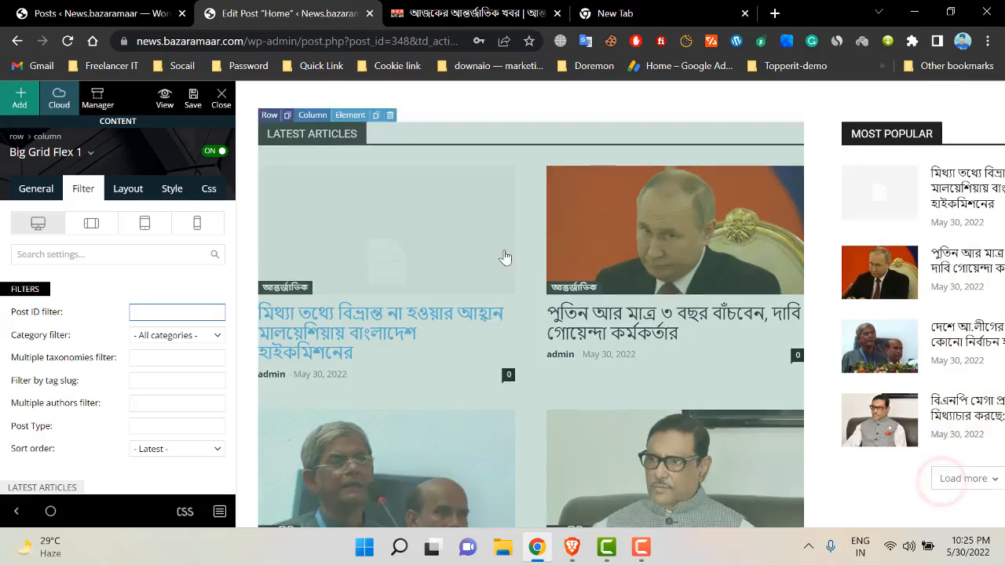
pyautogui.scroll(-15, 703, 310)
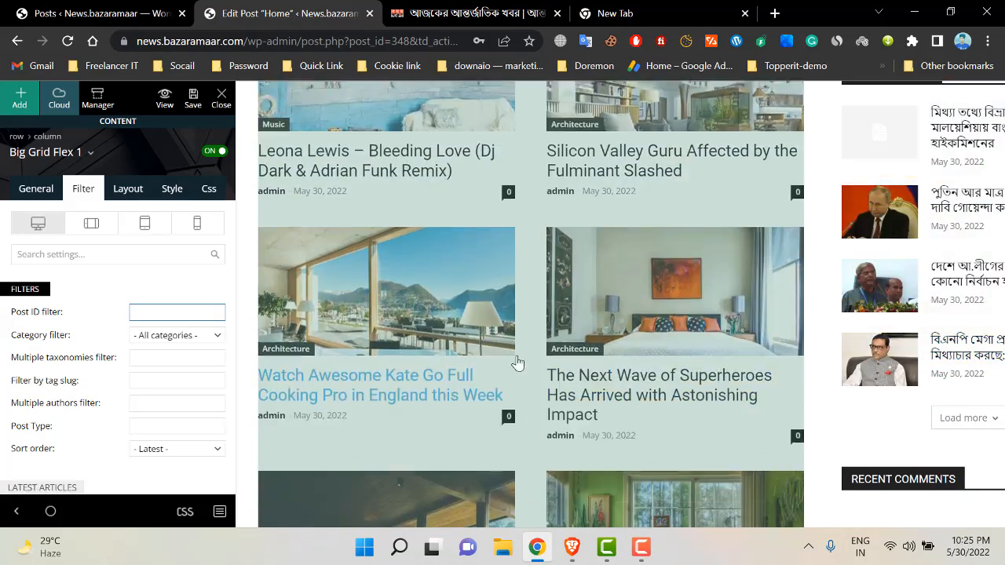
pyautogui.scroll(-3, 745, 418)
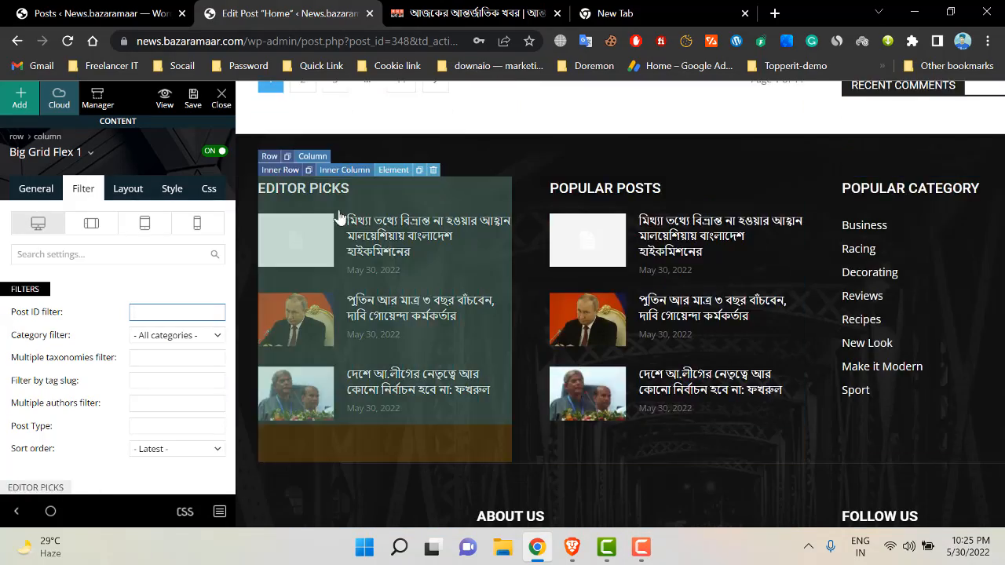
pyautogui.scroll(-3, 780, 274)
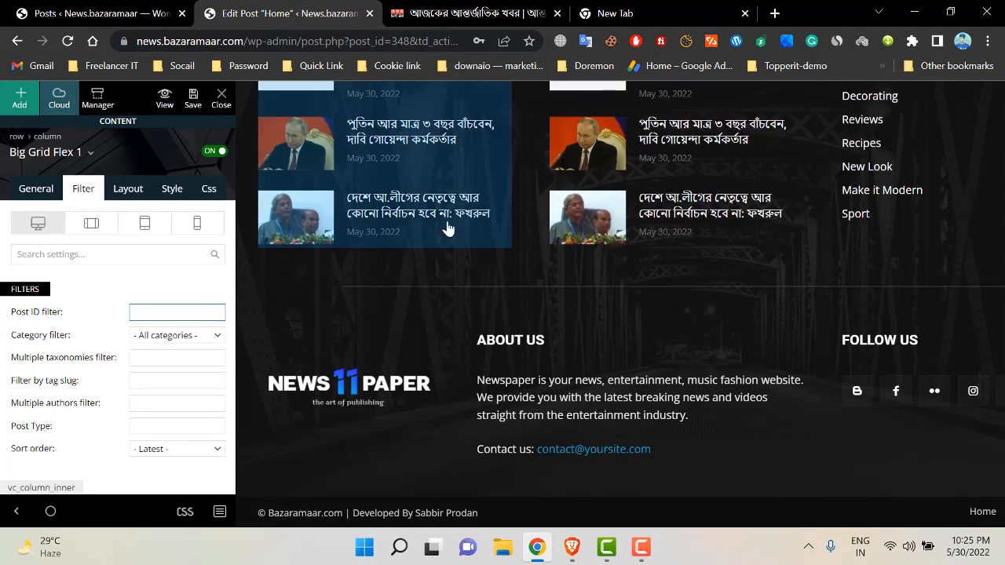
pyautogui.scroll(2, 506, 179)
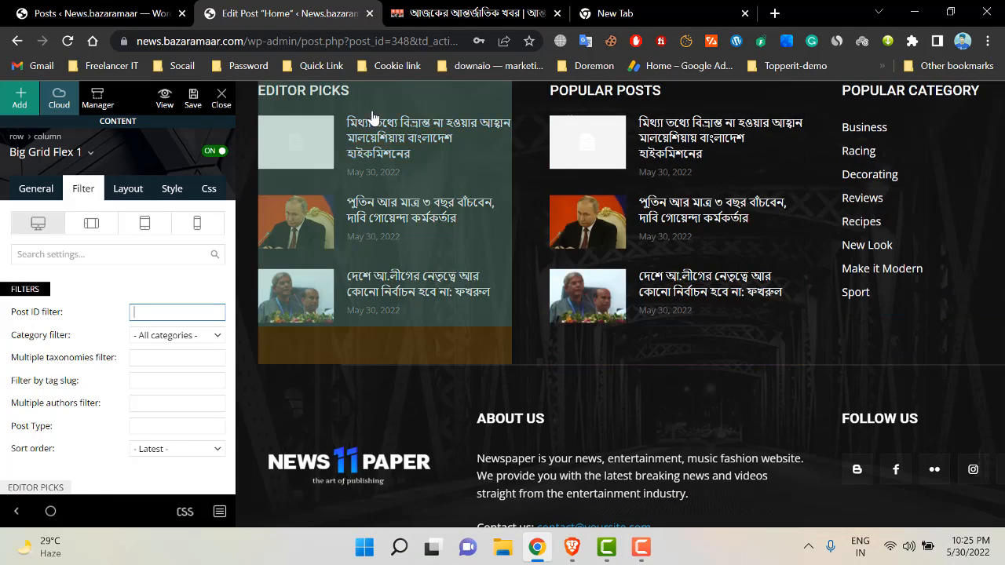
pyautogui.scroll(1, 370, 193)
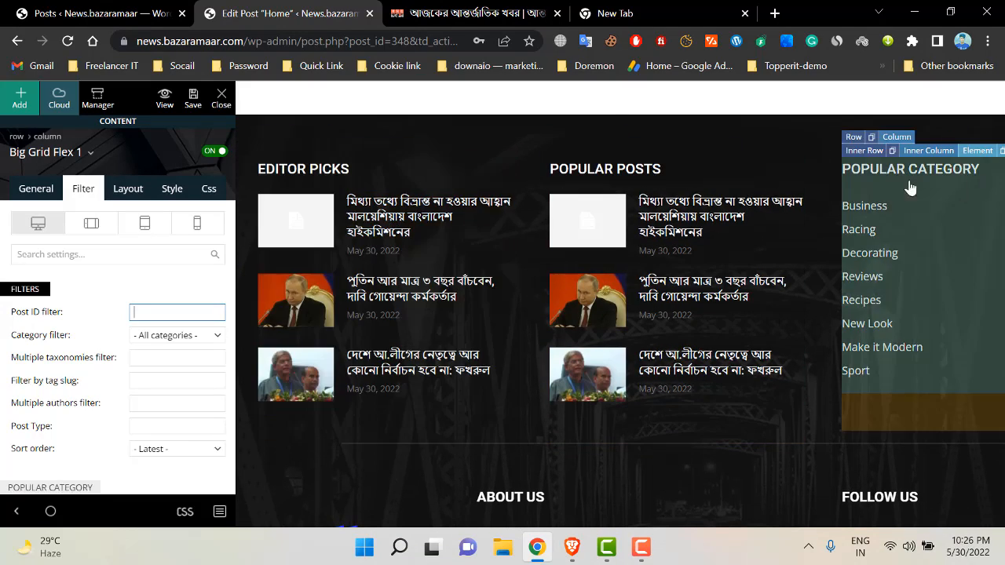
pyautogui.click(381, 187)
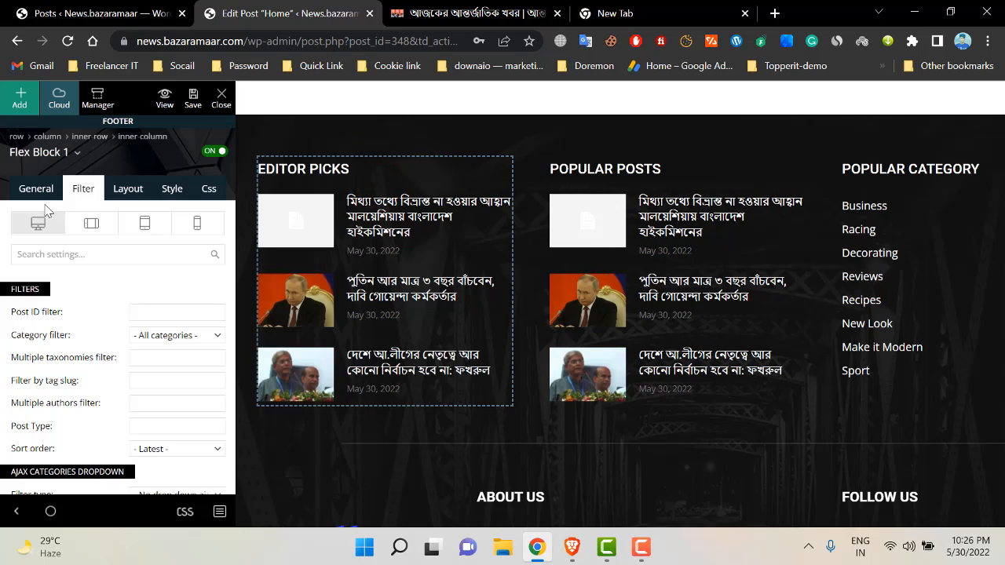
# - Review the block's General header settings in the composer
pyautogui.click(37, 193)
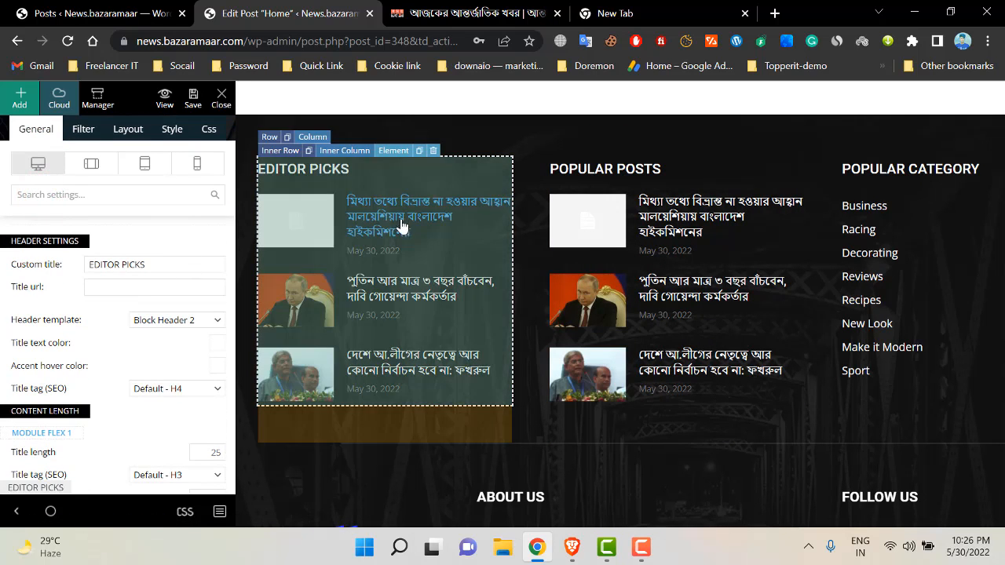
pyautogui.scroll(-2, 704, 292)
pyautogui.scroll(1, 322, 284)
pyautogui.scroll(1, 322, 284)
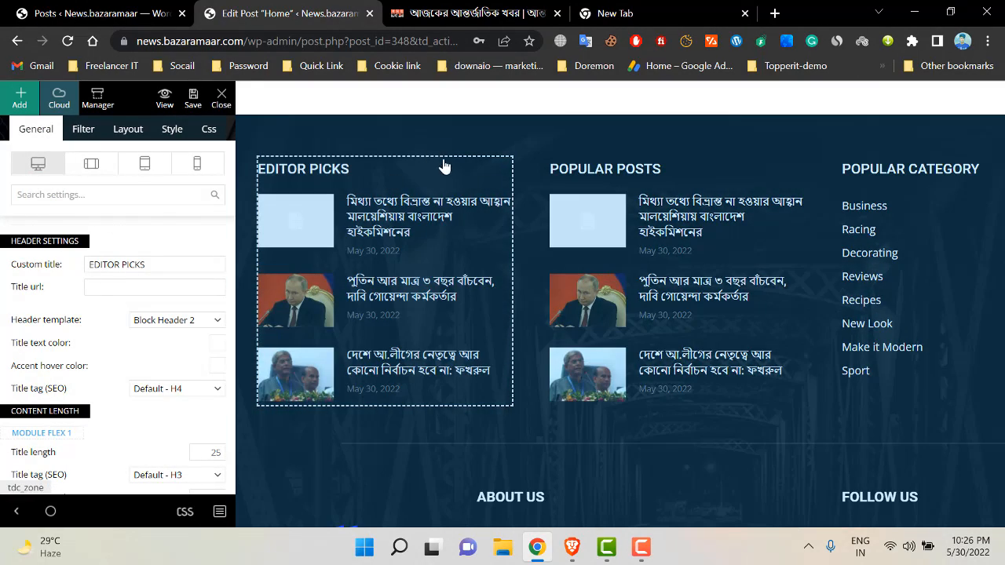
pyautogui.scroll(-2, 707, 285)
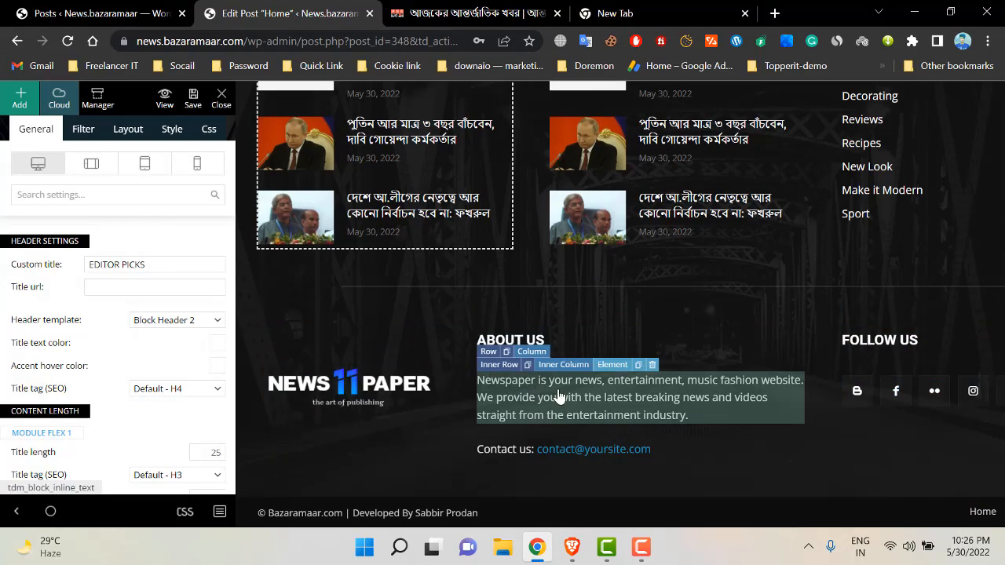
pyautogui.scroll(15, 629, 377)
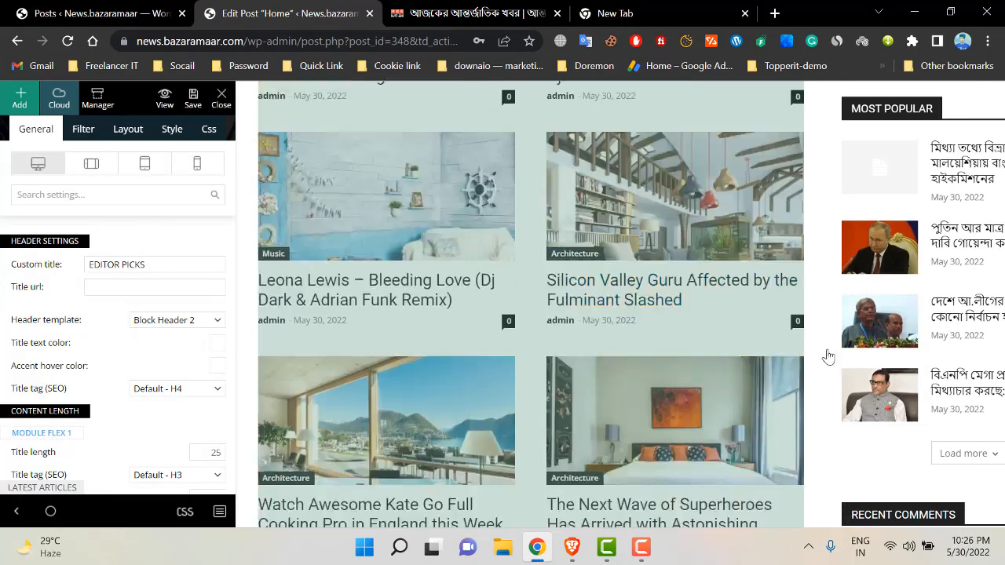
pyautogui.scroll(15, 595, 291)
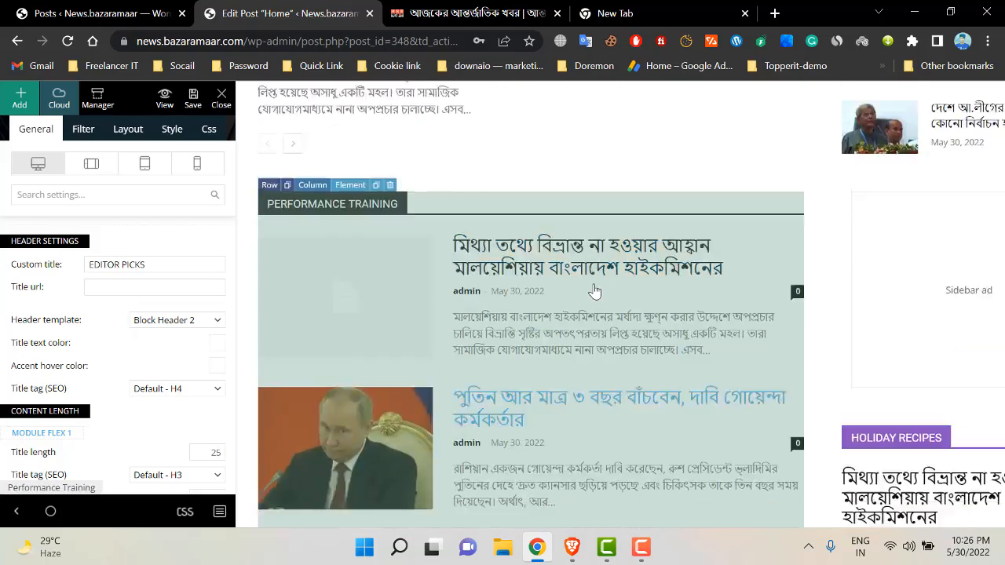
pyautogui.scroll(15, 595, 291)
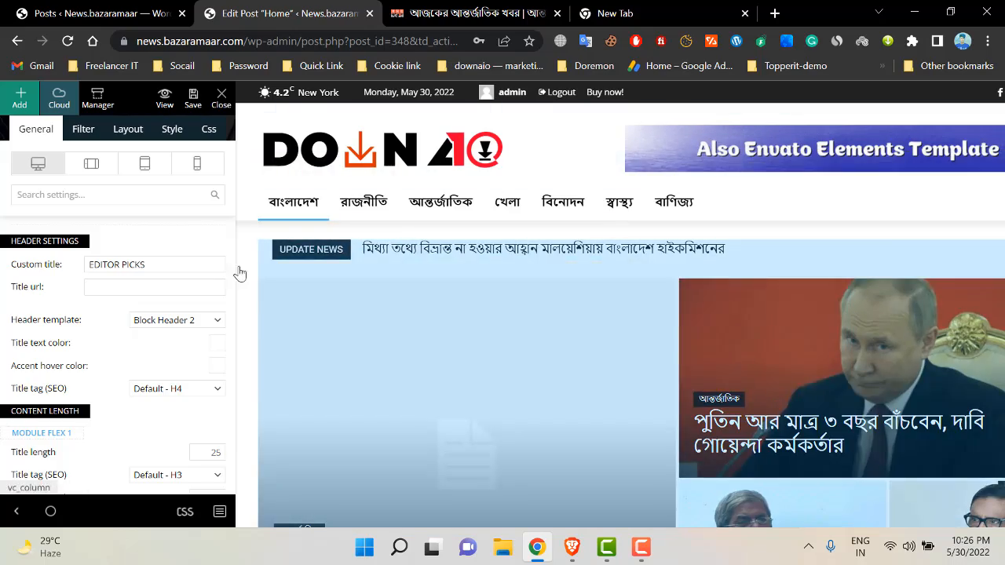
pyautogui.scroll(-4, 688, 331)
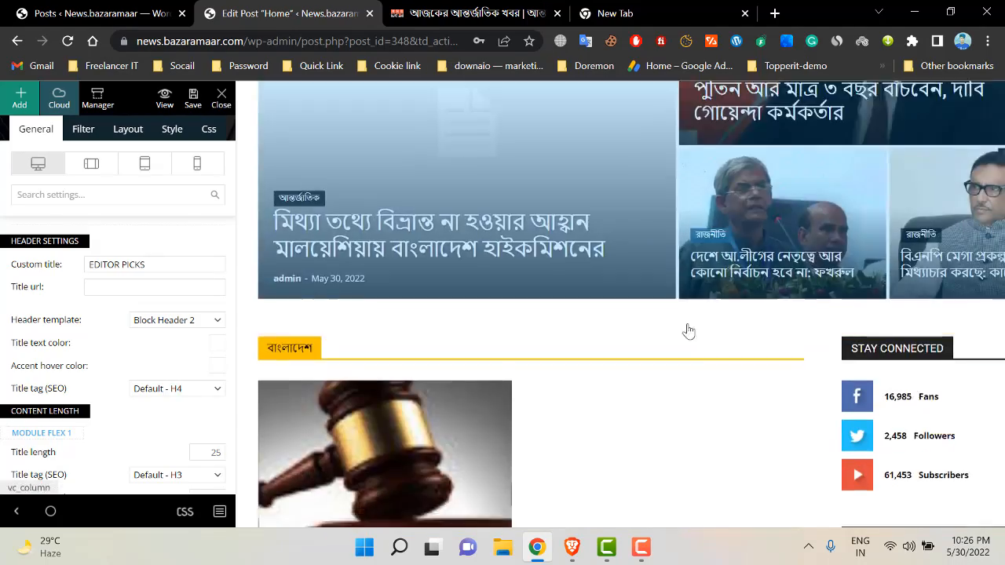
pyautogui.scroll(-15, 689, 330)
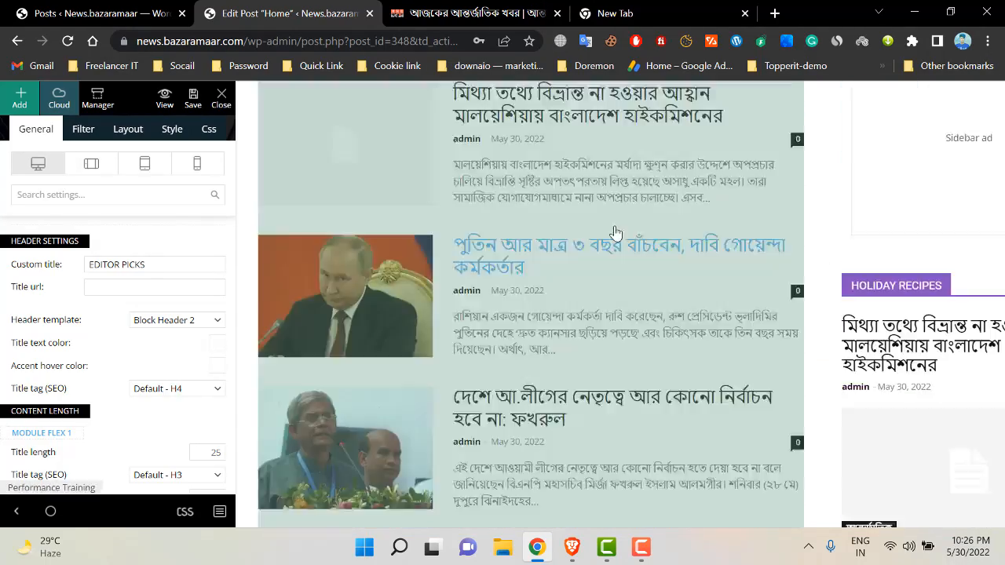
pyautogui.scroll(-10, 706, 224)
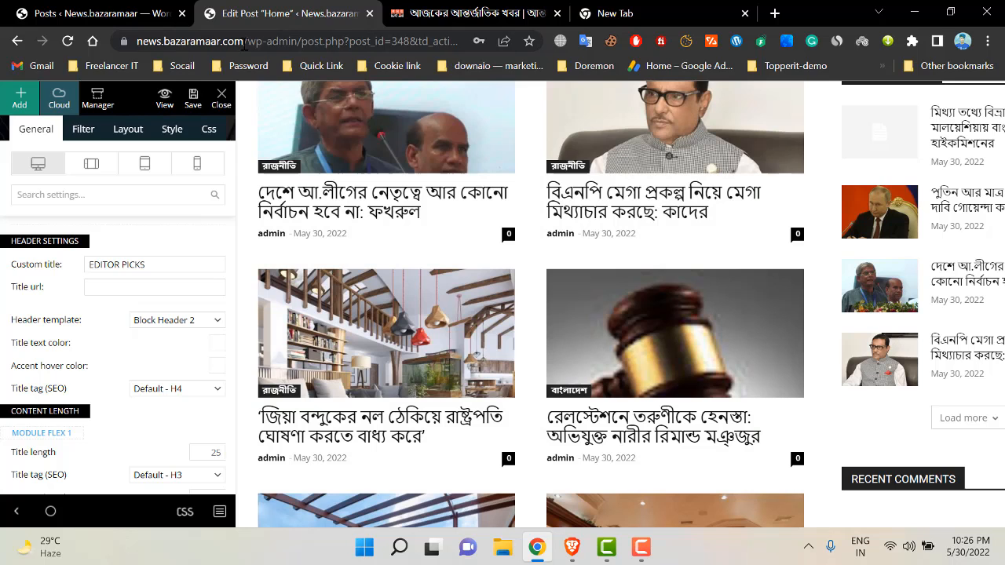
# - Stay in the editor instead of leaving, and save the homepage template changes
pyautogui.moveTo(244, 41); pyautogui.dragTo(878, 112)
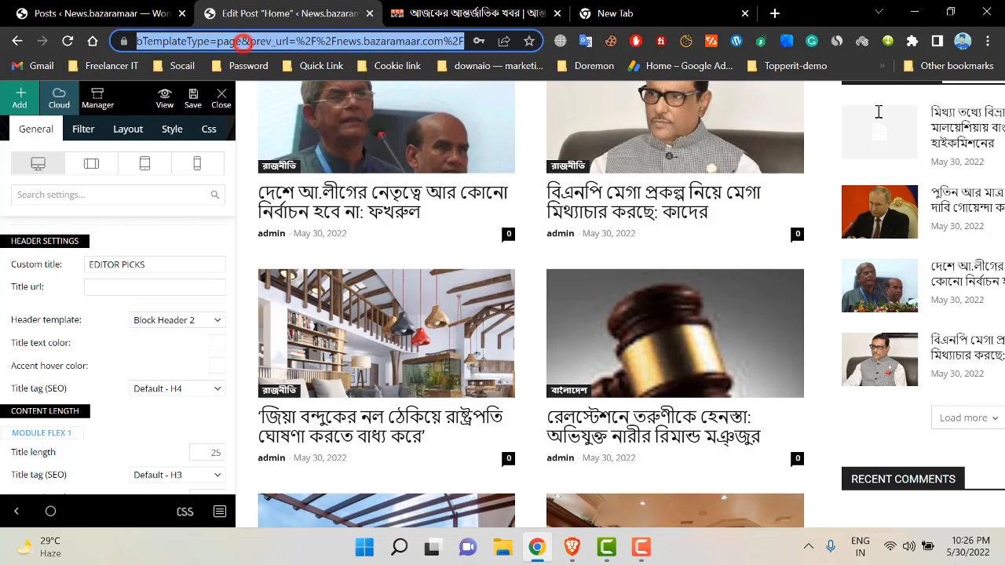
pyautogui.press('BackSpace')
pyautogui.press('Return')
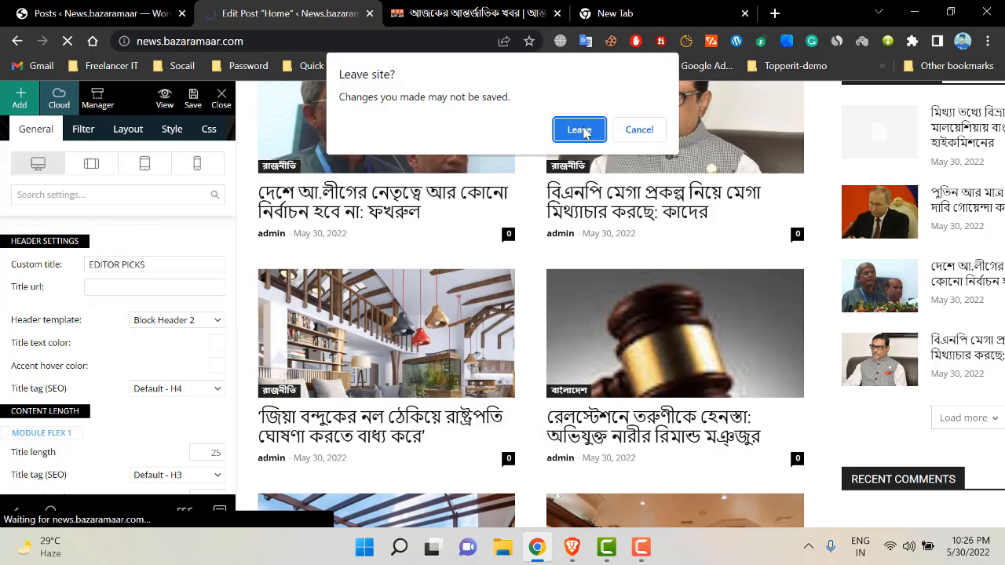
pyautogui.click(639, 129)
pyautogui.click(193, 96)
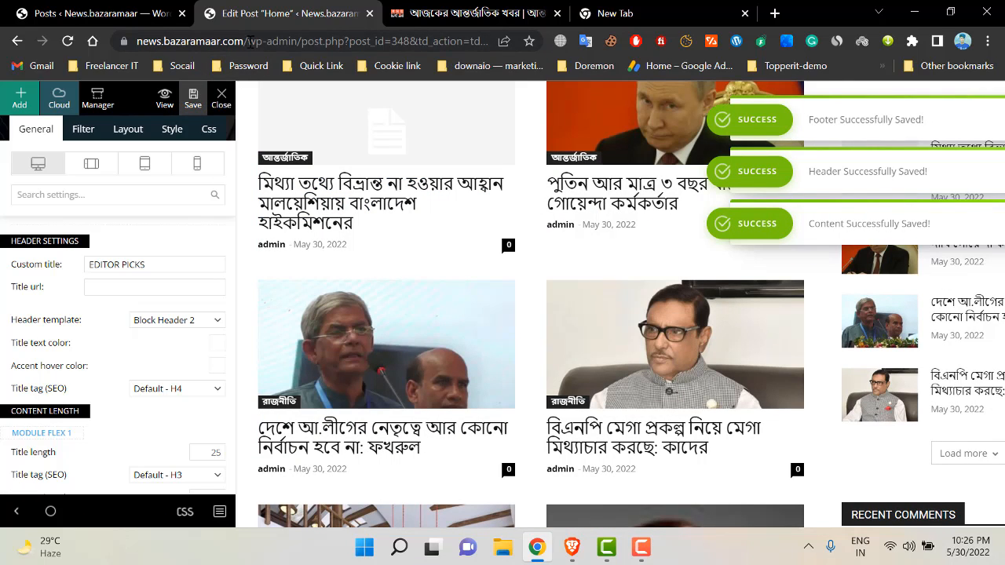
# - Load the live site at news.bazaramaar.com
pyautogui.click(248, 40)
pyautogui.write('news.bazaramaar.com')
pyautogui.press('Return')
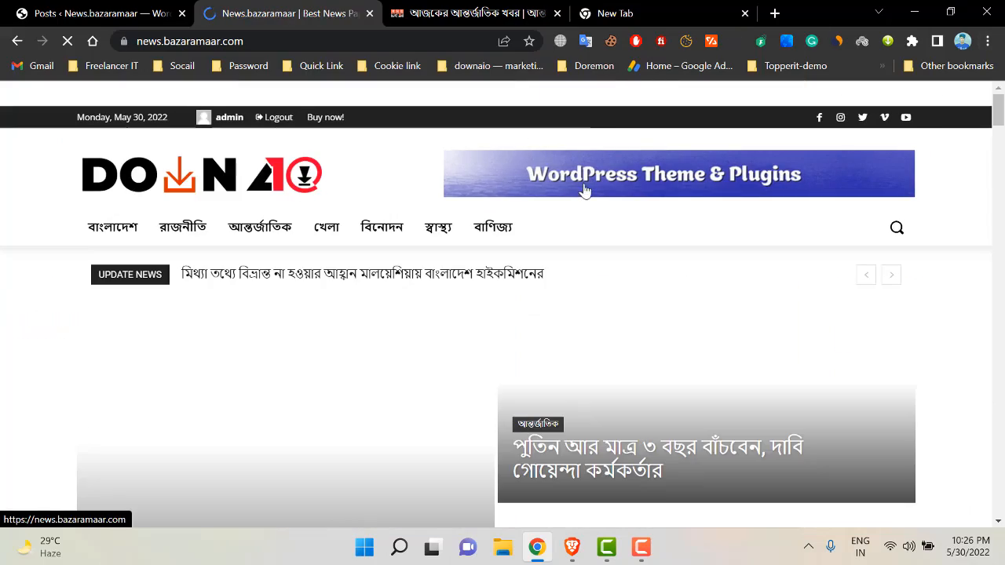
# - Browse the live homepage's news blocks down to the footer, then launch Customize from the admin bar
pyautogui.moveTo(1004, 150)
pyautogui.mouseDown()
pyautogui.moveTo(1000, 436)
pyautogui.moveTo(1002, 145)
pyautogui.mouseUp()
pyautogui.scroll(8, 335, 341)
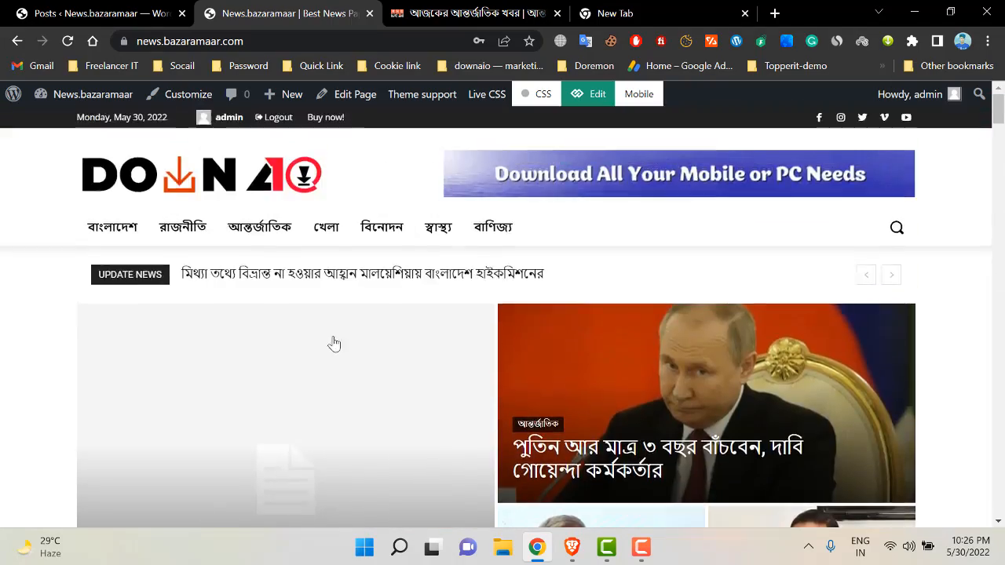
pyautogui.scroll(-6, 334, 343)
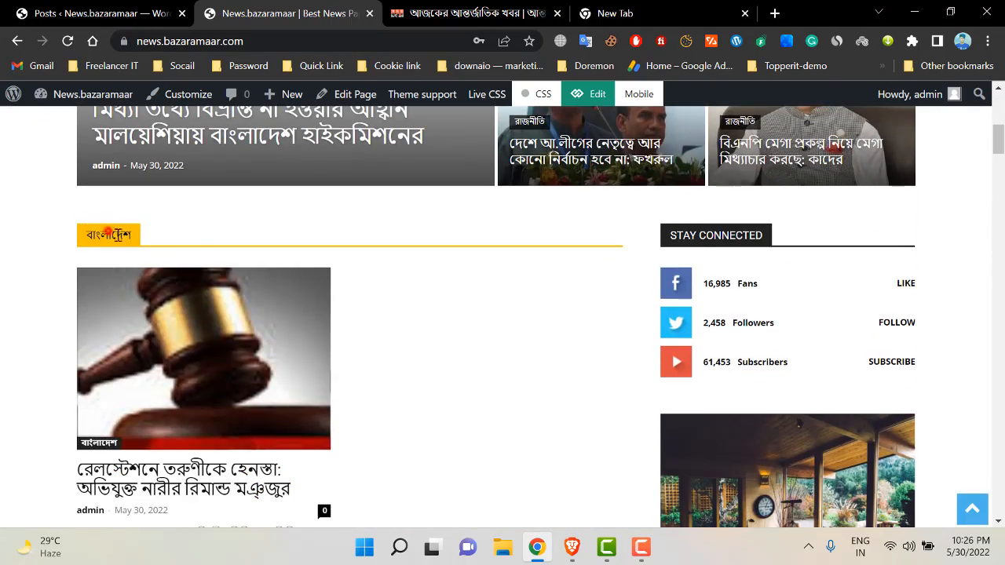
pyautogui.scroll(-4, 108, 234)
pyautogui.scroll(-5, 381, 358)
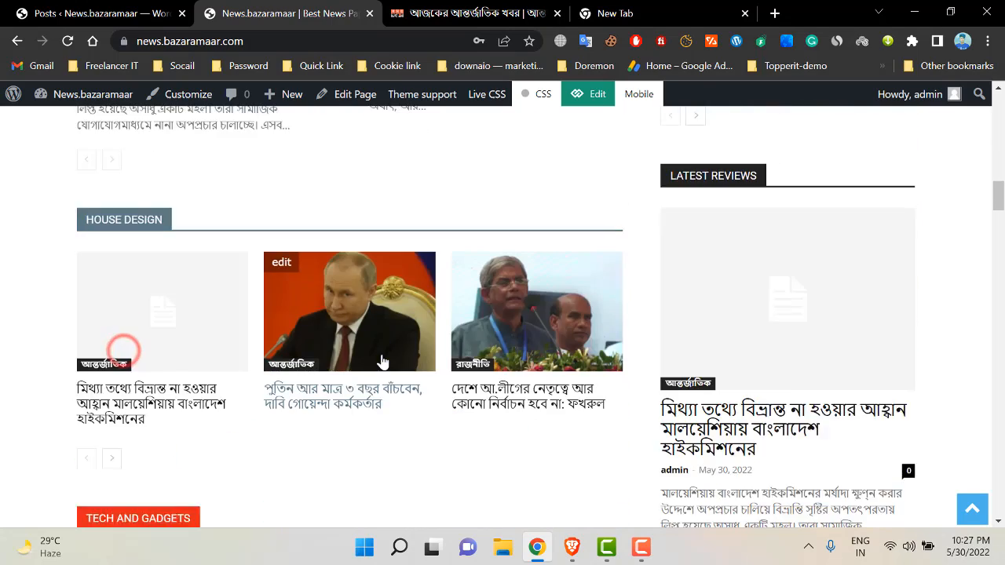
pyautogui.scroll(8, 381, 359)
pyautogui.scroll(-3, 221, 320)
pyautogui.scroll(2, 460, 316)
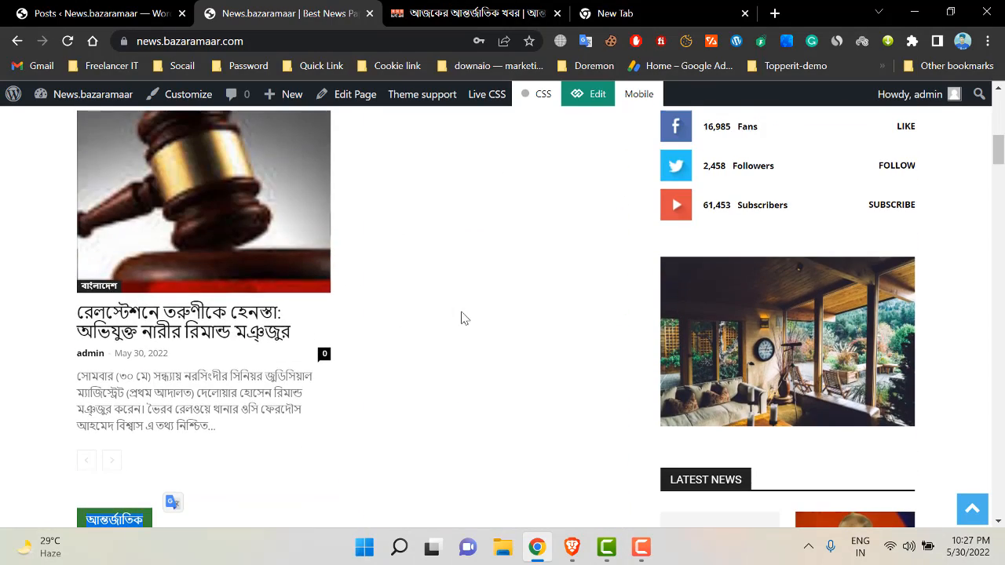
pyautogui.scroll(-2, 460, 316)
pyautogui.scroll(-5, 307, 366)
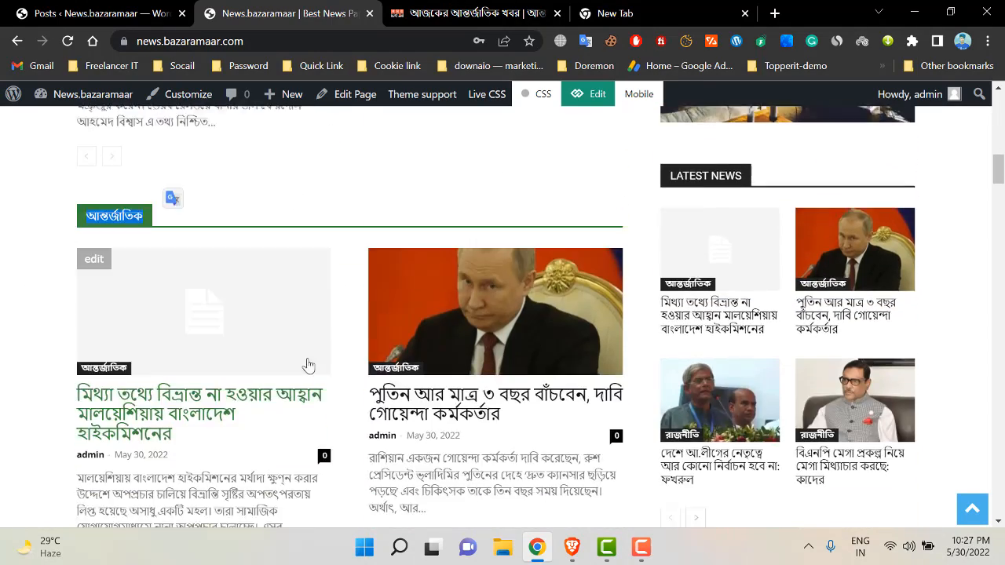
pyautogui.scroll(-3, 222, 292)
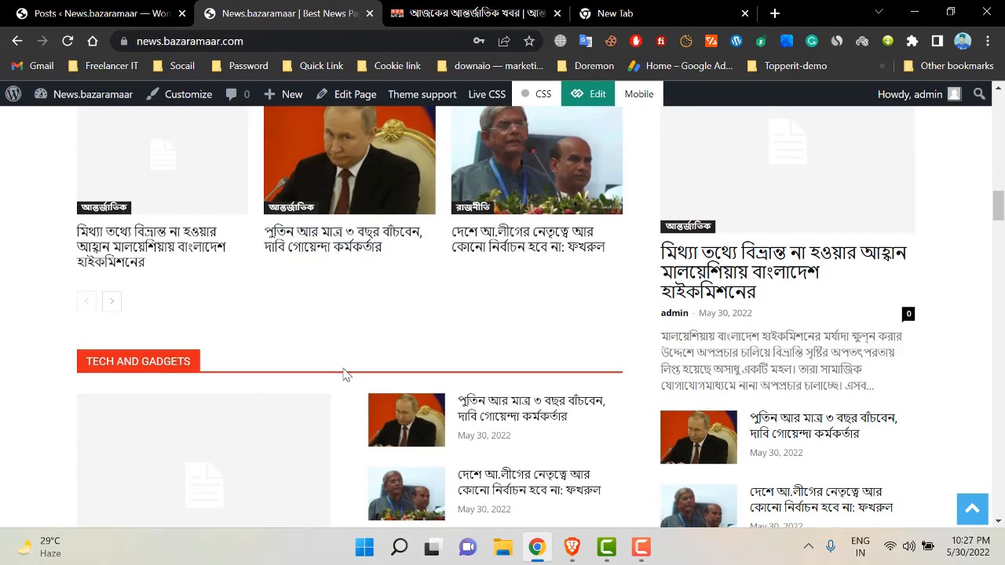
pyautogui.scroll(3, 343, 375)
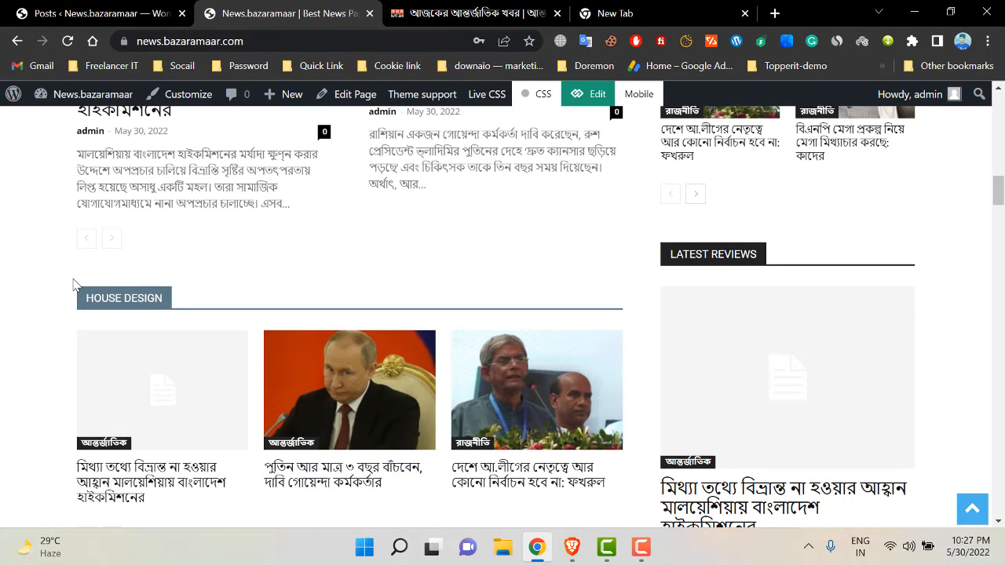
pyautogui.scroll(-3, 420, 243)
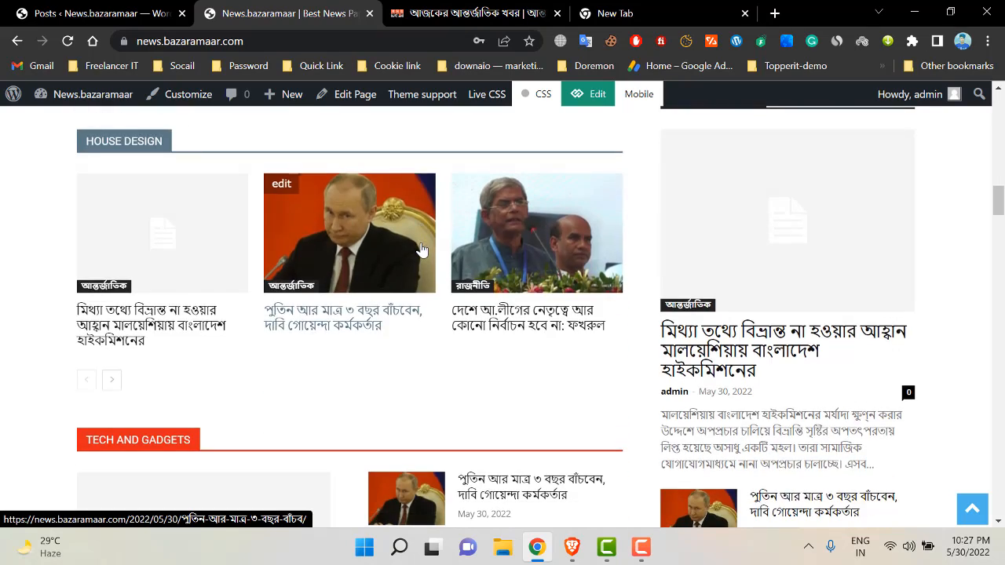
pyautogui.scroll(9, 430, 314)
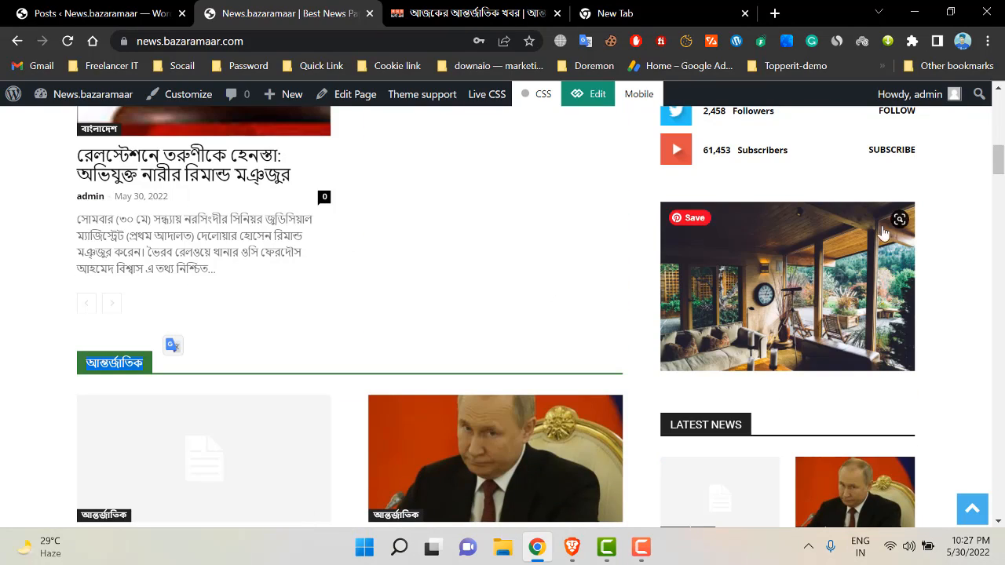
pyautogui.scroll(8, 996, 161)
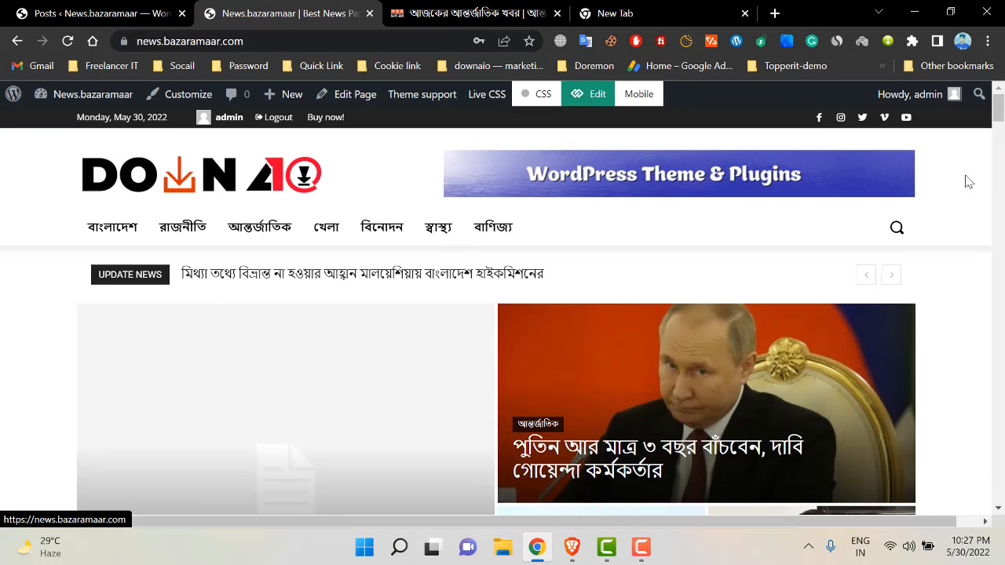
pyautogui.scroll(-4, 968, 181)
pyautogui.moveTo(1004, 137); pyautogui.dragTo(1003, 507)
pyautogui.scroll(-7, 875, 278)
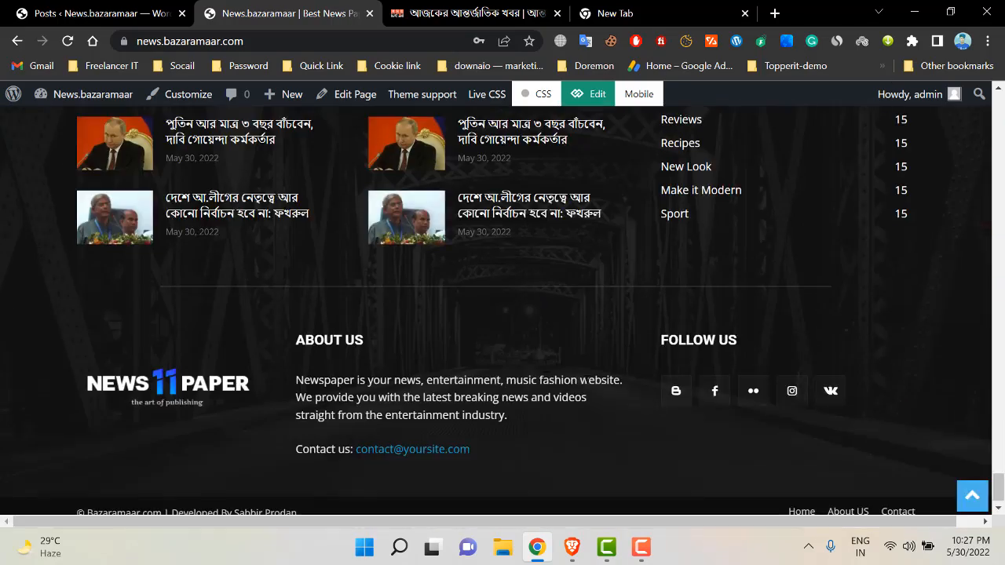
pyautogui.scroll(1, 271, 138)
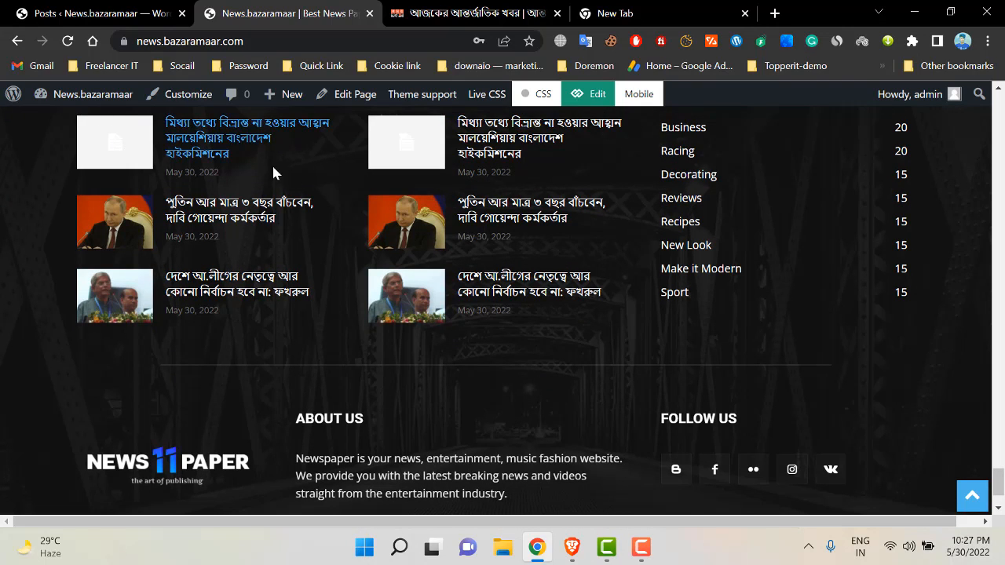
pyautogui.click(180, 94)
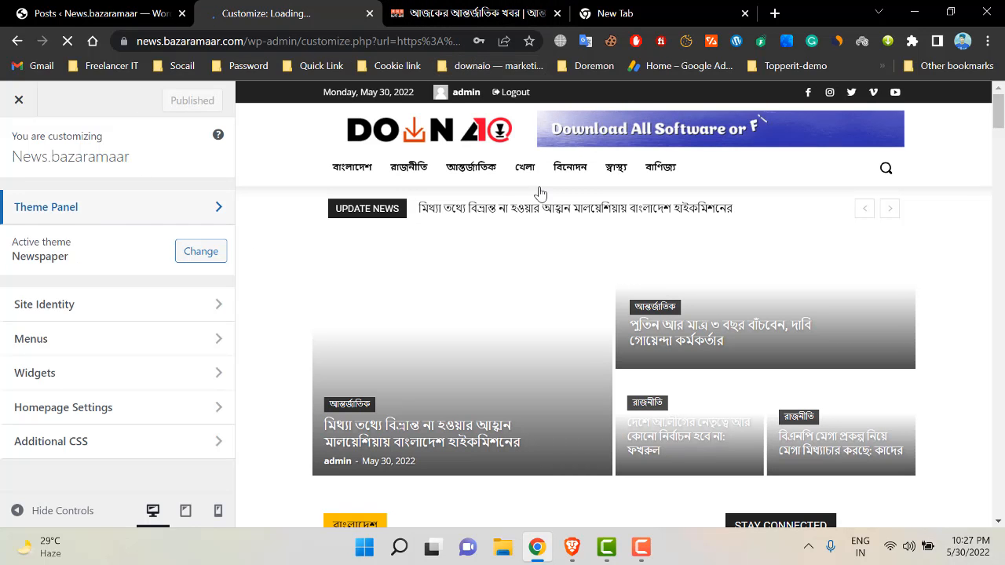
# - Look over the Additional CSS section and return to the main Customizer options
pyautogui.scroll(-1, 540, 192)
pyautogui.scroll(-4, 417, 298)
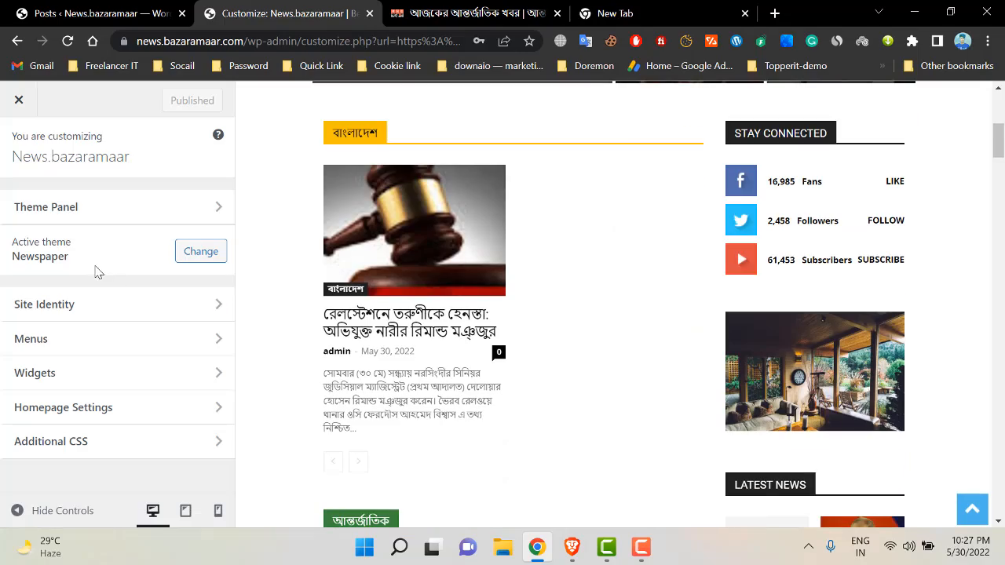
pyautogui.moveTo(1002, 150); pyautogui.dragTo(958, 336)
pyautogui.scroll(-2, 295, 233)
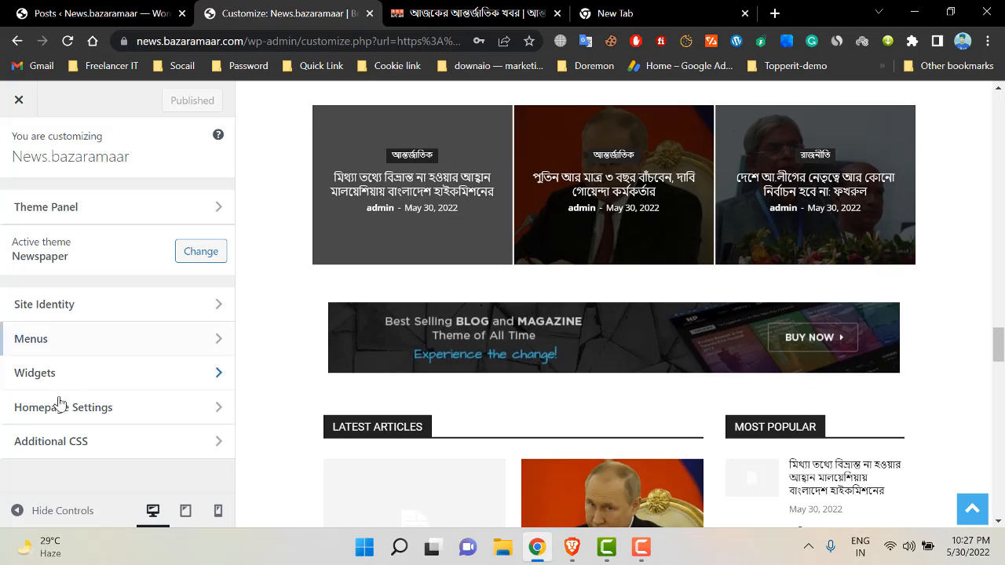
pyautogui.click(175, 438)
pyautogui.scroll(-4, 115, 301)
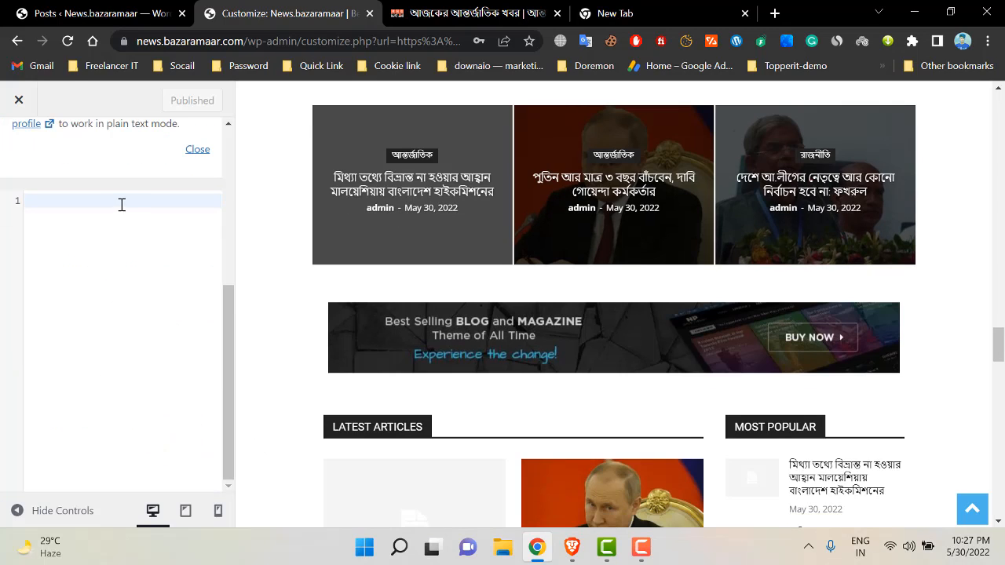
pyautogui.scroll(4, 153, 350)
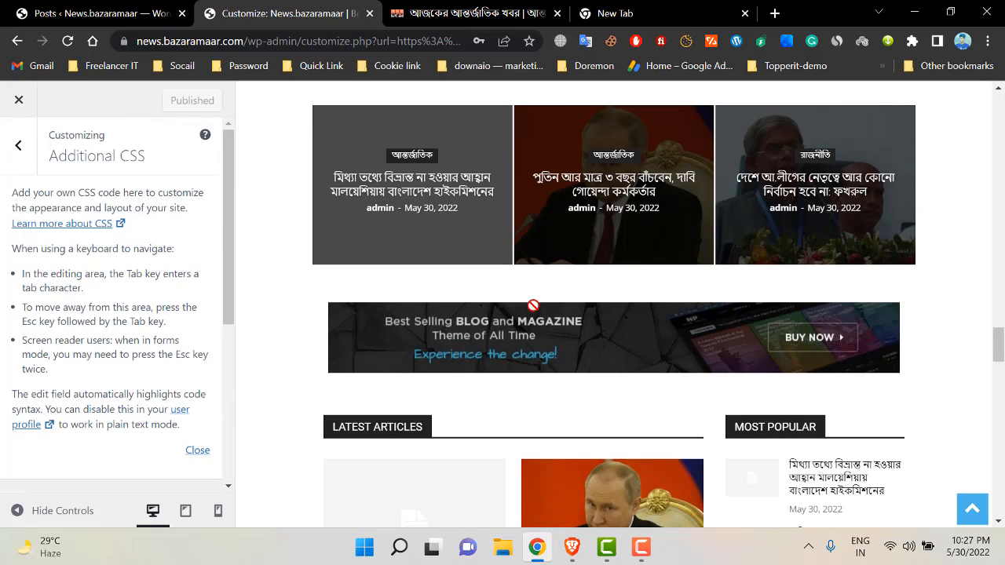
pyautogui.scroll(-5, 533, 306)
pyautogui.click(18, 145)
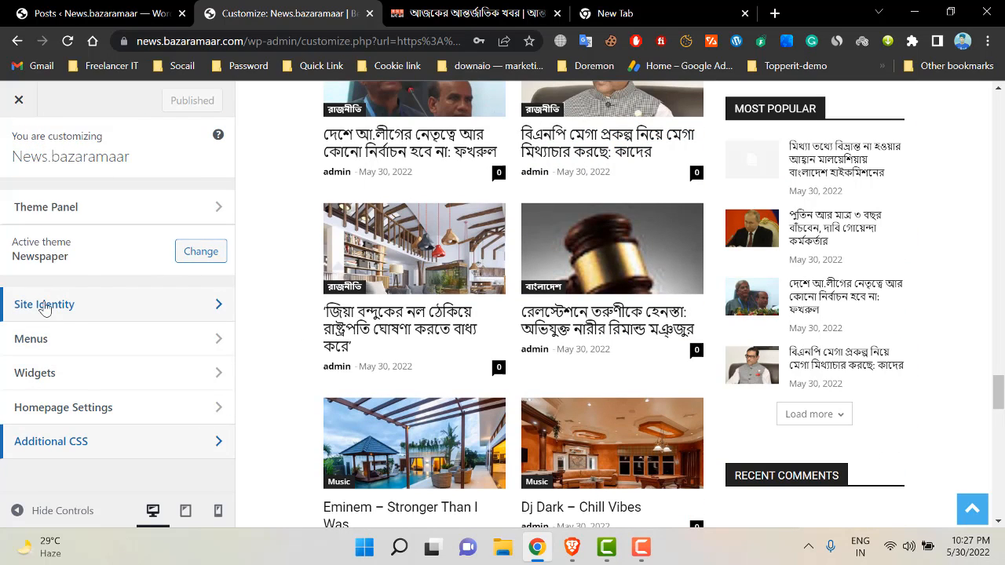
# - Check Site Identity's title News.bazaramaar, tagline Best News Paper and 512×512 icon rule, then view Menus
pyautogui.click(70, 302)
pyautogui.scroll(-15, 482, 303)
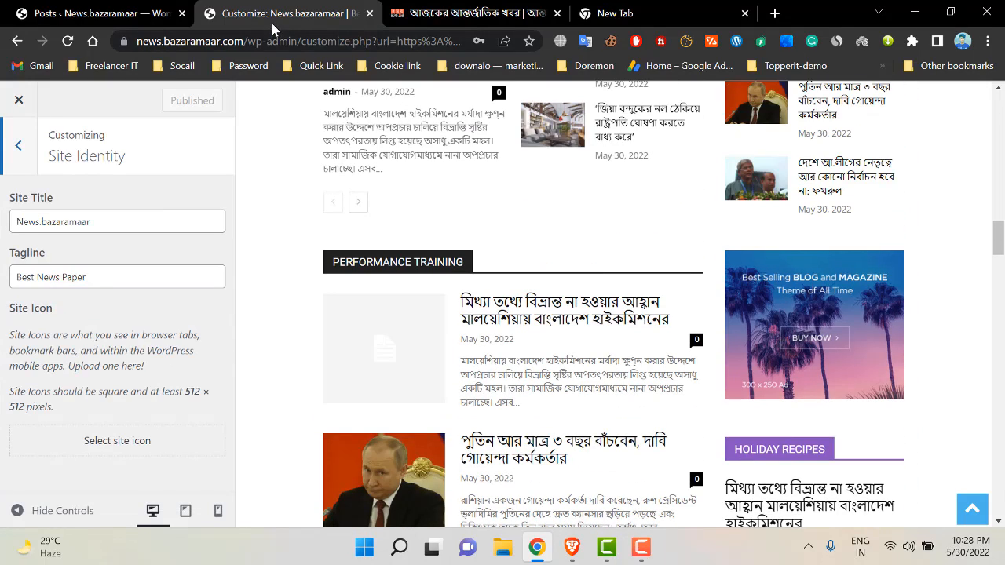
pyautogui.doubleClick(134, 218)
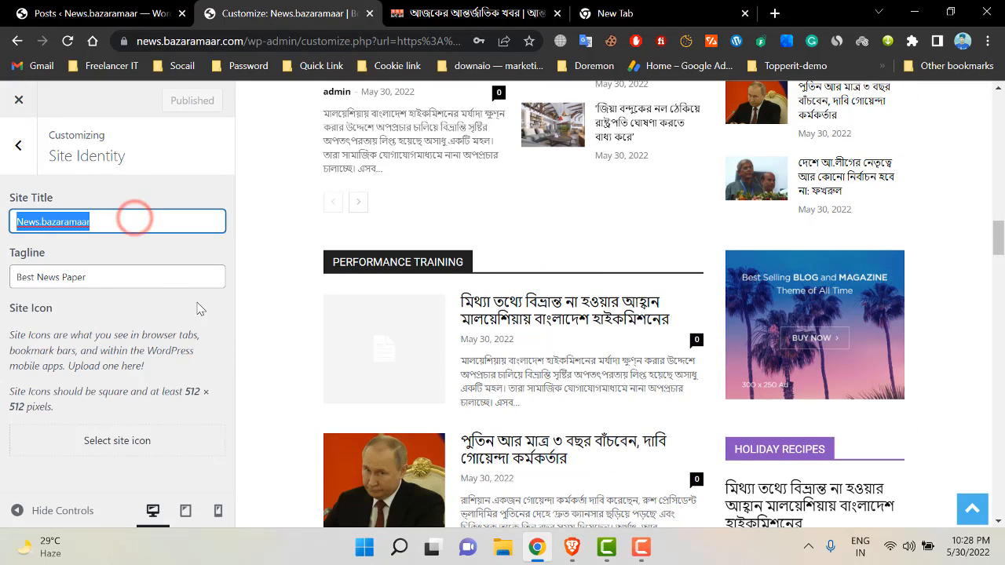
pyautogui.tripleClick(161, 278)
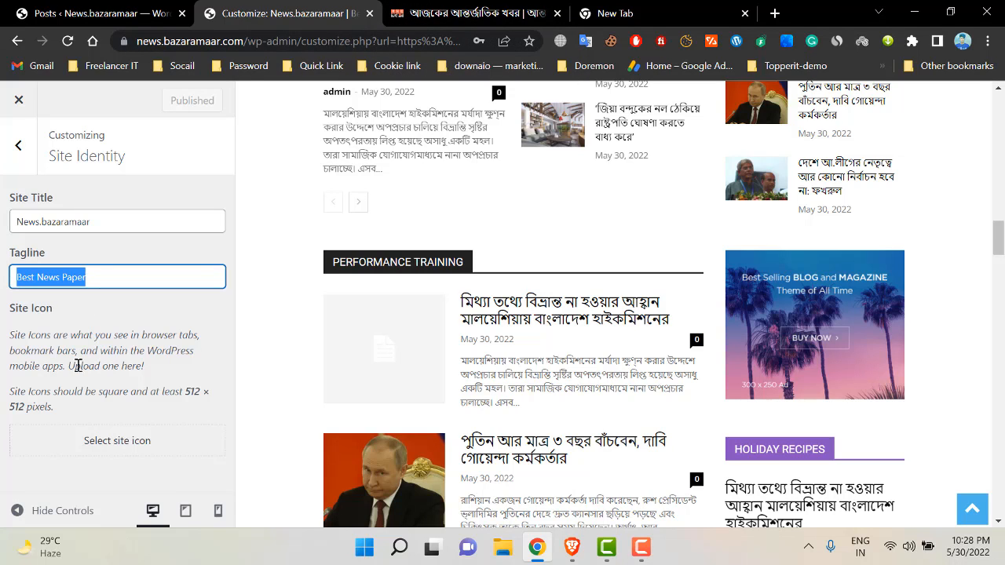
pyautogui.moveTo(12, 307); pyautogui.dragTo(90, 336)
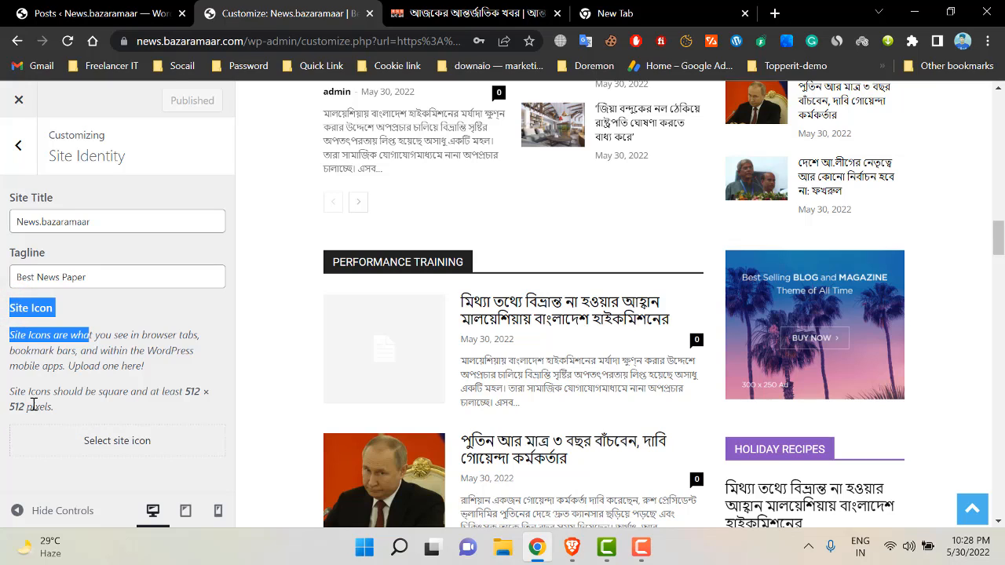
pyautogui.moveTo(186, 391); pyautogui.dragTo(191, 407)
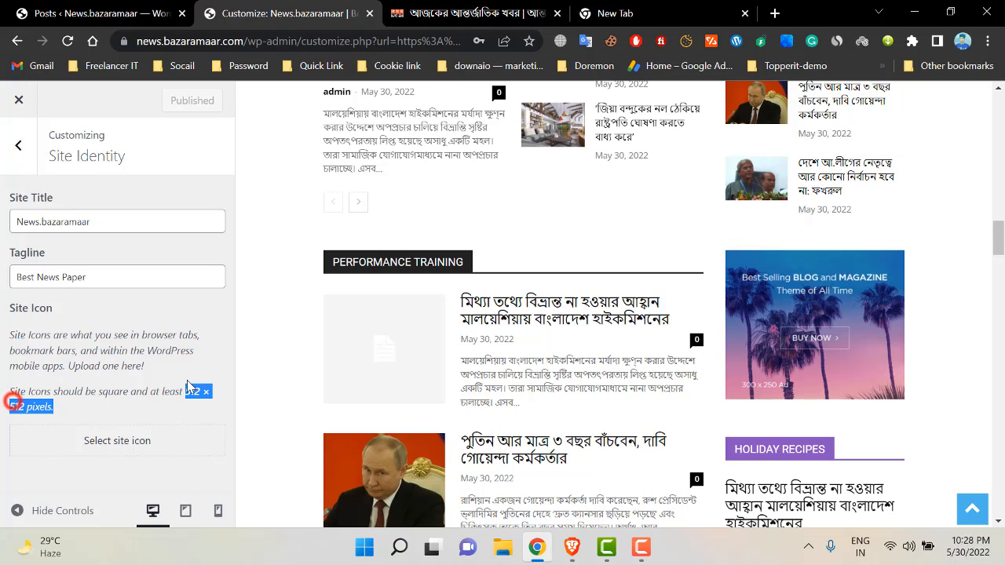
pyautogui.scroll(-1, 587, 298)
pyautogui.scroll(6, 597, 303)
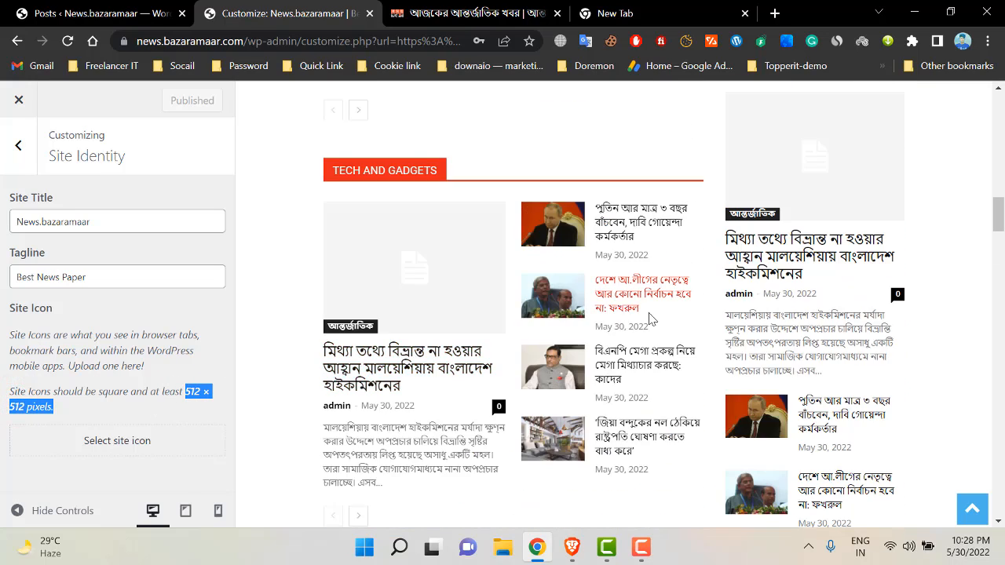
pyautogui.moveTo(1001, 201); pyautogui.dragTo(1002, 98)
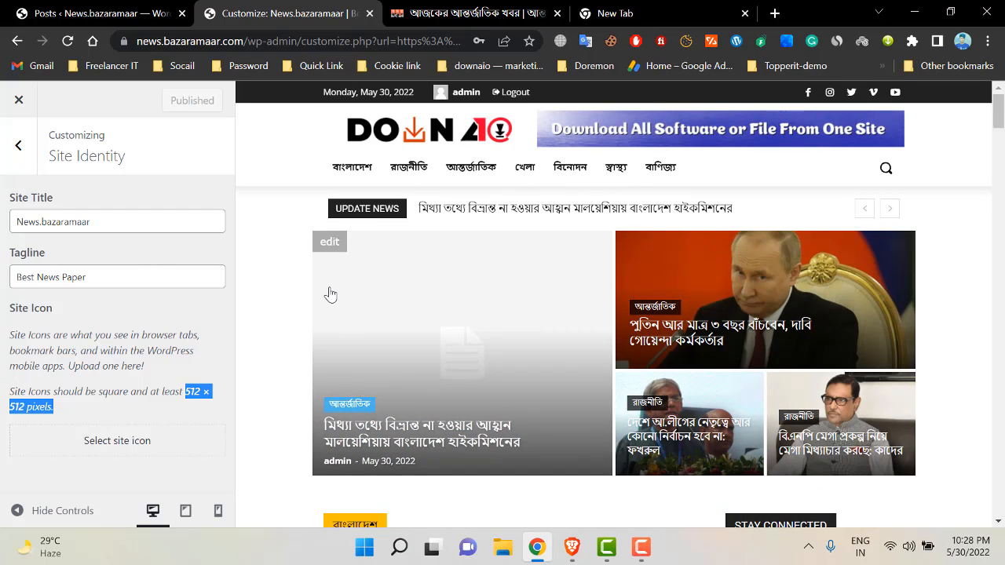
pyautogui.click(18, 143)
pyautogui.click(183, 340)
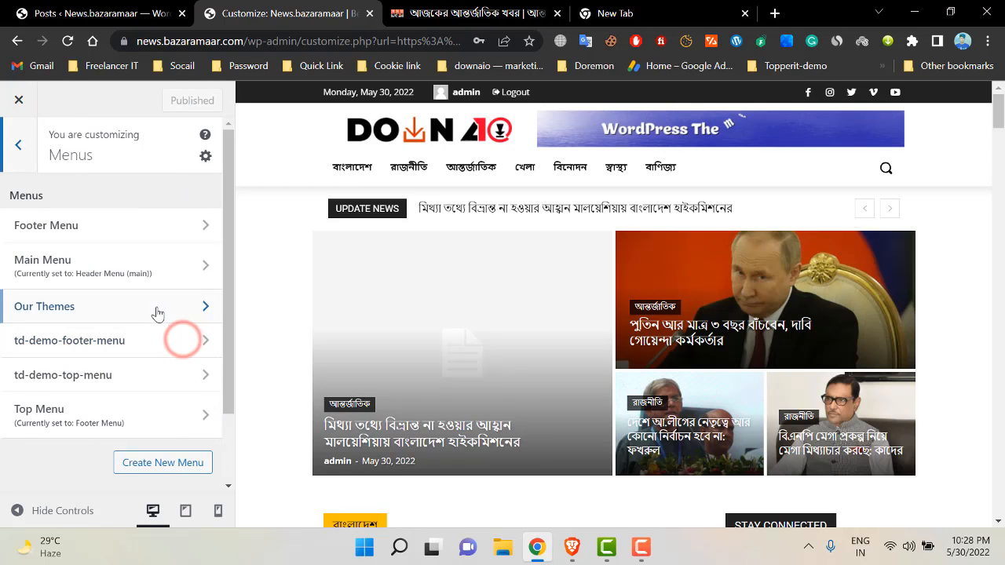
# - Return to the All Posts list and bring up the Newspaper admin submenu
pyautogui.scroll(-2, 157, 314)
pyautogui.moveTo(999, 123)
pyautogui.mouseDown()
pyautogui.moveTo(1001, 507)
pyautogui.moveTo(999, 114)
pyautogui.mouseUp()
pyautogui.click(94, 13)
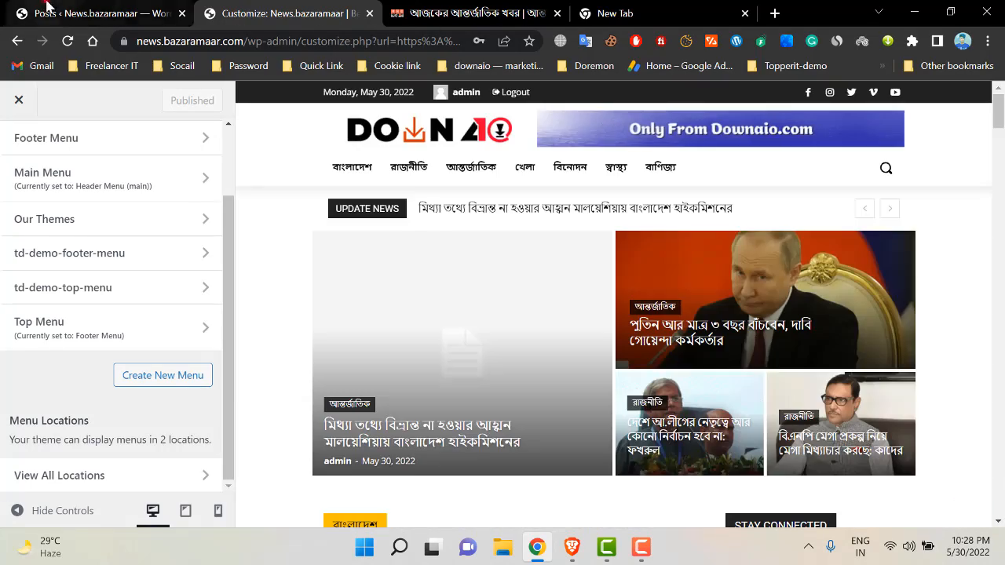
pyautogui.scroll(-5, 125, 337)
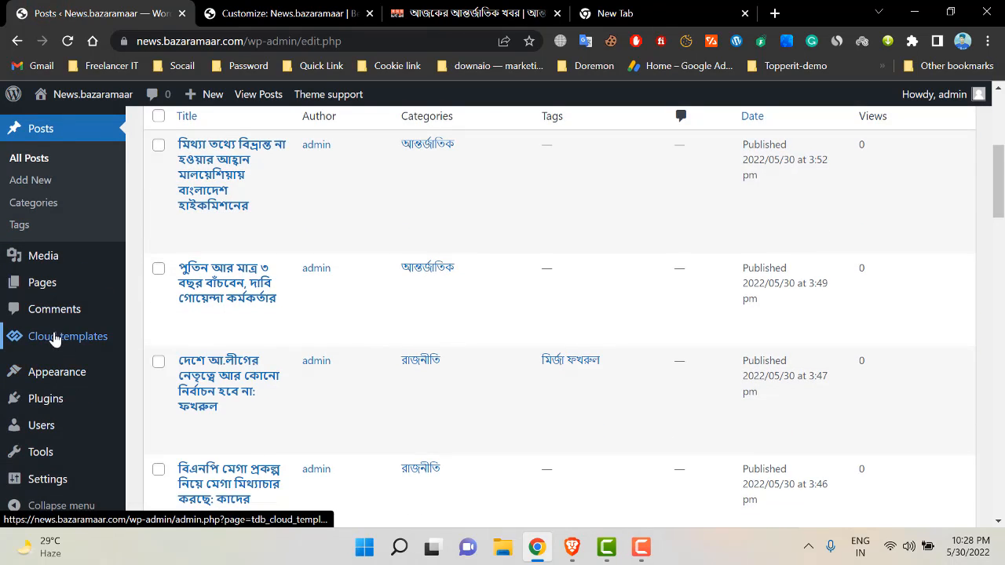
pyautogui.scroll(5, 72, 274)
pyautogui.scroll(-3, 39, 259)
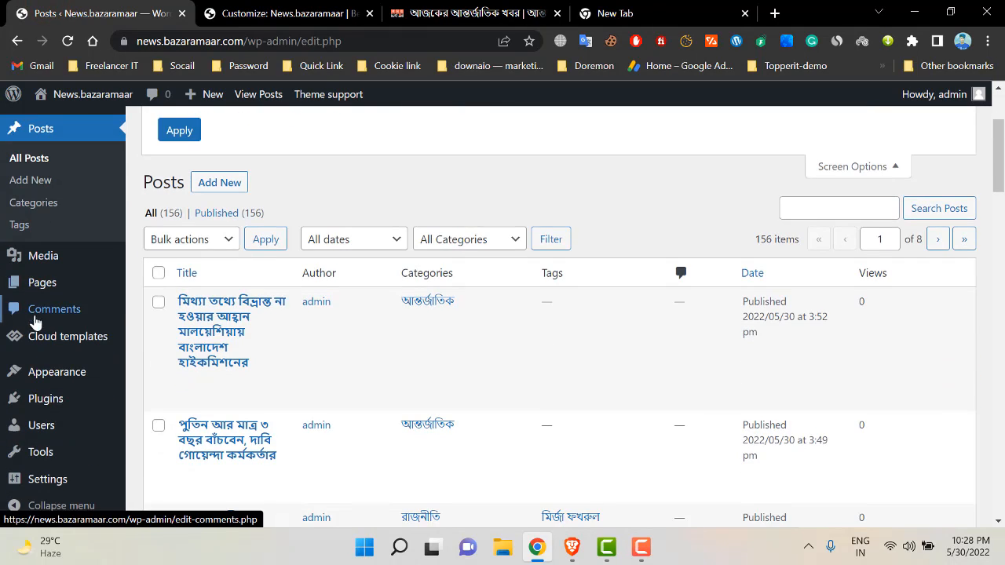
pyautogui.scroll(3, 35, 310)
pyautogui.moveTo(66, 161)
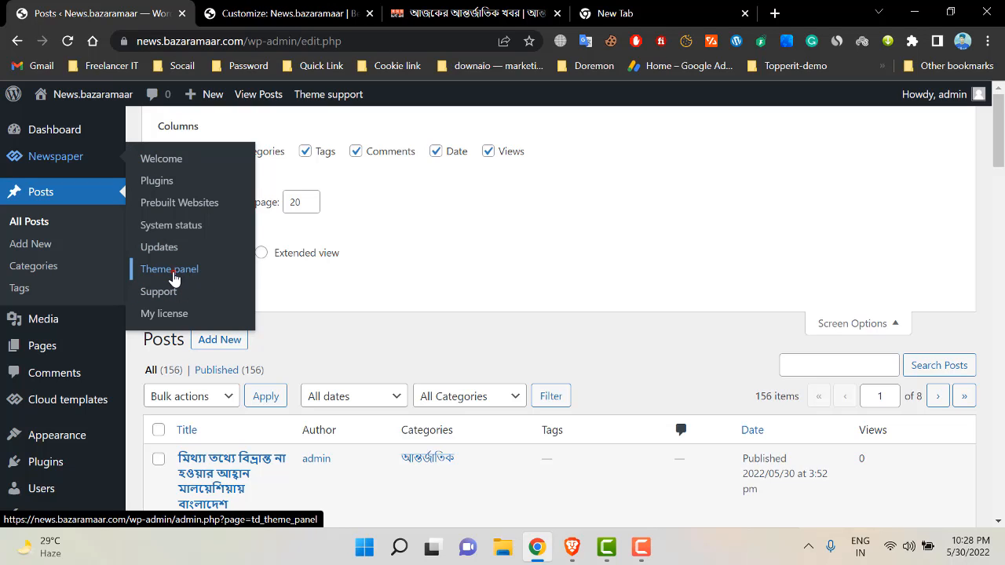
# - Open the Newspaper Theme panel in WordPress admin
pyautogui.click(172, 269)
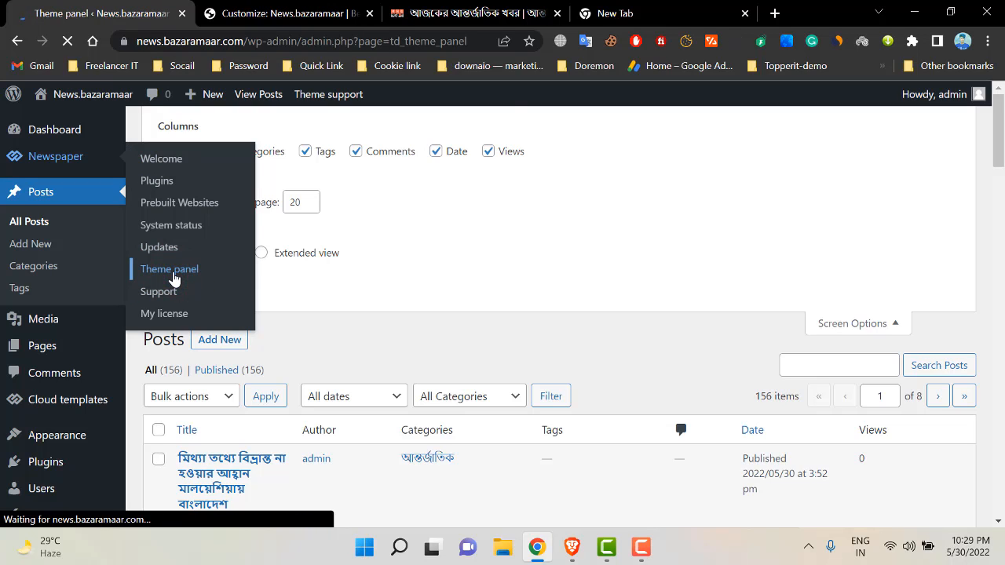
pyautogui.scroll(-5, 339, 285)
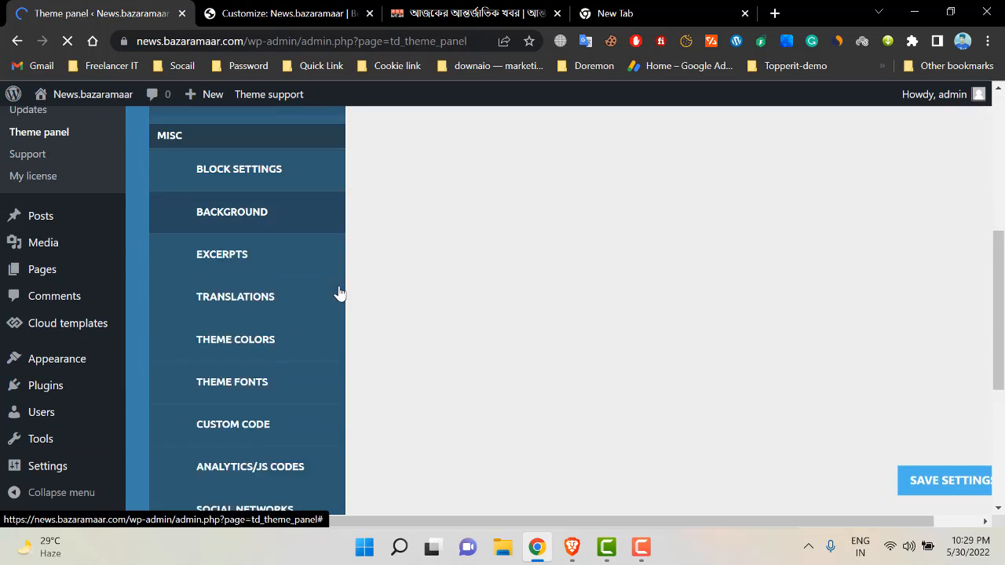
pyautogui.scroll(4, 328, 351)
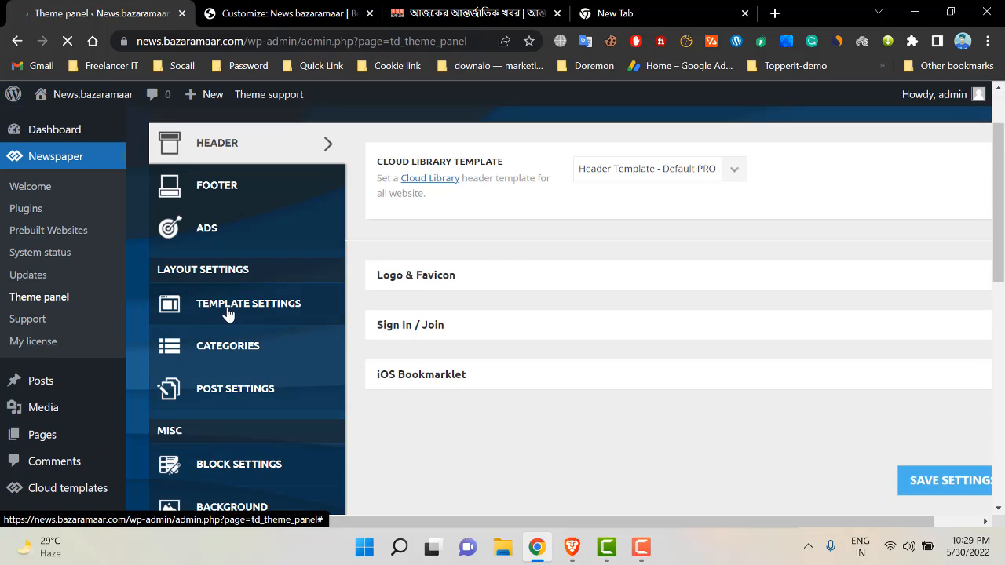
# - Review Template Settings' Smart sidebar, ToTop button, 404 and Archive sections, then switch to Post Settings
pyautogui.click(227, 311)
pyautogui.click(556, 168)
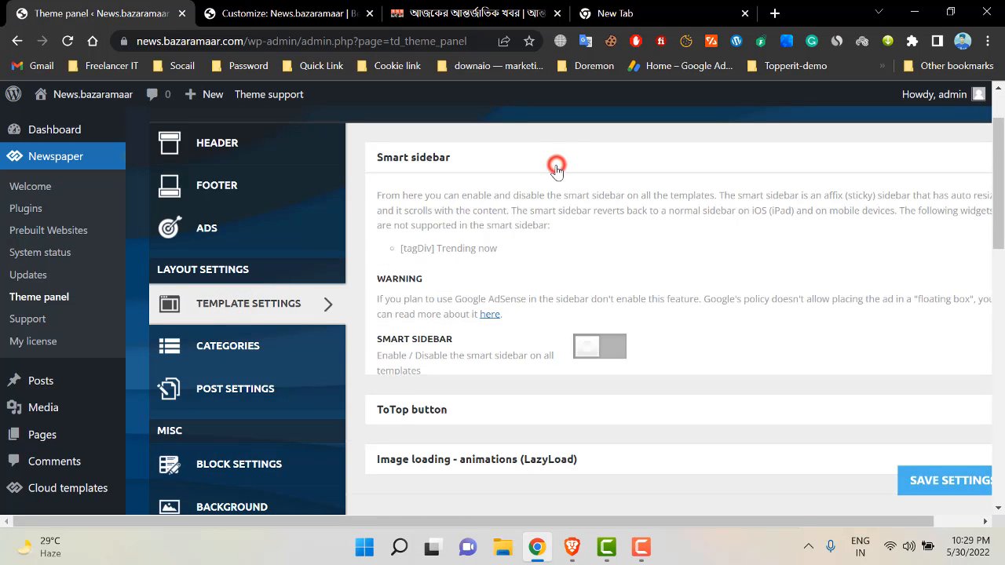
pyautogui.scroll(-4, 573, 332)
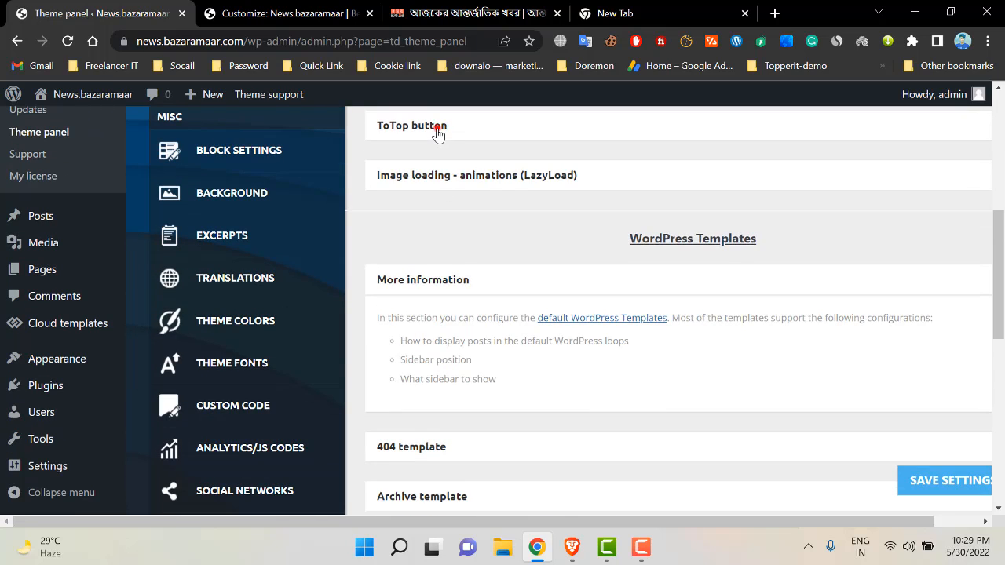
pyautogui.click(437, 128)
pyautogui.scroll(-6, 422, 224)
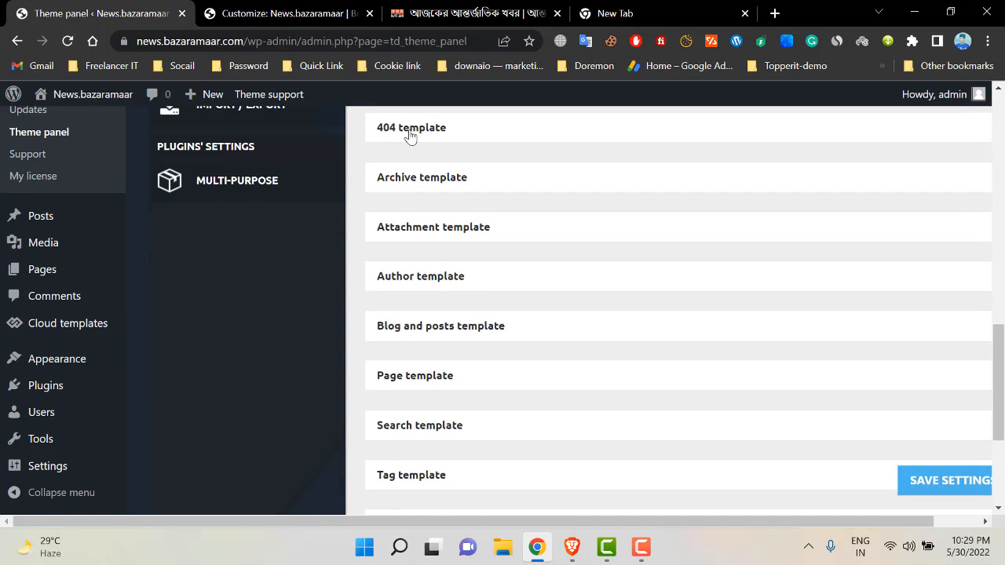
pyautogui.click(409, 134)
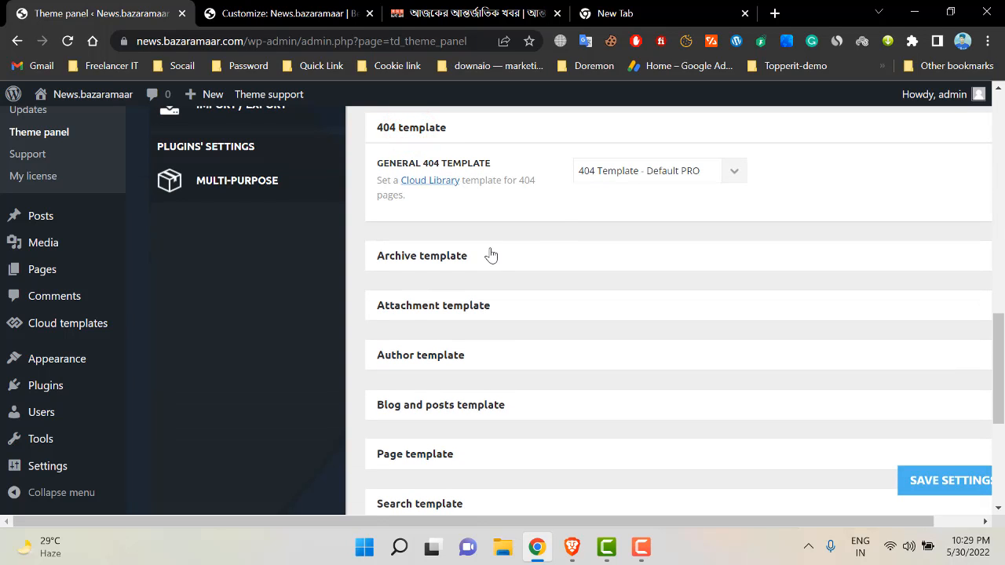
pyautogui.click(490, 255)
pyautogui.scroll(-3, 605, 366)
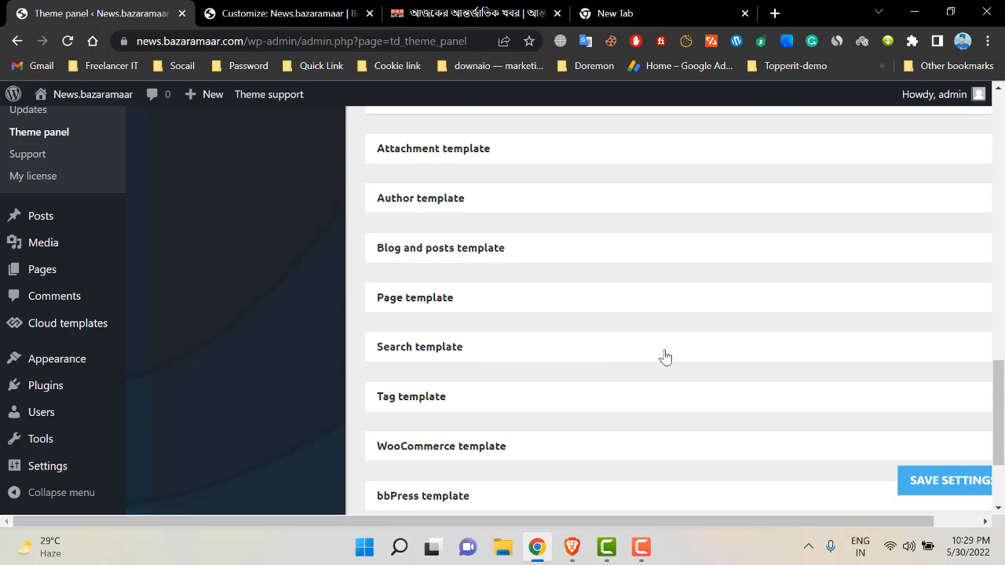
pyautogui.scroll(-2, 665, 357)
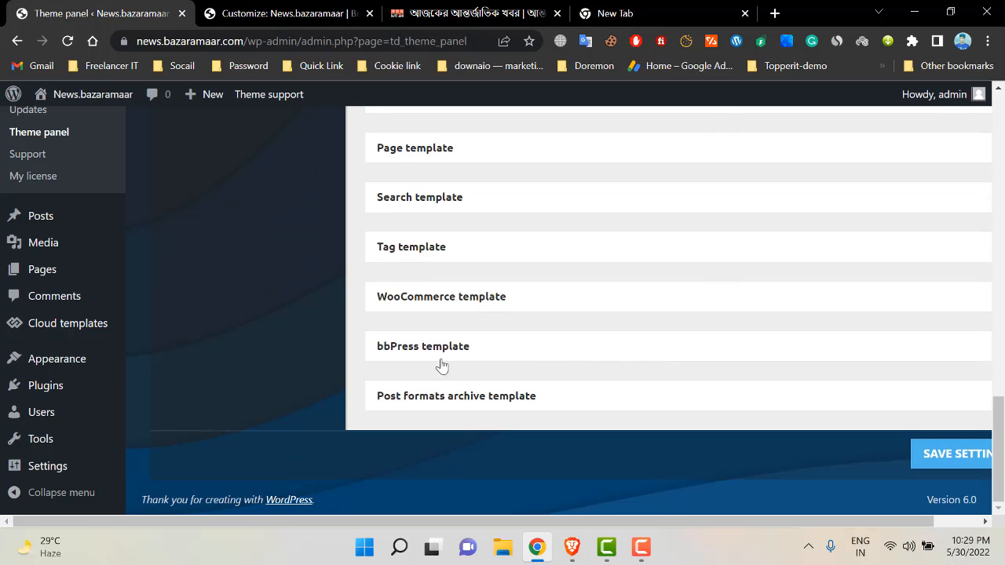
pyautogui.scroll(1, 441, 365)
pyautogui.scroll(-1, 454, 403)
pyautogui.scroll(15, 445, 352)
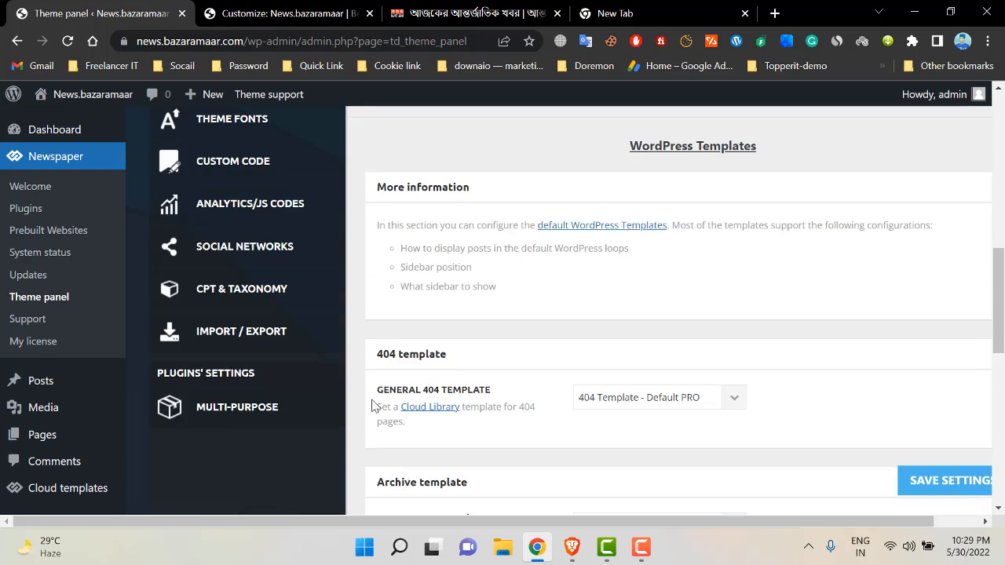
pyautogui.click(234, 235)
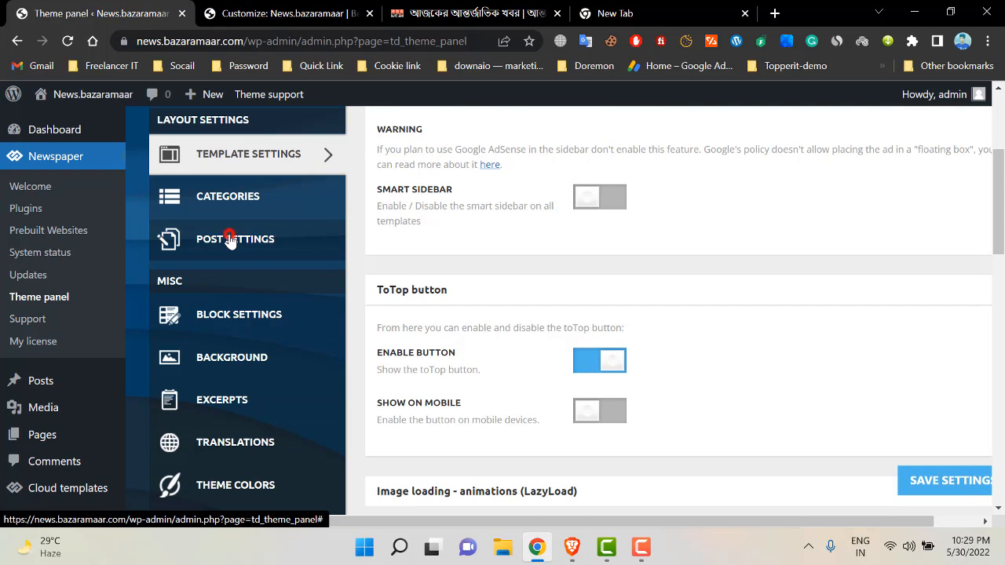
pyautogui.scroll(3, 641, 278)
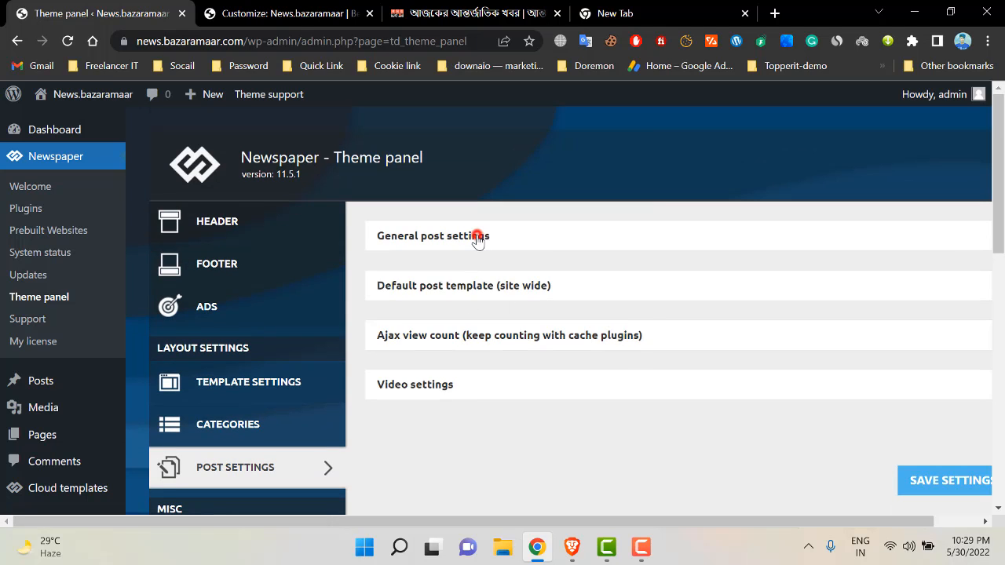
# - Expand the General post settings and the Default post template choices
pyautogui.click(477, 237)
pyautogui.scroll(-3, 549, 291)
pyautogui.click(484, 236)
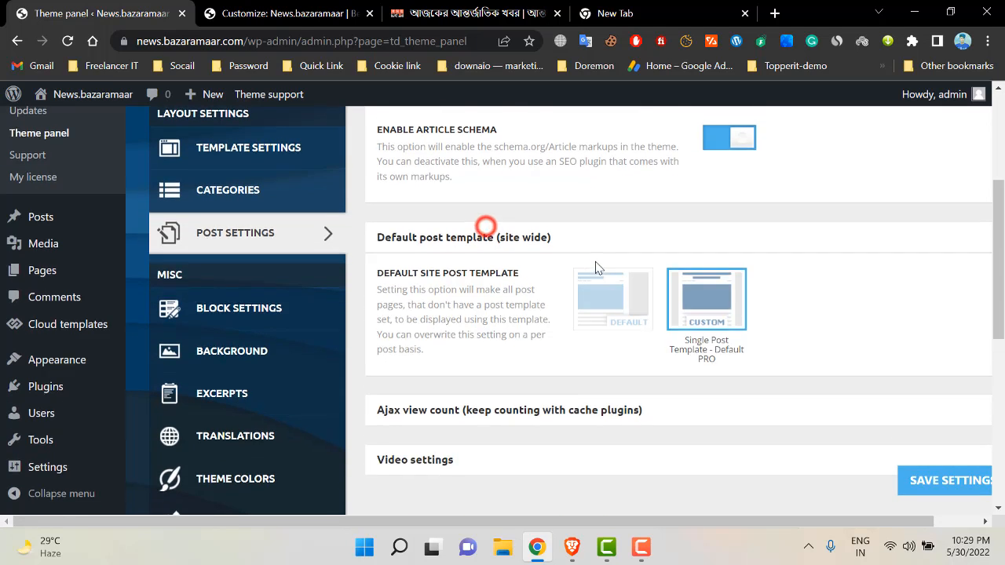
pyautogui.scroll(3, 612, 268)
# - In the other tab, load news.bazaramaar.com and open the Putin news article
pyautogui.click(283, 14)
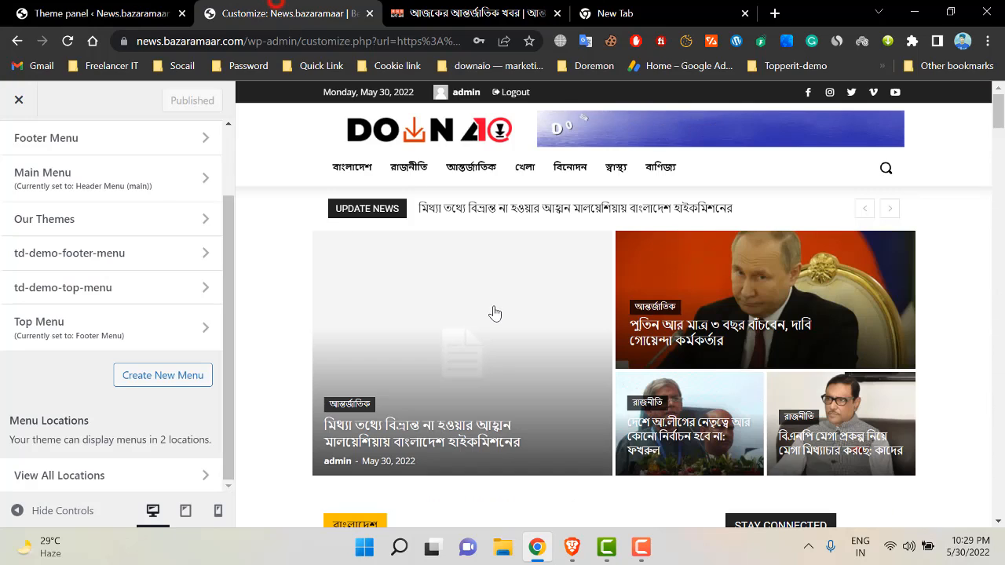
pyautogui.click(245, 41)
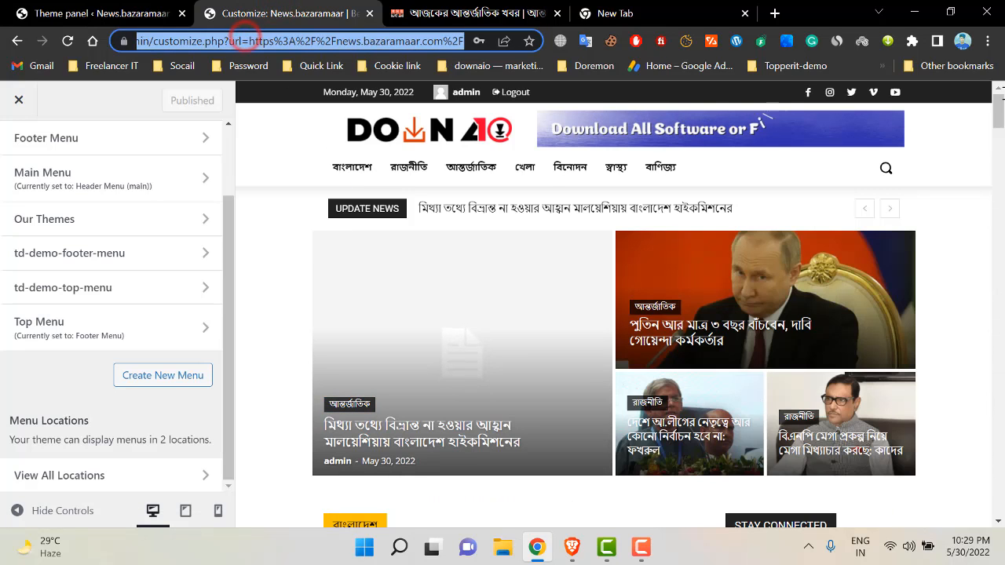
pyautogui.write('news.bazaramaar.com')
pyautogui.press('Return')
pyautogui.scroll(-3, 449, 272)
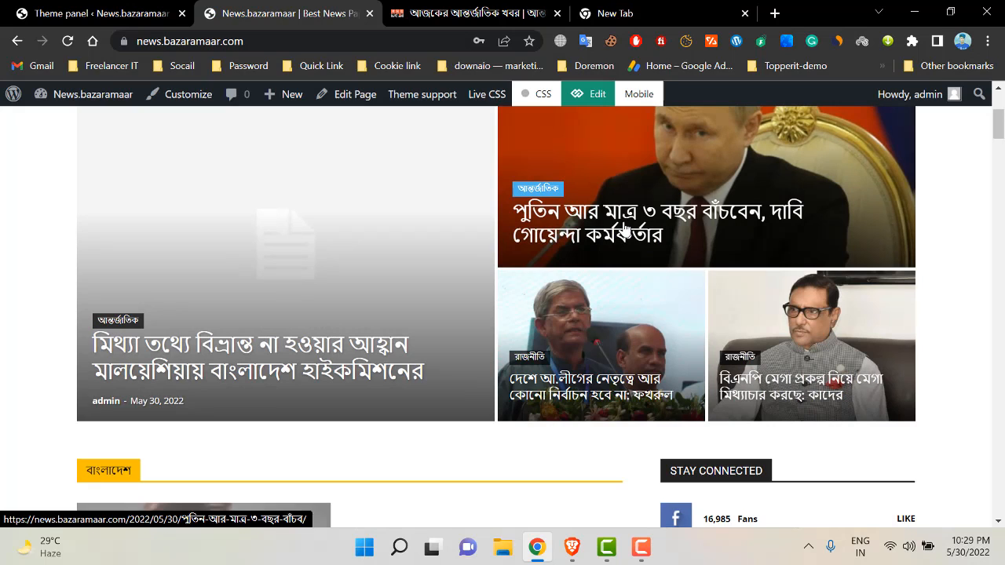
pyautogui.click(626, 227)
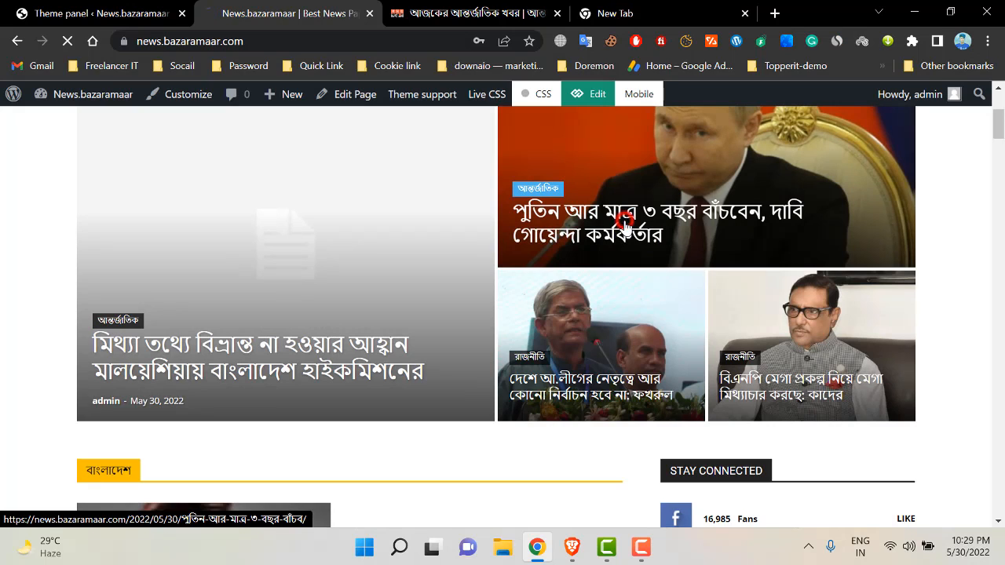
pyautogui.scroll(-5, 563, 262)
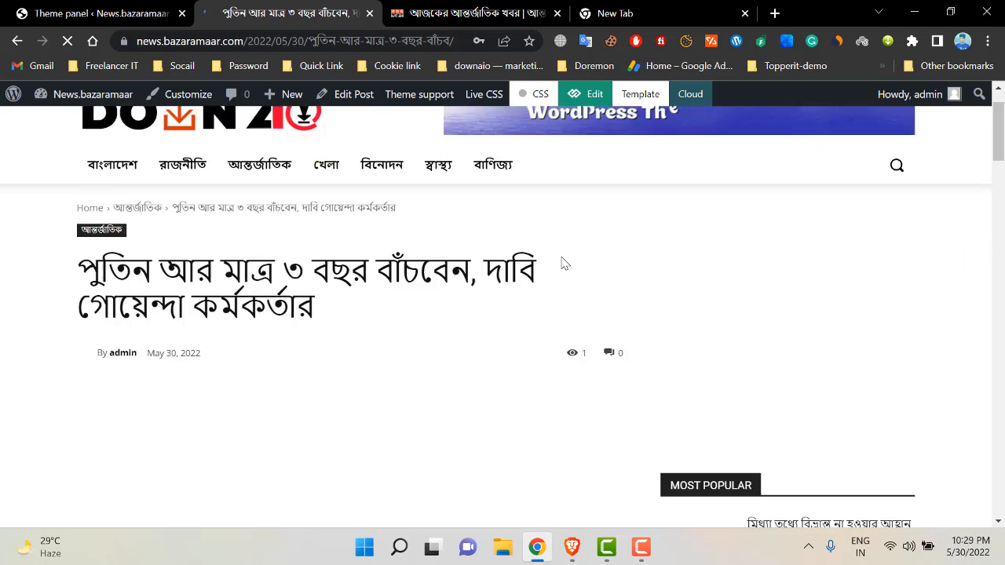
pyautogui.scroll(-2, 547, 295)
pyautogui.scroll(2, 495, 294)
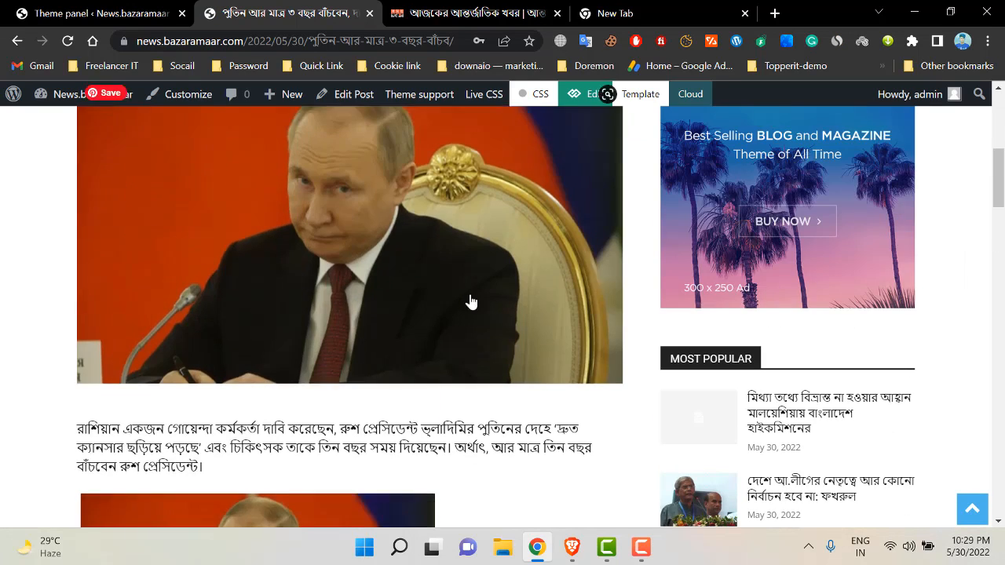
pyautogui.scroll(3, 411, 236)
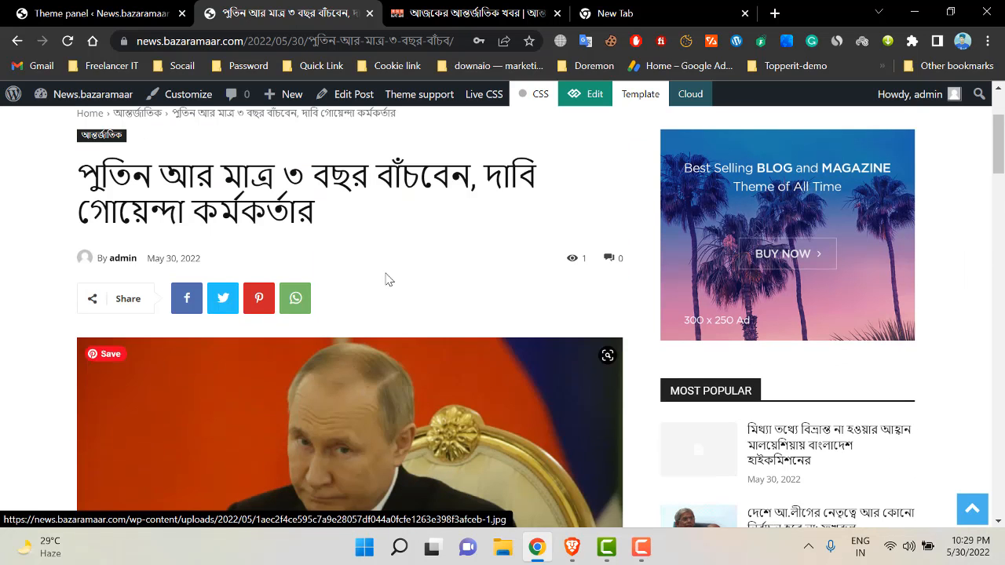
pyautogui.scroll(-3, 417, 254)
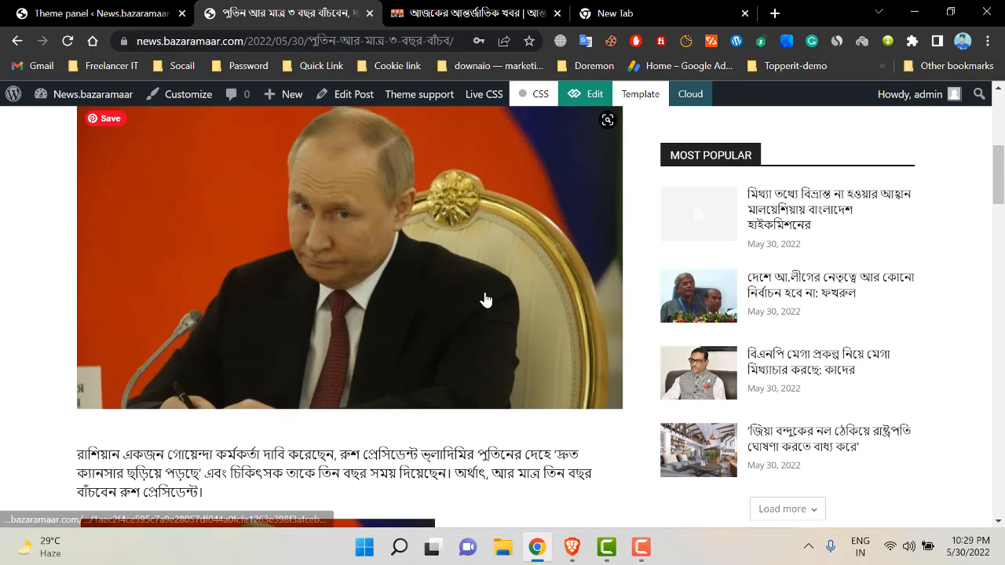
# - Return to the Theme panel's General post settings
pyautogui.click(124, 16)
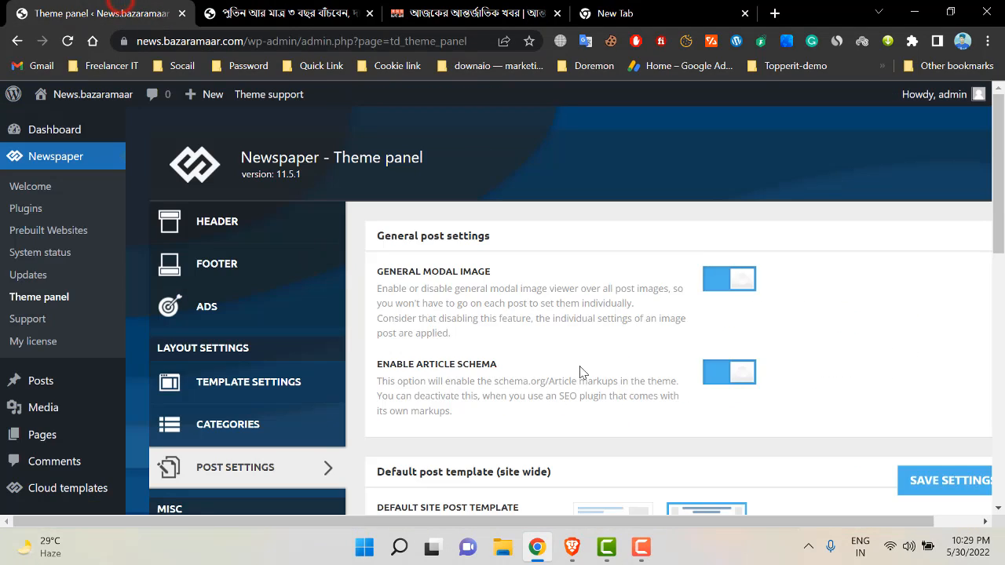
pyautogui.scroll(-4, 445, 304)
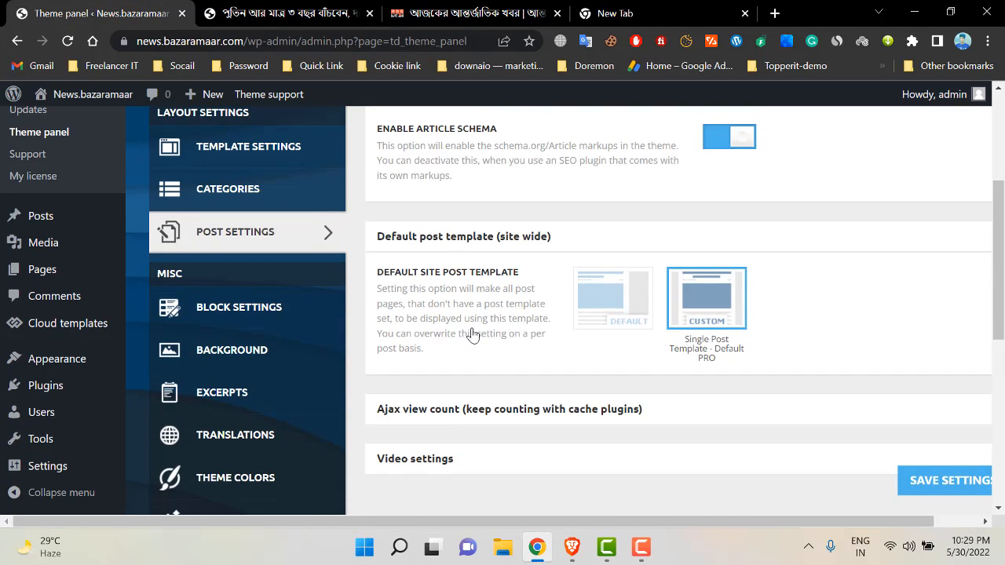
pyautogui.scroll(4, 487, 322)
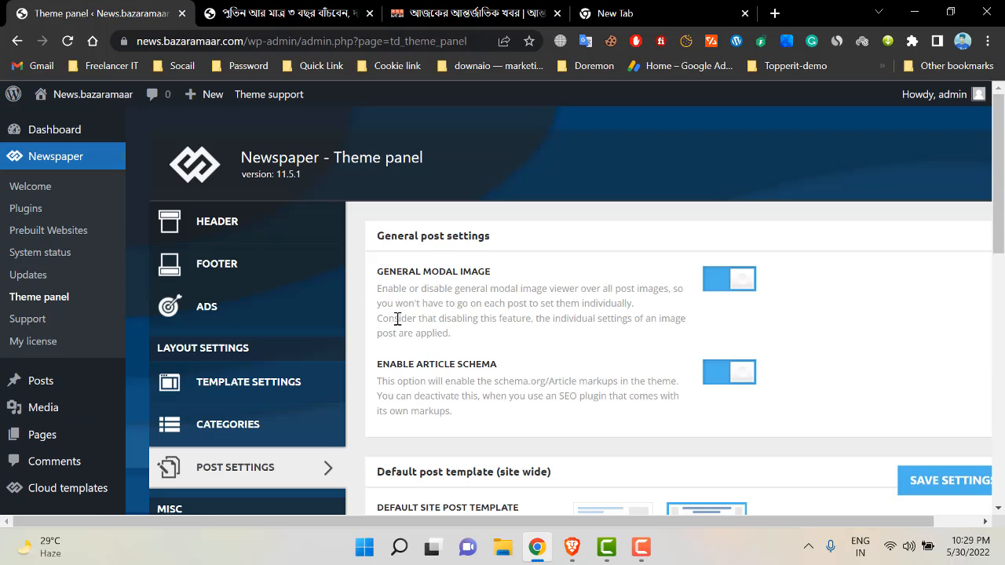
# - Turn off General Modal Image, save, and reload the article to check the change
pyautogui.click(727, 283)
pyautogui.click(934, 481)
pyautogui.click(312, 13)
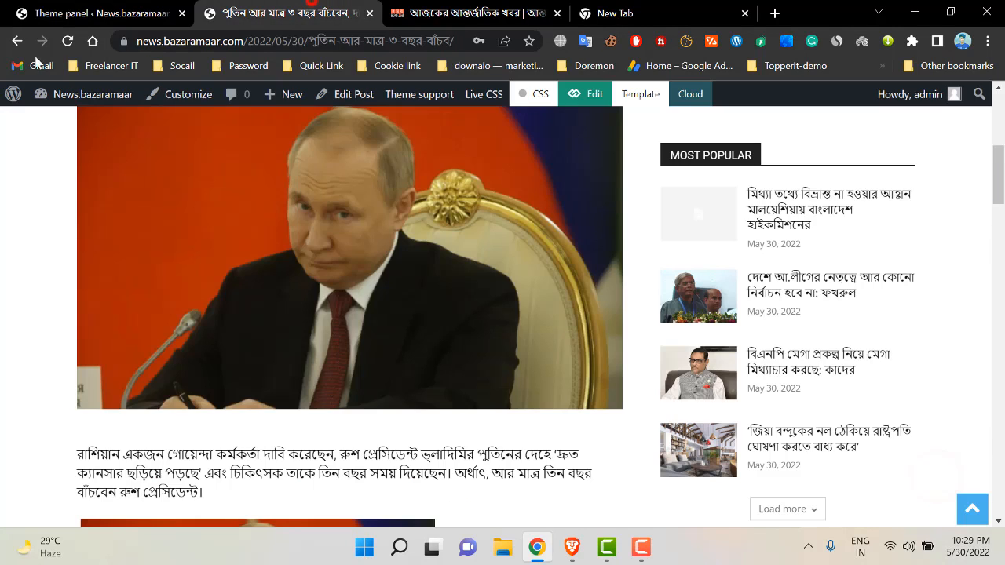
pyautogui.click(68, 41)
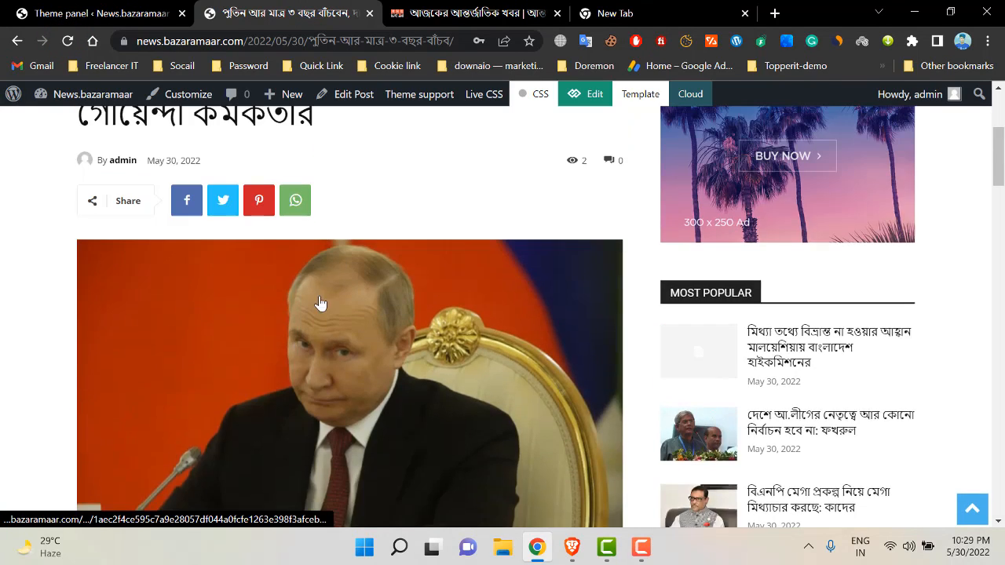
pyautogui.click(134, 8)
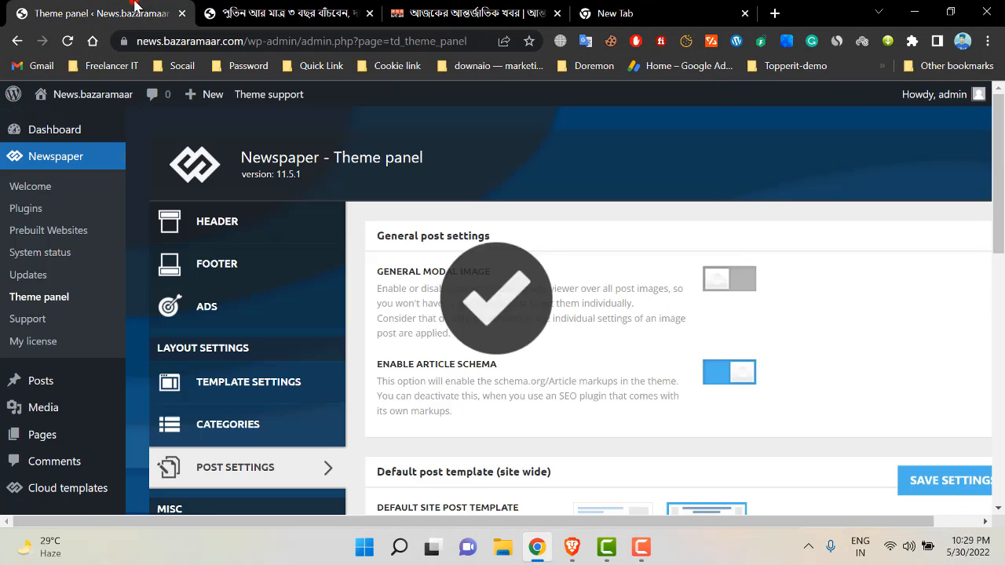
# - Review the post settings and recheck the published article
pyautogui.click(650, 547)
pyautogui.scroll(-3, 157, 337)
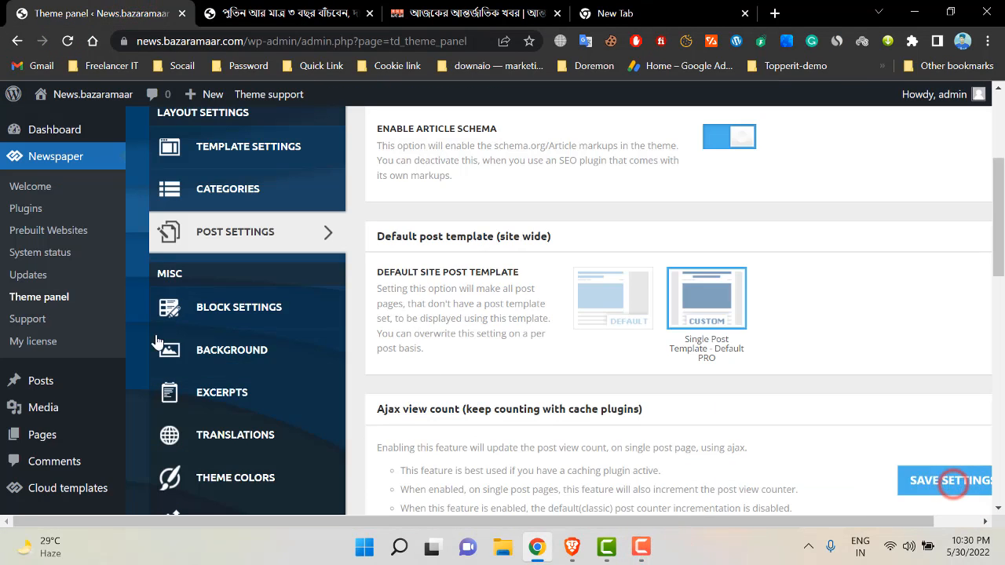
pyautogui.scroll(-2, 434, 333)
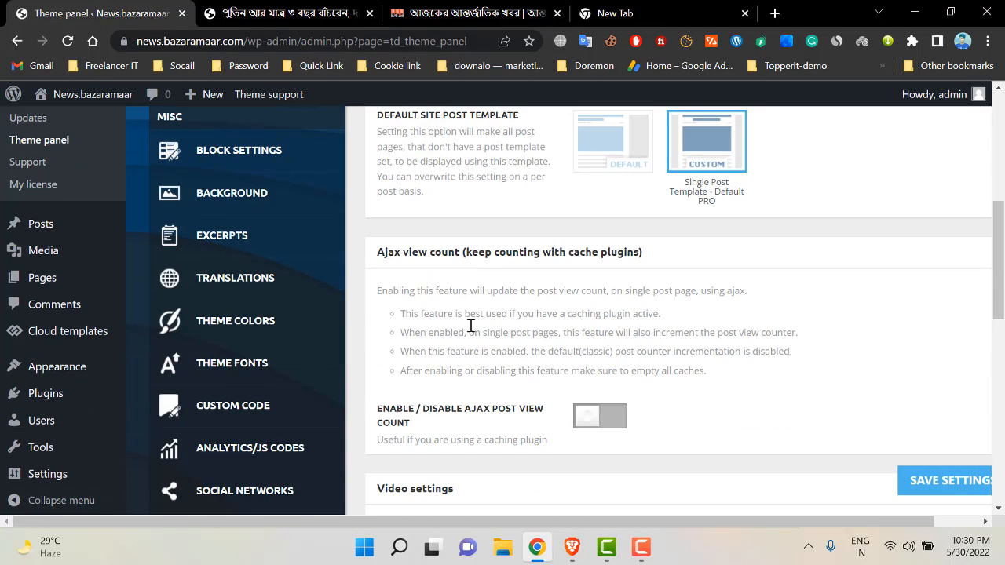
pyautogui.scroll(1, 853, 275)
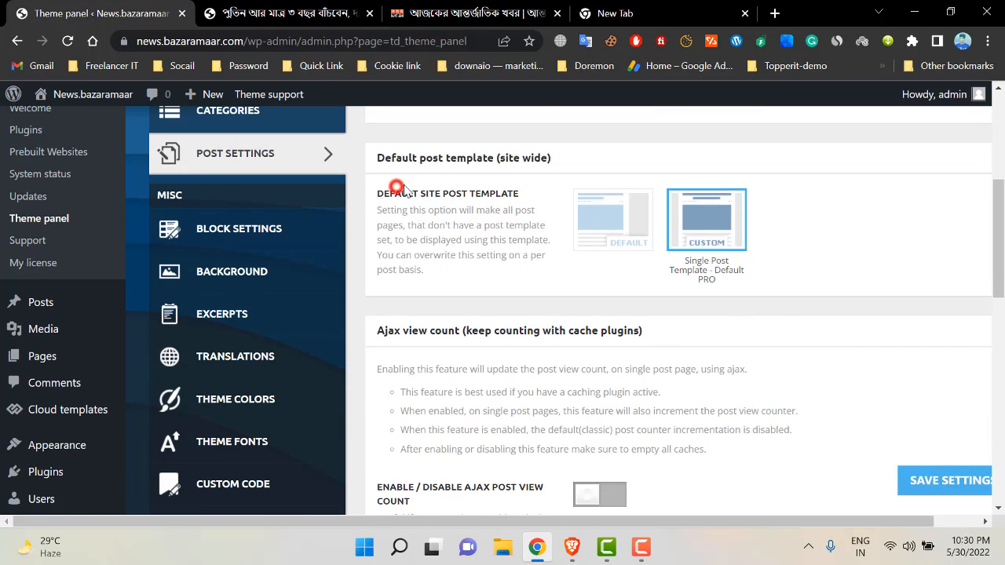
pyautogui.click(318, 13)
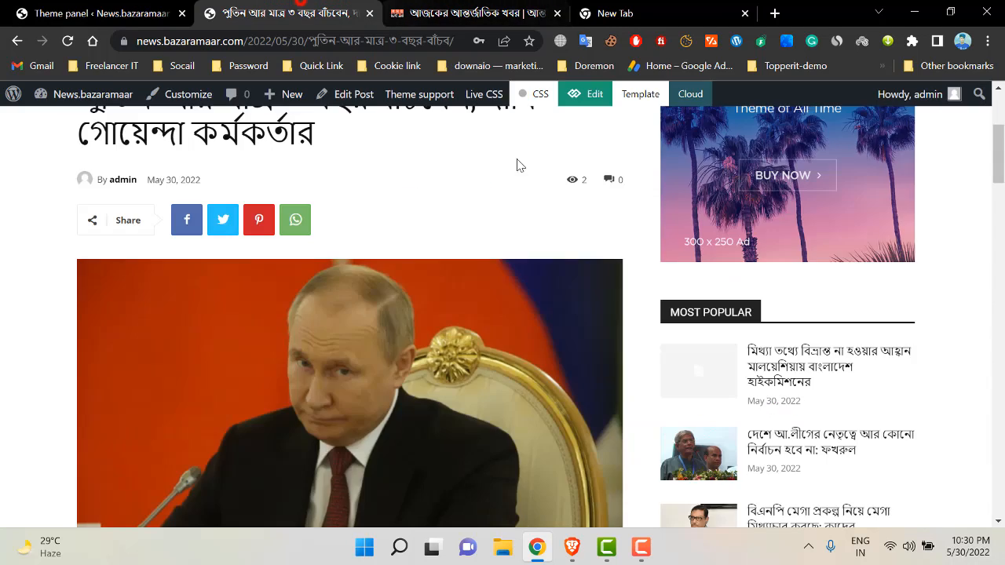
pyautogui.scroll(-10, 515, 235)
pyautogui.click(141, 10)
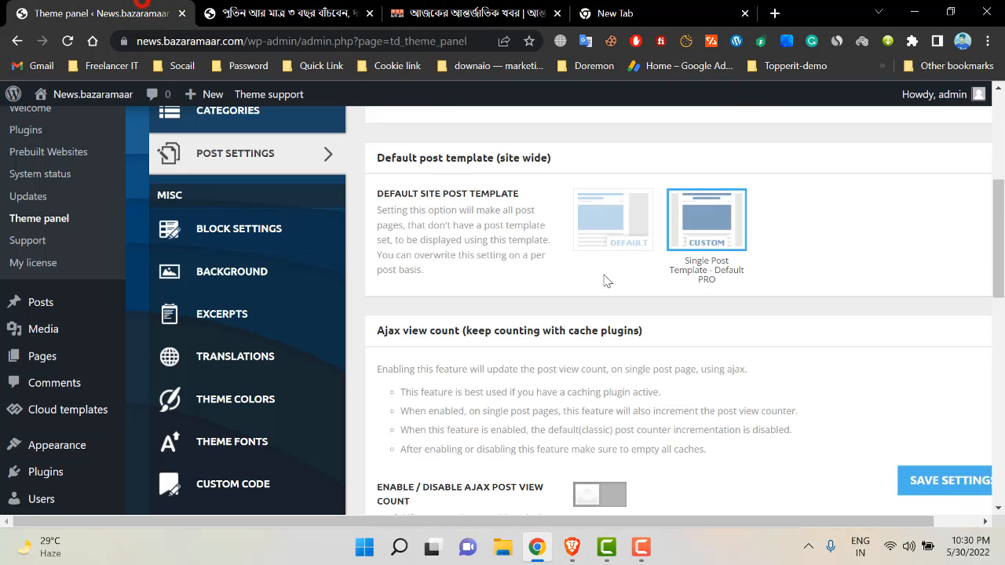
# - Choose the Custom single post template site-wide instead of Default, save, and verify on the article
pyautogui.click(598, 220)
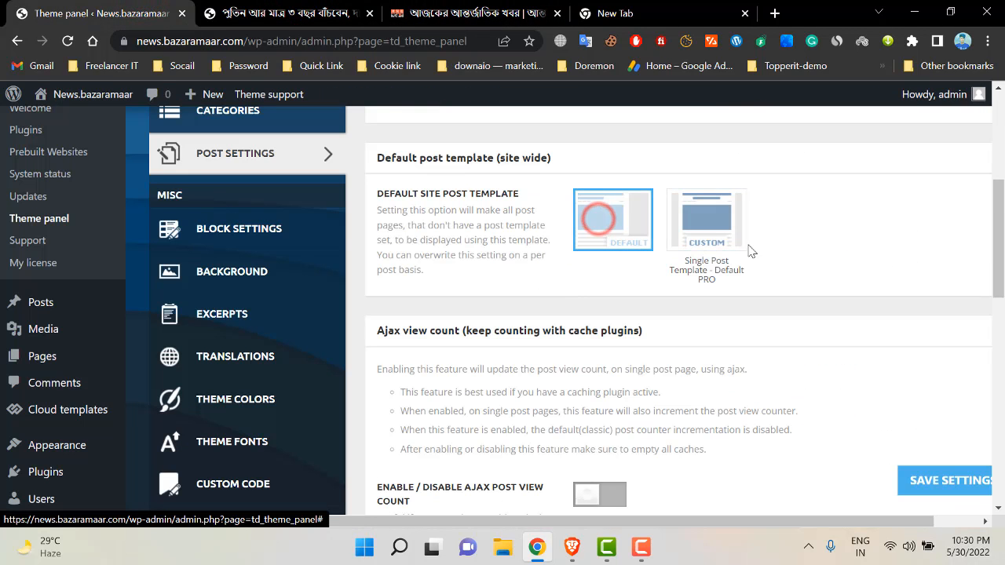
pyautogui.click(705, 236)
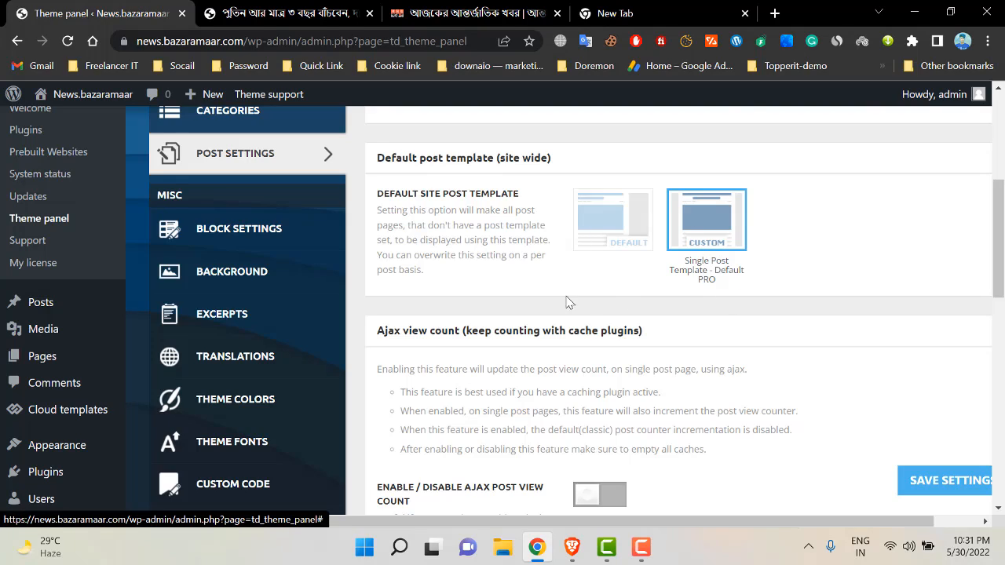
pyautogui.scroll(-4, 565, 301)
pyautogui.click(937, 487)
pyautogui.click(319, 6)
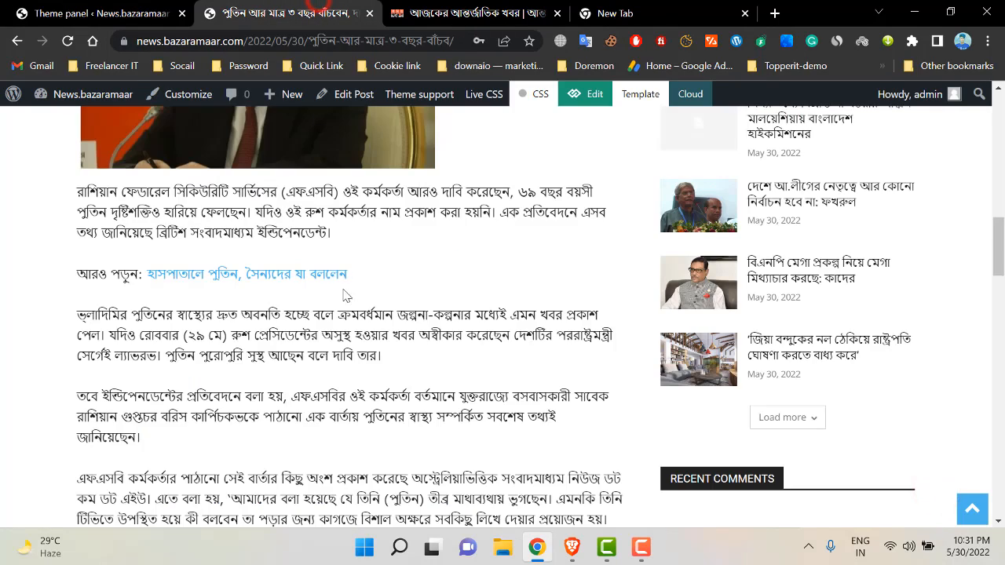
pyautogui.scroll(-4, 345, 293)
pyautogui.click(99, 5)
pyautogui.scroll(-3, 534, 337)
pyautogui.scroll(8, 533, 379)
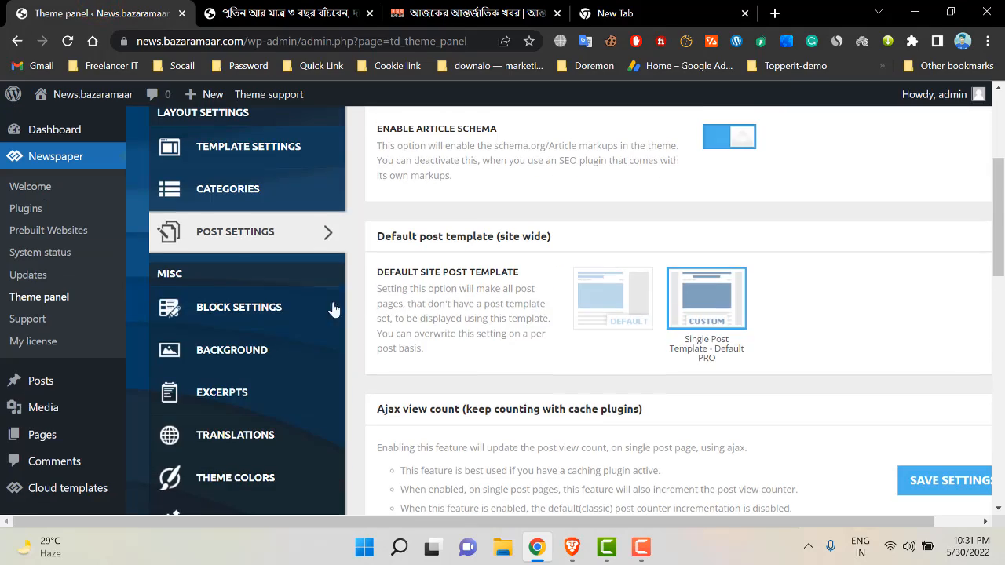
# - Open Block Settings and check the Block Header grid against the site's home page
pyautogui.click(220, 308)
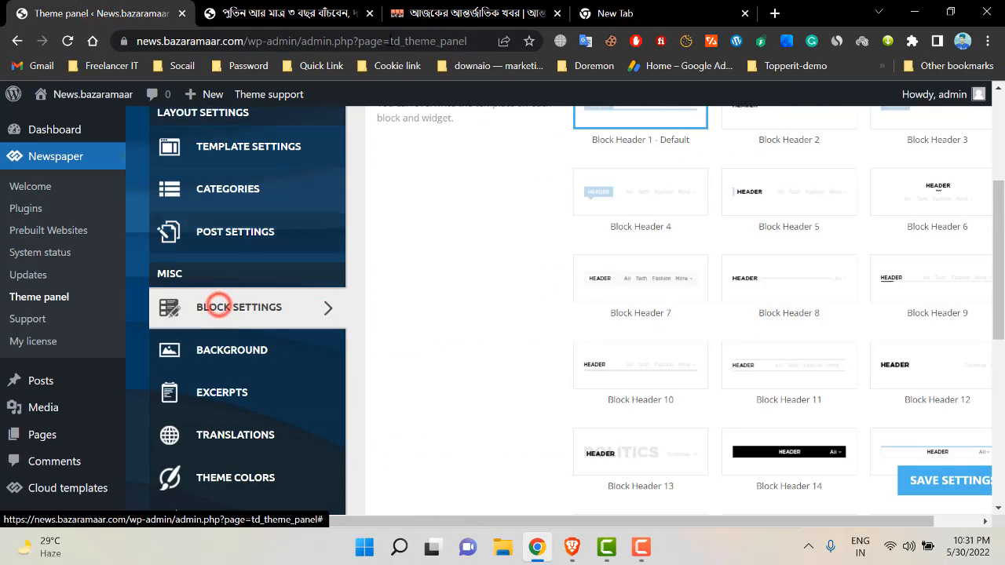
pyautogui.hotkey('ctrl', 'Tab')
pyautogui.scroll(4, 217, 307)
pyautogui.scroll(7, 371, 336)
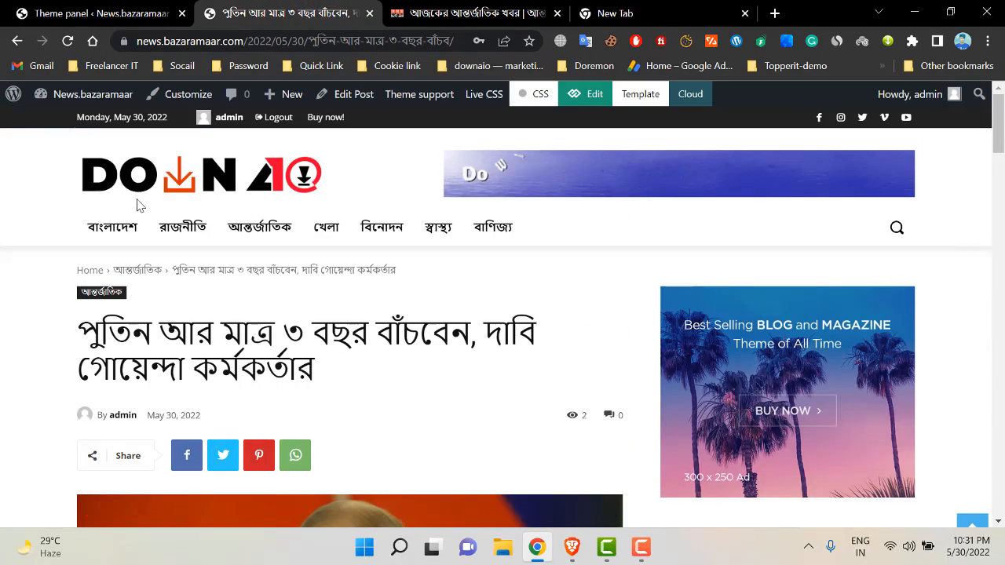
pyautogui.click(168, 185)
pyautogui.click(155, 9)
pyautogui.scroll(1, 805, 353)
pyautogui.scroll(3, 785, 356)
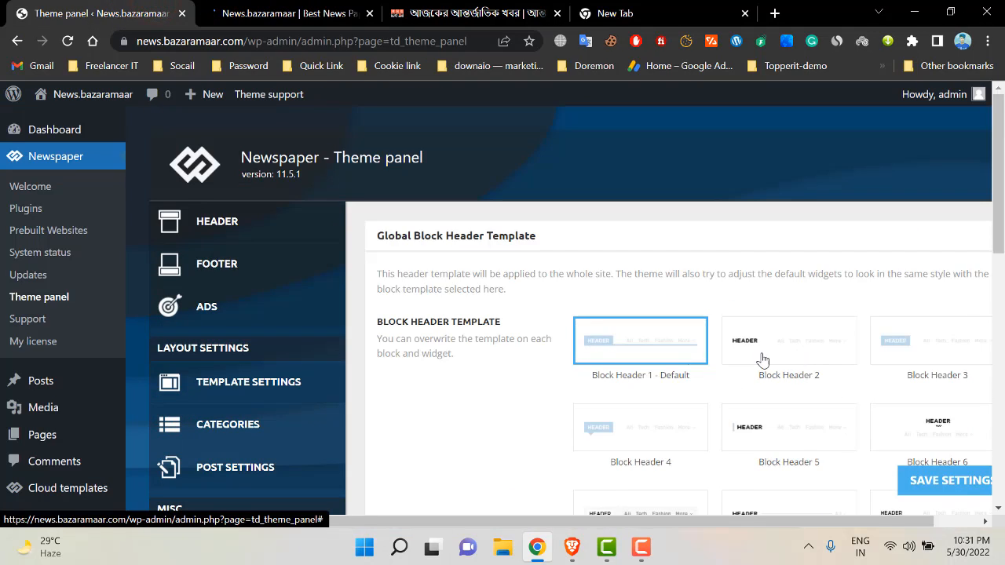
pyautogui.scroll(-4, 612, 338)
pyautogui.scroll(-4, 680, 341)
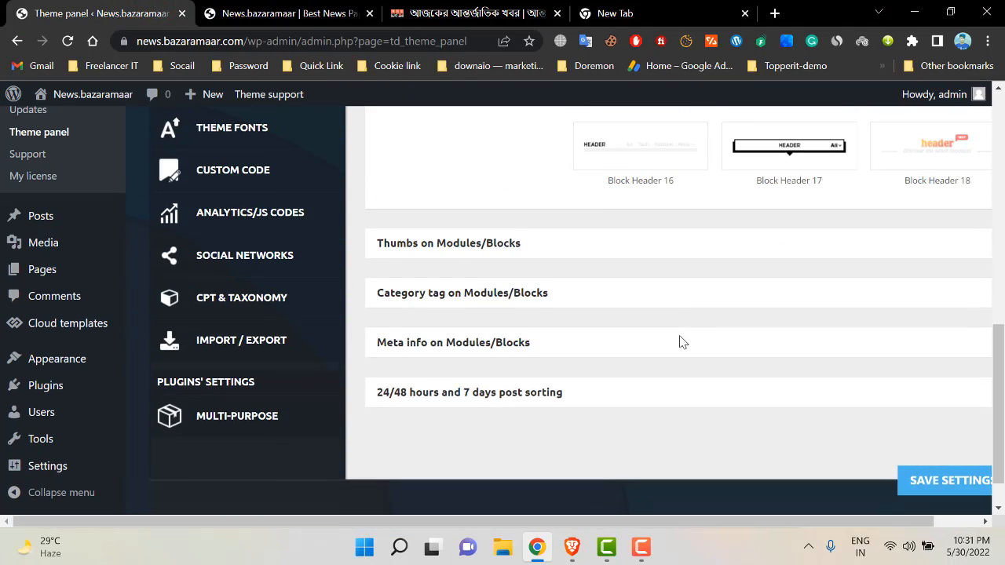
pyautogui.scroll(6, 686, 366)
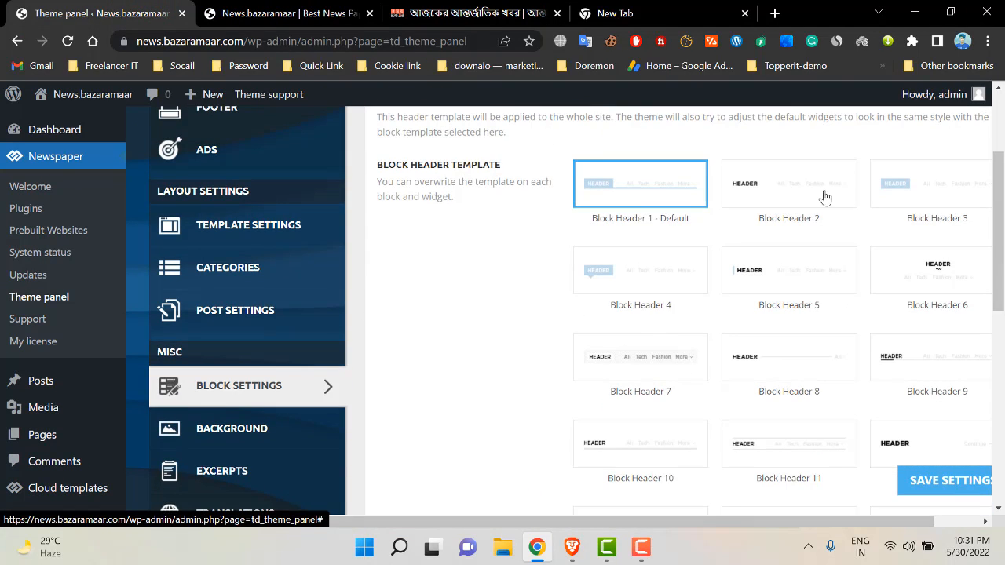
# - Review the block header templates against the live home page, leaving Block Header 1 - Default selected
pyautogui.click(286, 14)
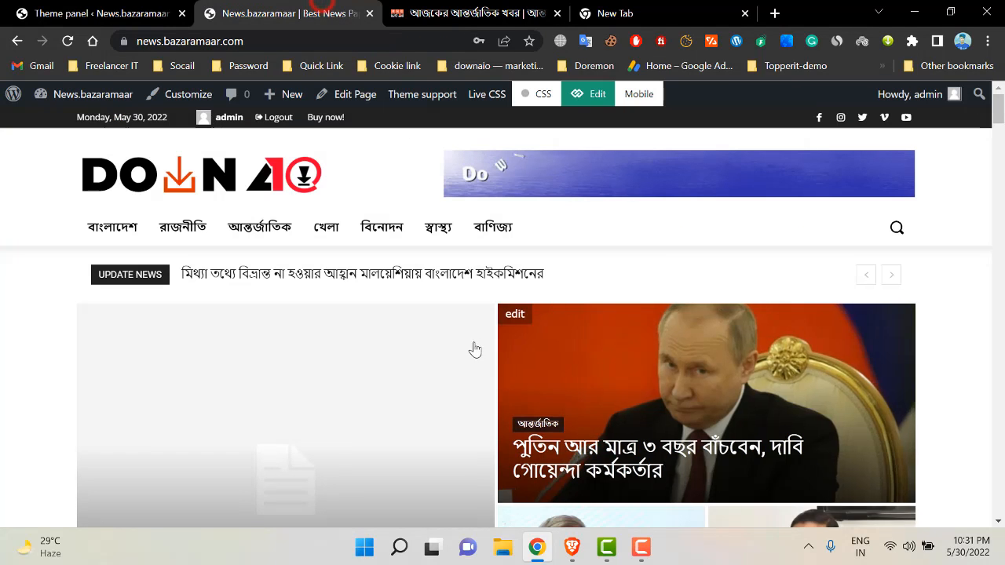
pyautogui.click(128, 13)
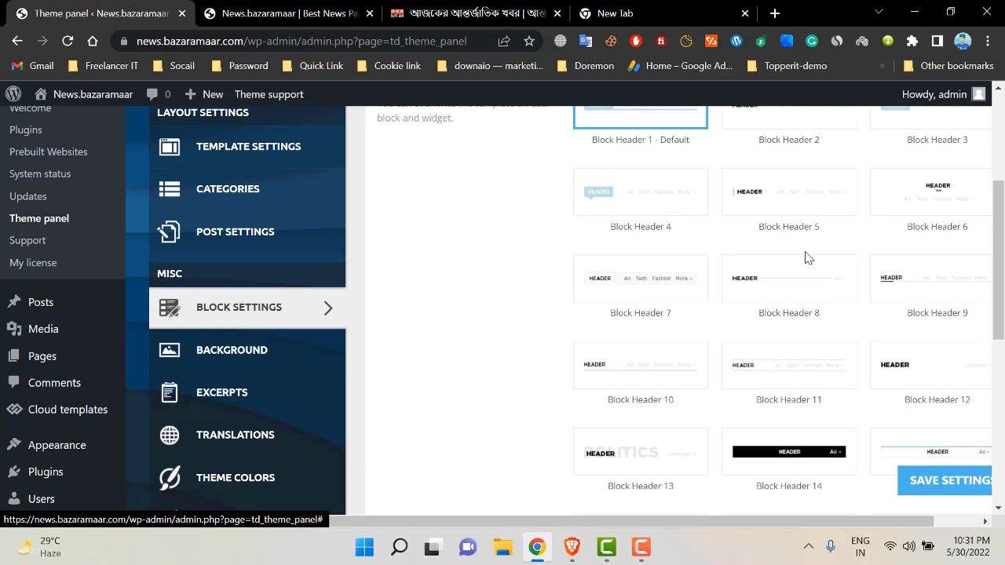
pyautogui.scroll(-2, 760, 295)
pyautogui.moveTo(997, 327); pyautogui.dragTo(1004, 402)
pyautogui.scroll(3, 790, 315)
pyautogui.scroll(-1, 792, 305)
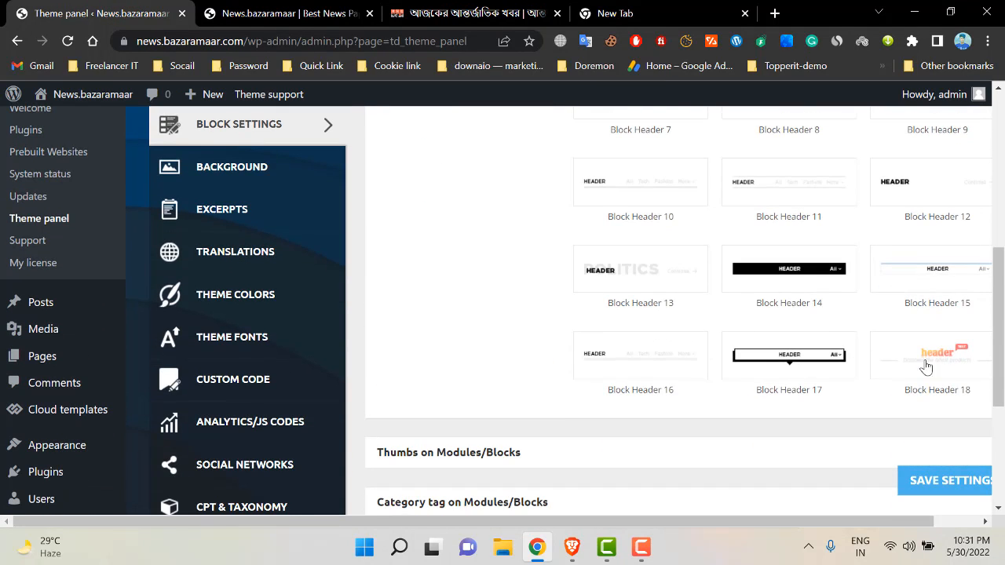
pyautogui.scroll(4, 950, 399)
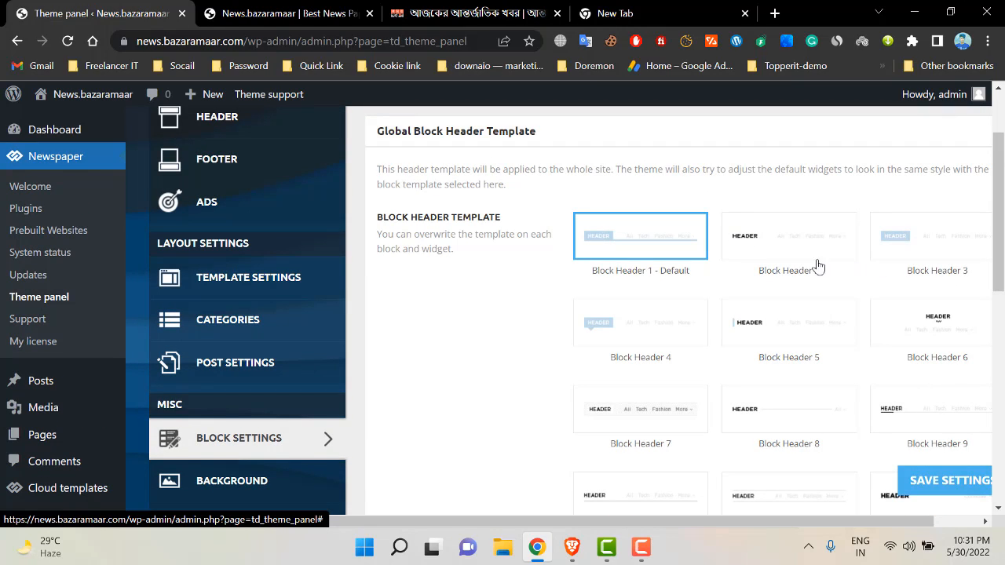
pyautogui.scroll(-2, 730, 256)
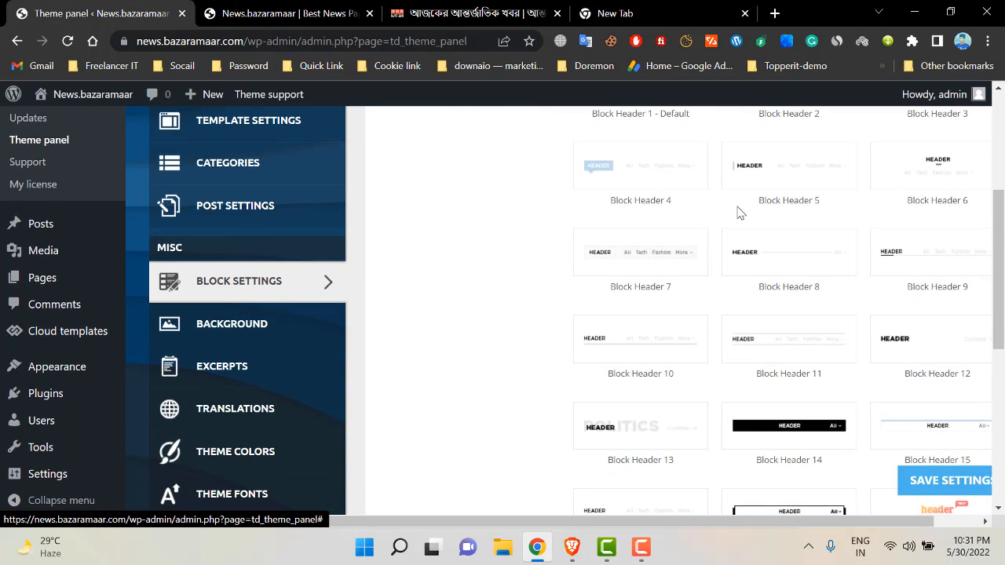
# - Expand the Meta info on Modules/Blocks options and save the block settings
pyautogui.click(279, 13)
pyautogui.click(157, 14)
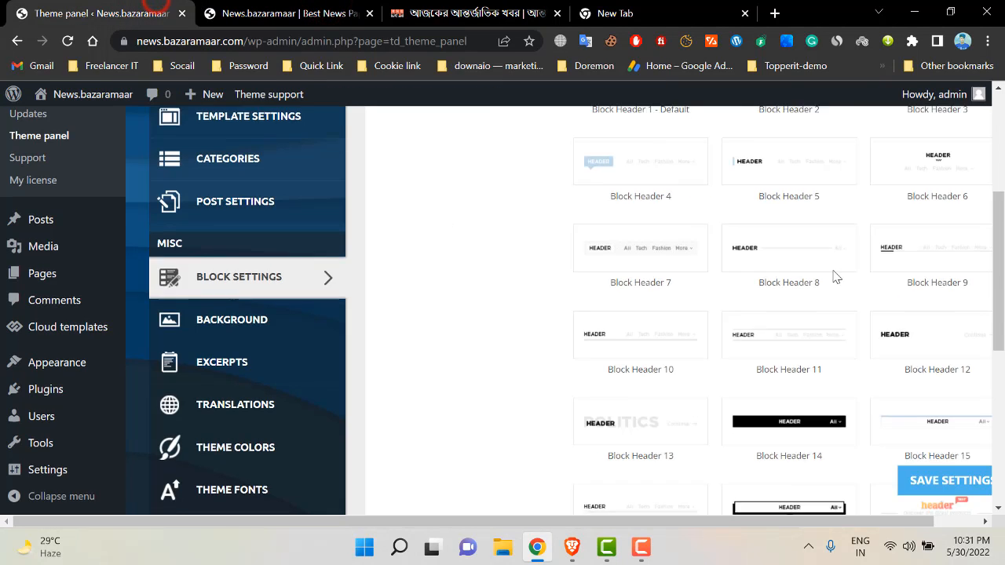
pyautogui.scroll(-5, 836, 276)
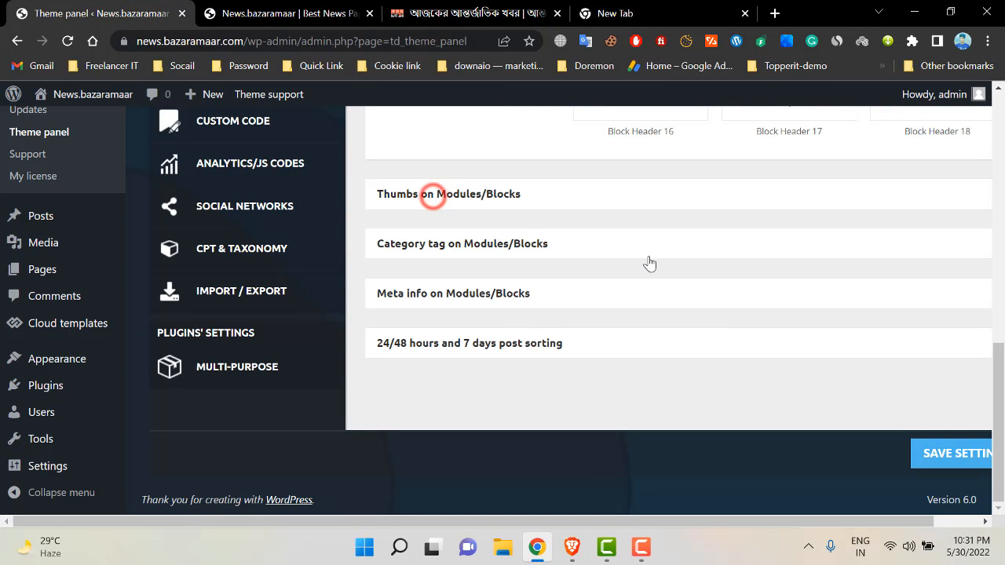
pyautogui.scroll(-9, 539, 316)
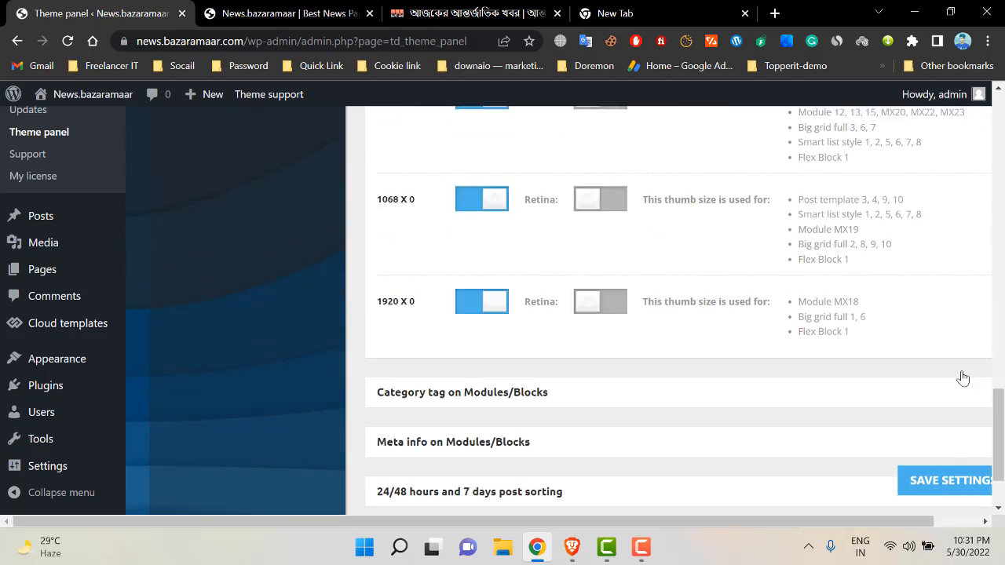
pyautogui.scroll(-1, 963, 379)
pyautogui.click(427, 367)
pyautogui.scroll(-4, 628, 358)
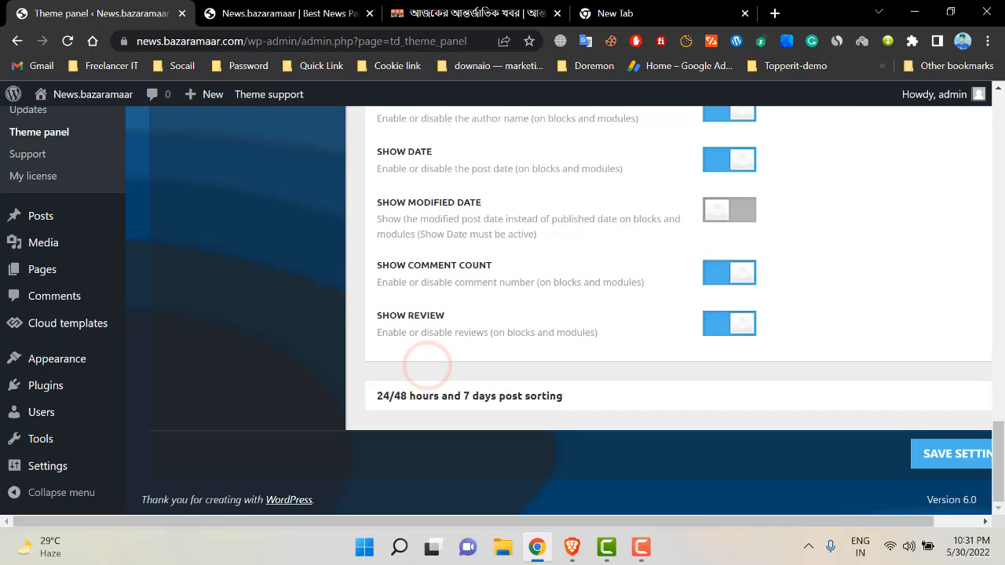
pyautogui.moveTo(1001, 493)
pyautogui.mouseDown()
pyautogui.moveTo(1001, 467)
pyautogui.moveTo(1000, 502)
pyautogui.mouseUp()
pyautogui.click(946, 463)
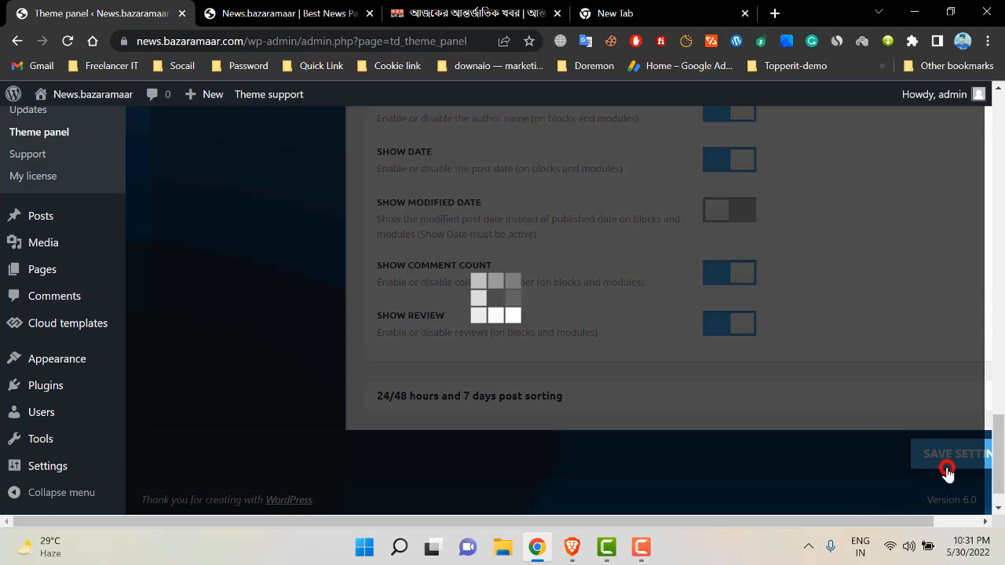
pyautogui.scroll(5, 312, 259)
pyautogui.scroll(15, 306, 261)
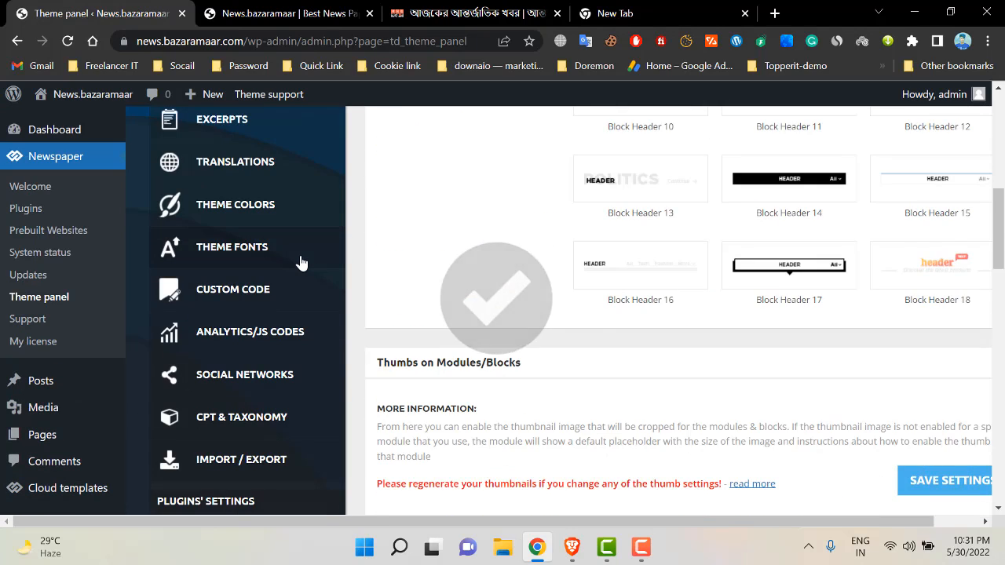
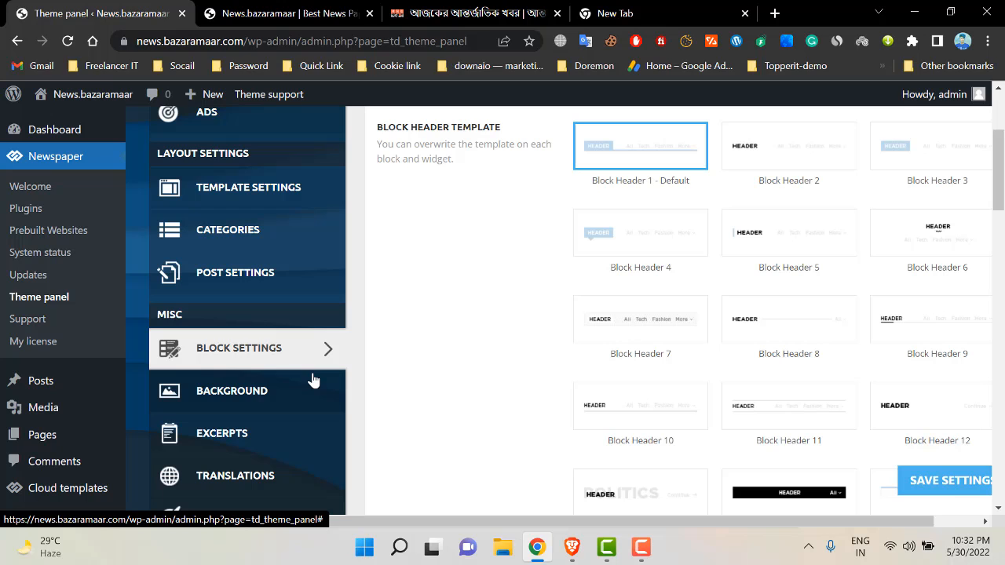
# - Go to the BACKGROUND page under MISC in the Newspaper theme panel sidebar
pyautogui.scroll(-2, 401, 512)
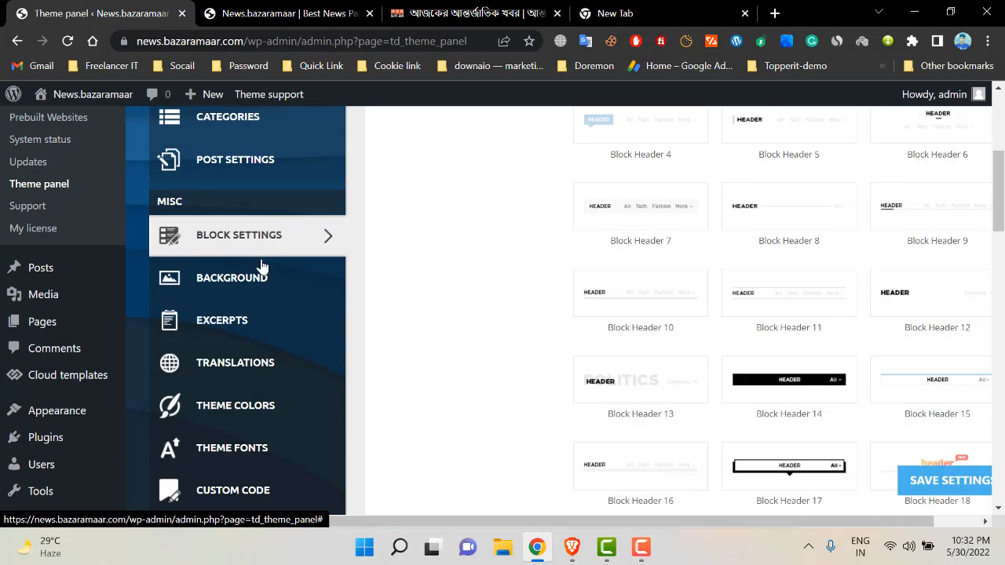
pyautogui.click(278, 290)
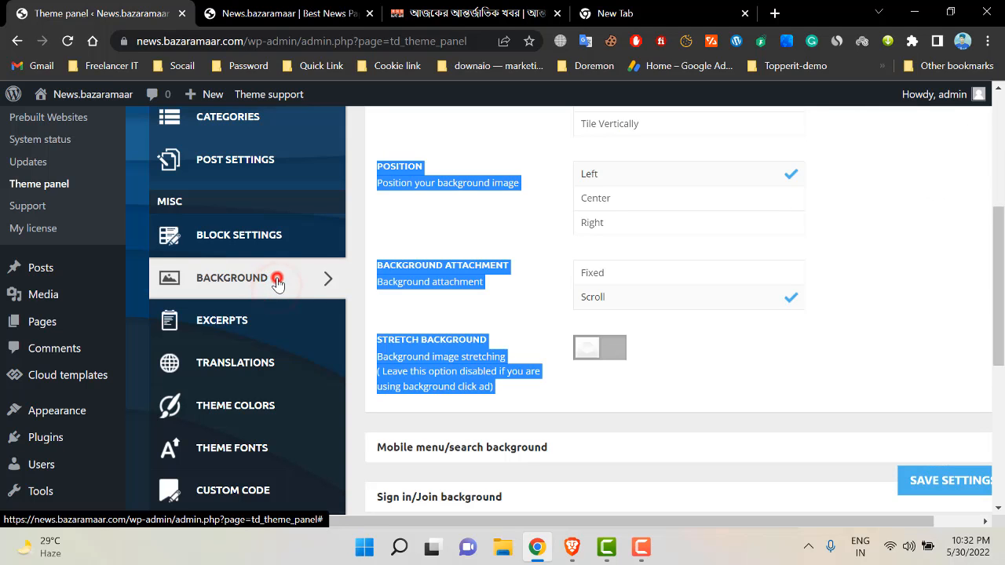
pyautogui.click(259, 291)
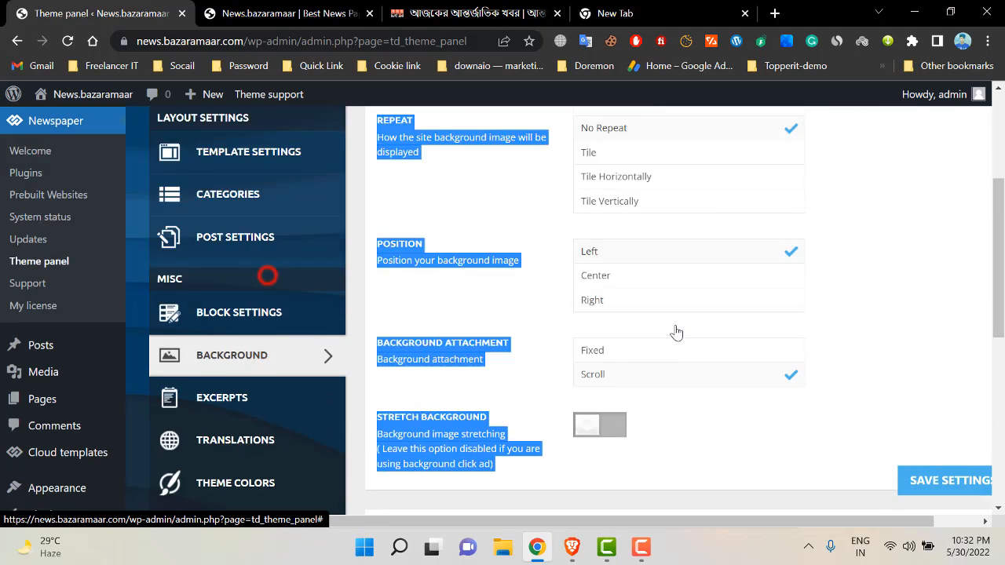
pyautogui.click(407, 276)
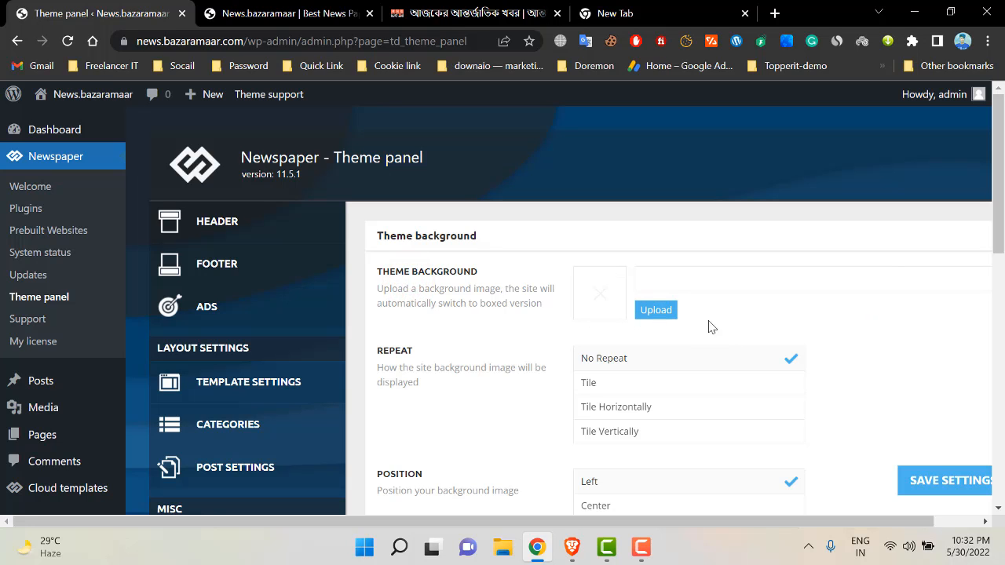
pyautogui.click(290, 14)
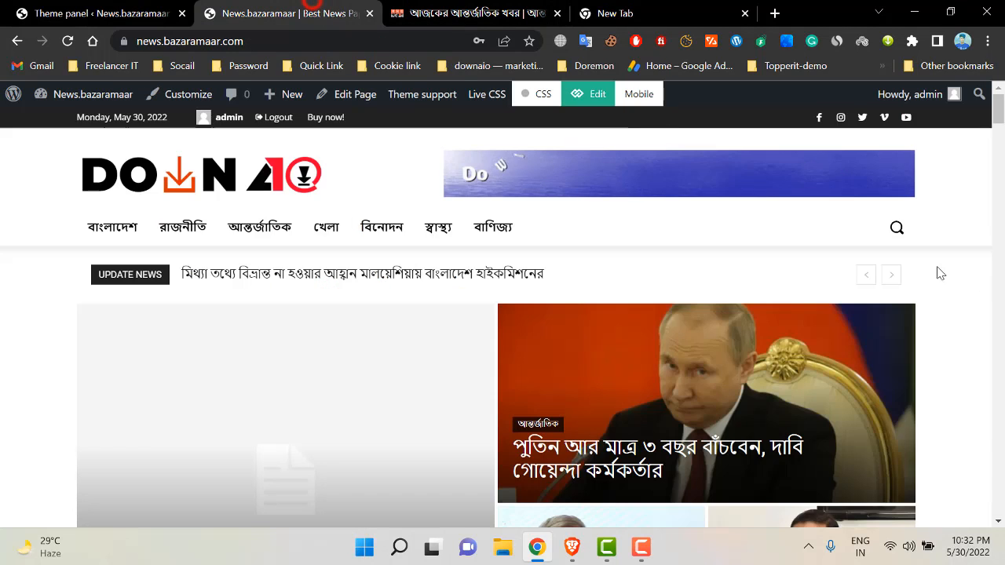
pyautogui.scroll(-10, 937, 274)
pyautogui.scroll(-3, 505, 311)
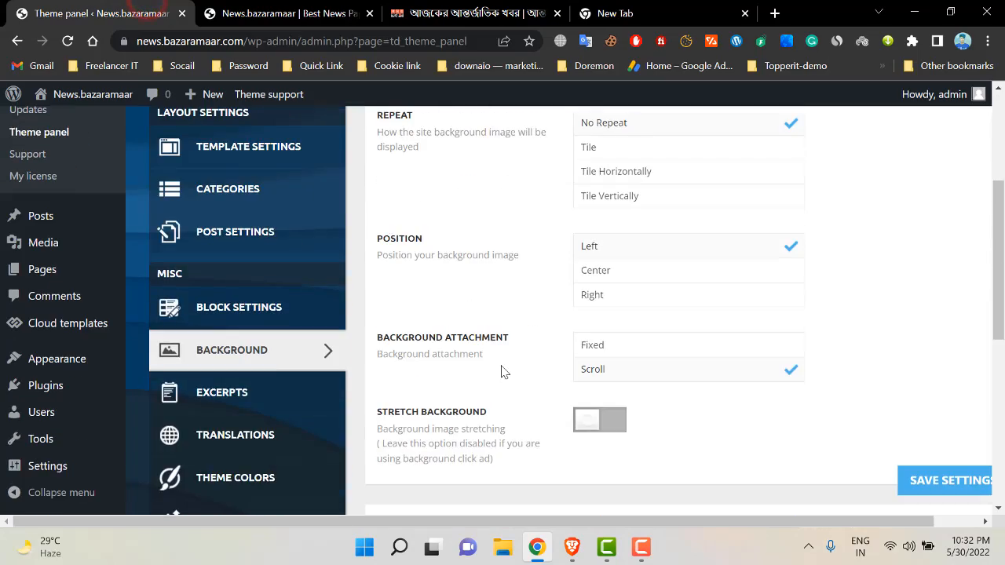
pyautogui.click(282, 13)
pyautogui.scroll(-20, 999, 496)
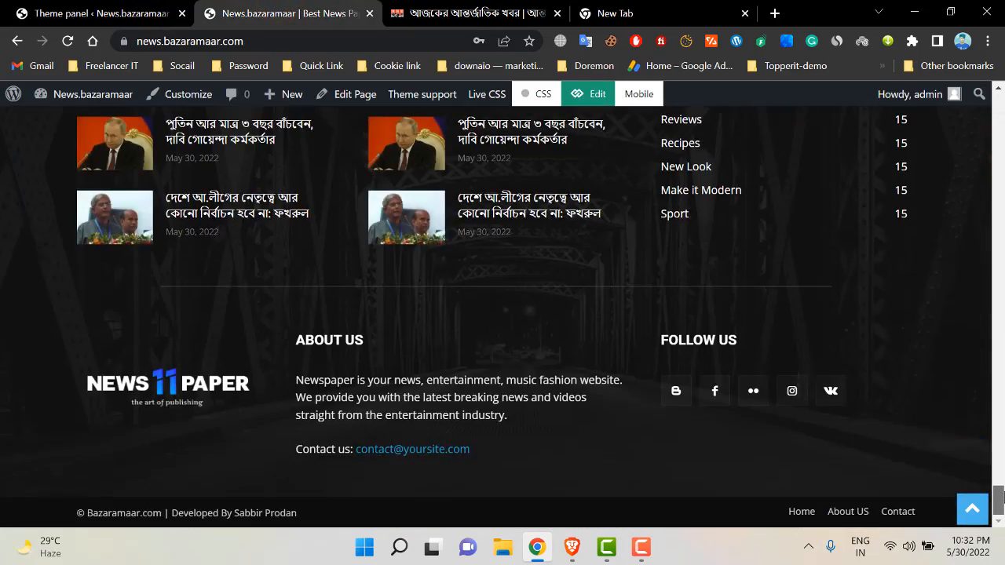
pyautogui.moveTo(1004, 496); pyautogui.dragTo(453, 100)
pyautogui.click(109, 13)
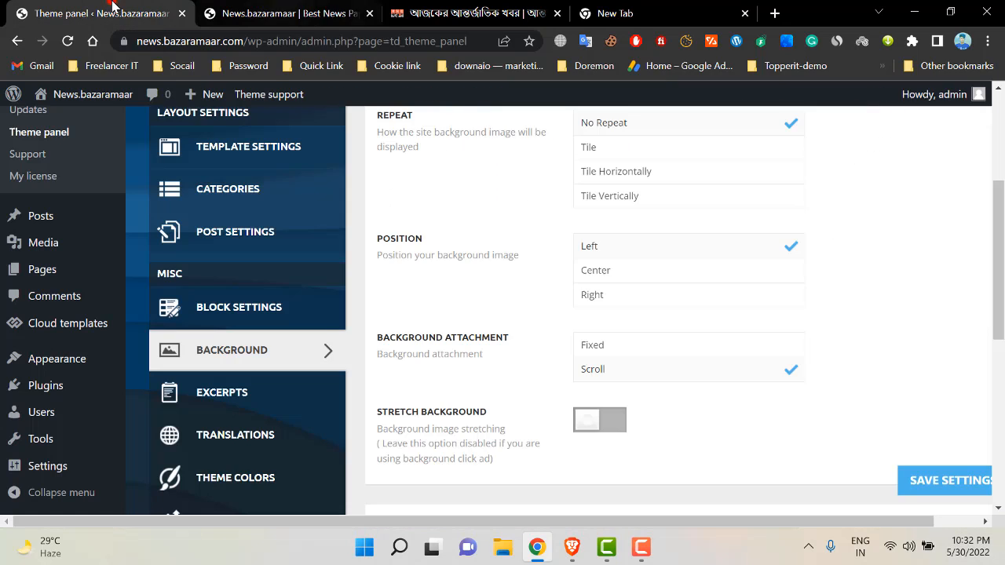
pyautogui.scroll(-4, 487, 383)
pyautogui.scroll(1, 502, 369)
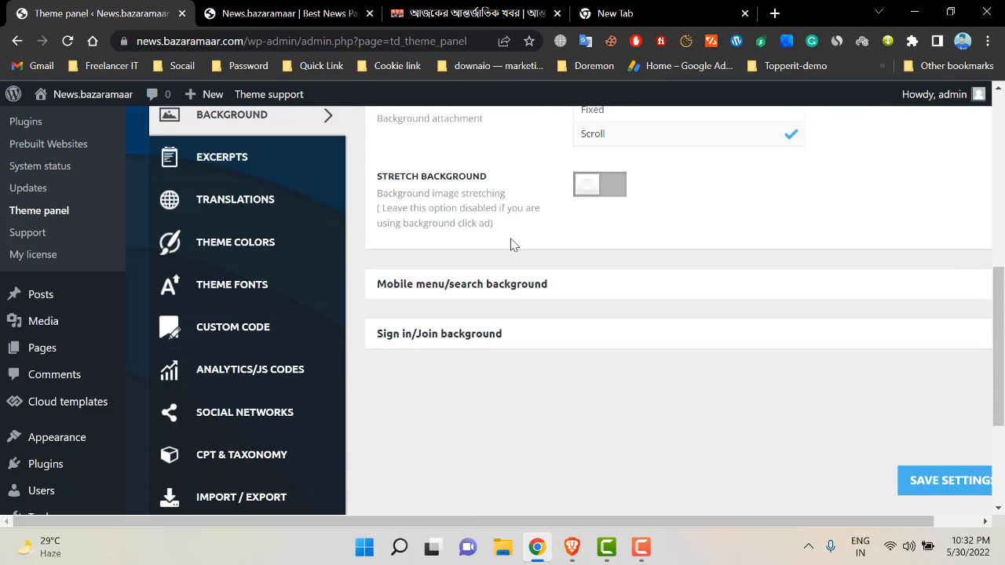
# - Remove the Mobile menu/search background image and save the theme settings
pyautogui.click(456, 289)
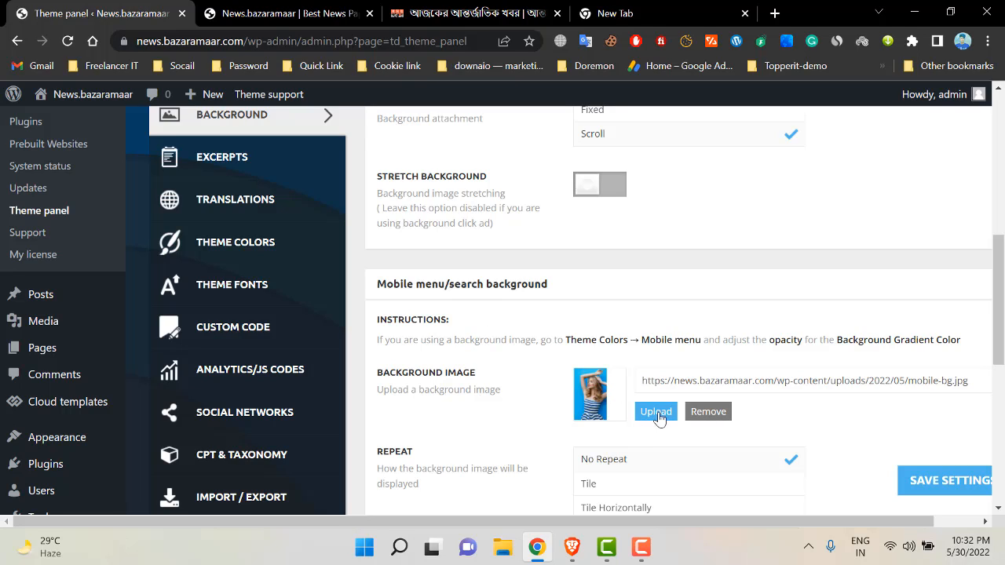
pyautogui.click(707, 413)
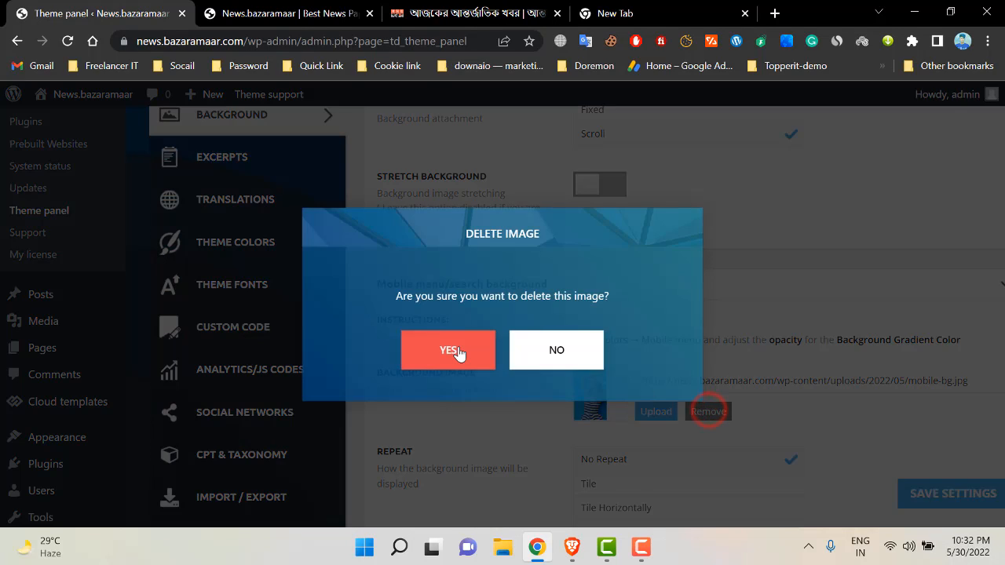
pyautogui.click(458, 352)
pyautogui.scroll(-2, 811, 373)
pyautogui.click(919, 479)
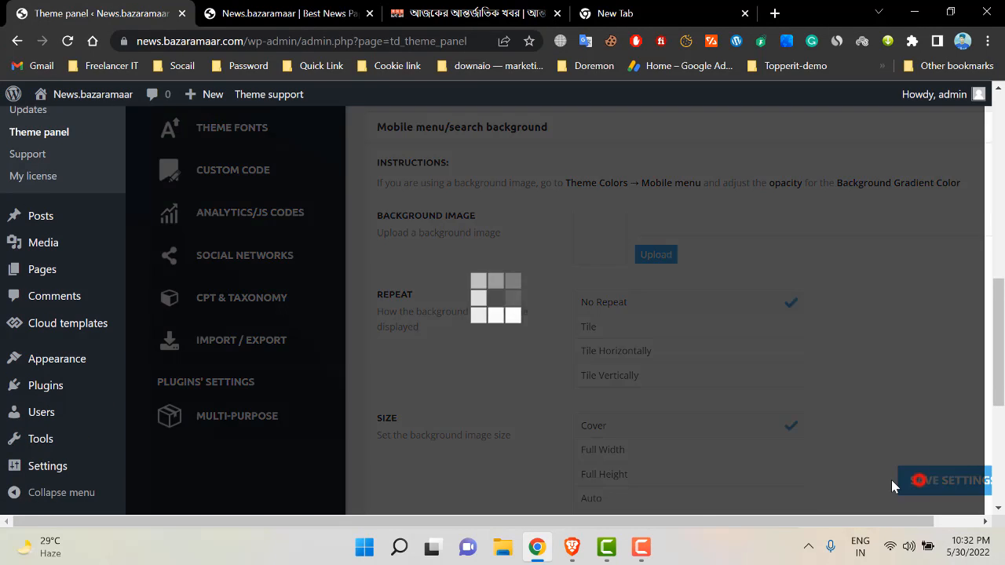
pyautogui.scroll(-1, 679, 462)
pyautogui.scroll(-3, 679, 462)
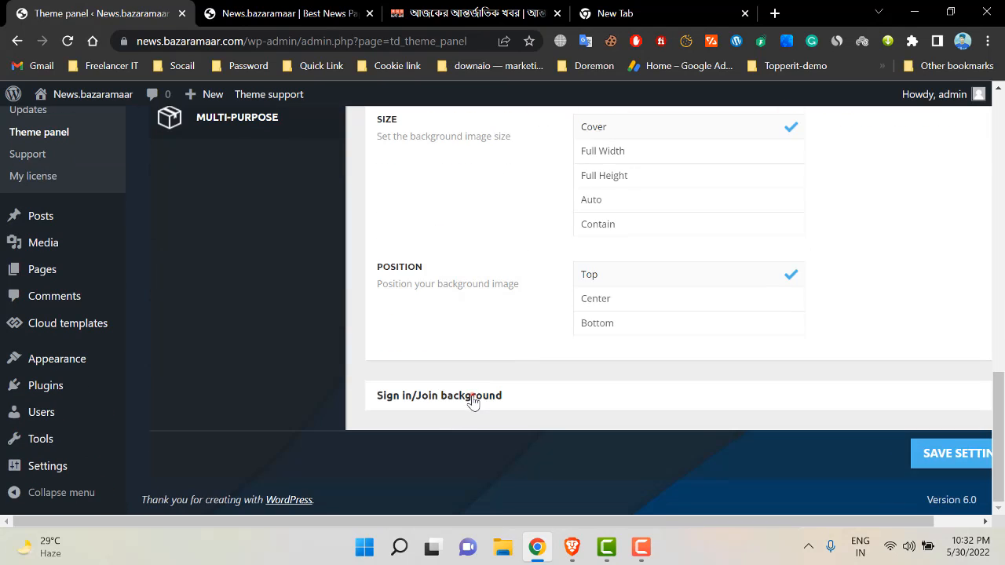
# - Expand the Sign in/Join background options showing login-mod.jpg
pyautogui.click(471, 395)
pyautogui.scroll(-3, 537, 384)
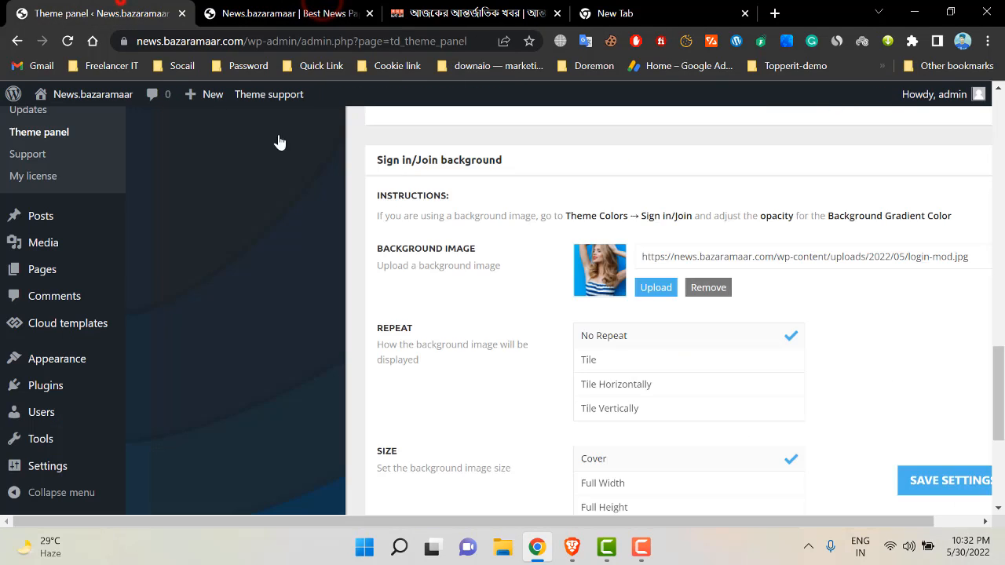
pyautogui.scroll(-1, 563, 383)
pyautogui.scroll(-4, 562, 383)
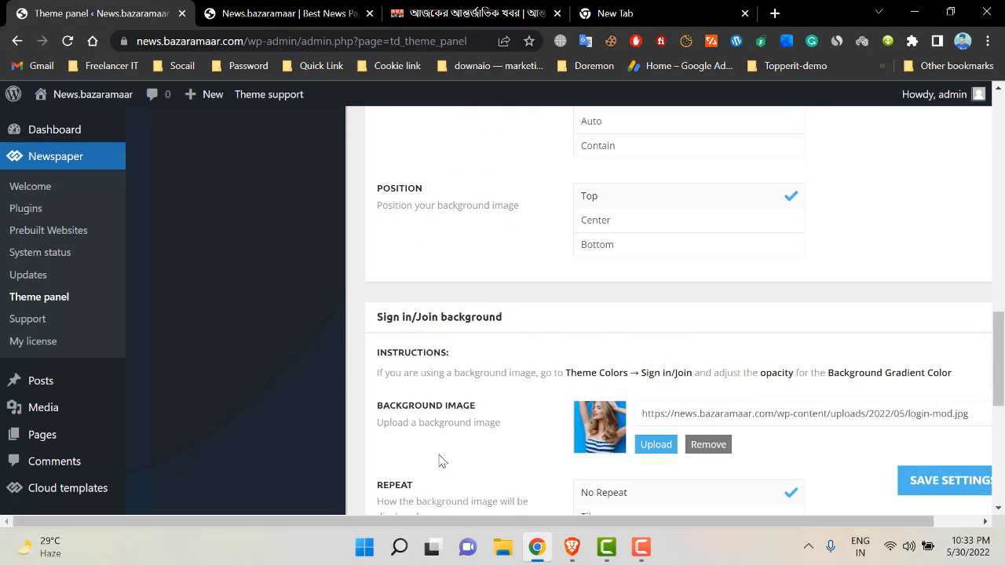
# - Keep the Sign in/Join background image login-mod.jpg by cancelling its removal, then save settings
pyautogui.scroll(-2, 384, 260)
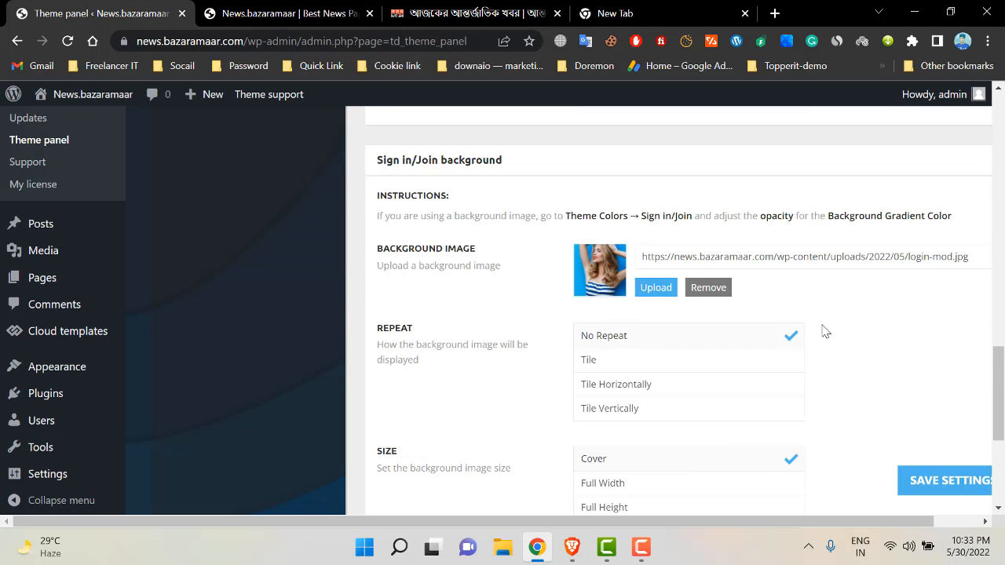
pyautogui.tripleClick(695, 256)
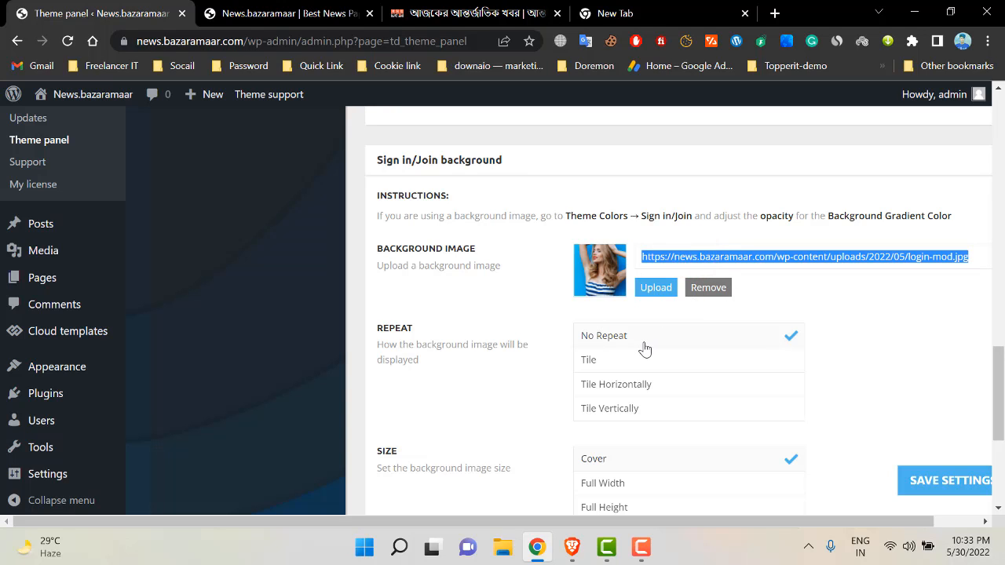
pyautogui.scroll(-3, 721, 314)
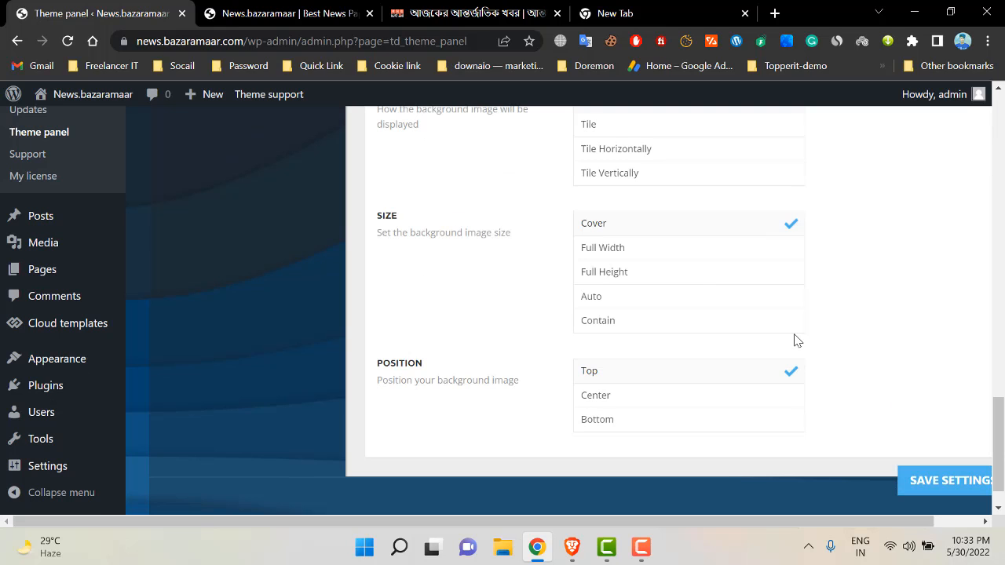
pyautogui.scroll(-3, 787, 343)
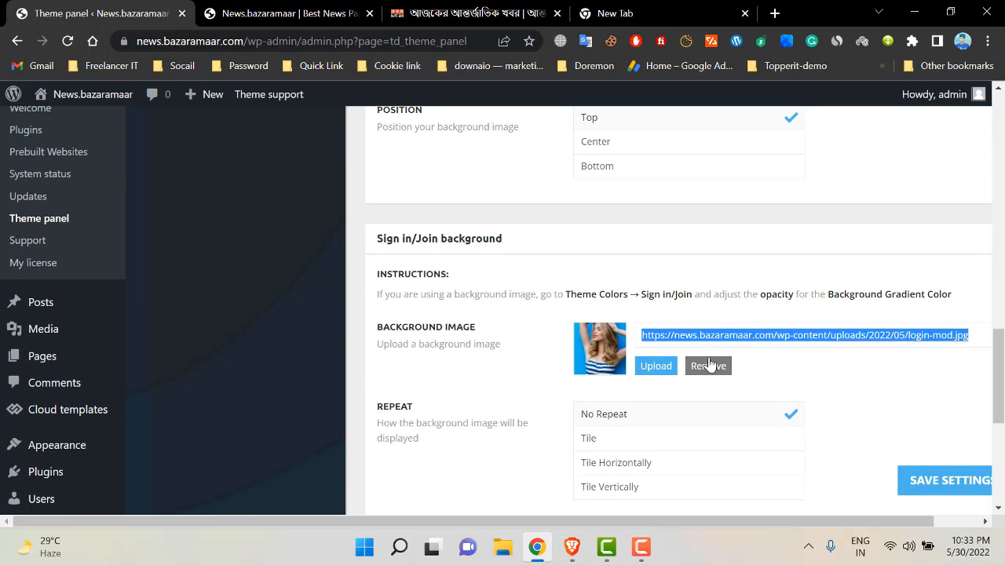
pyautogui.click(709, 365)
pyautogui.click(559, 359)
pyautogui.click(934, 479)
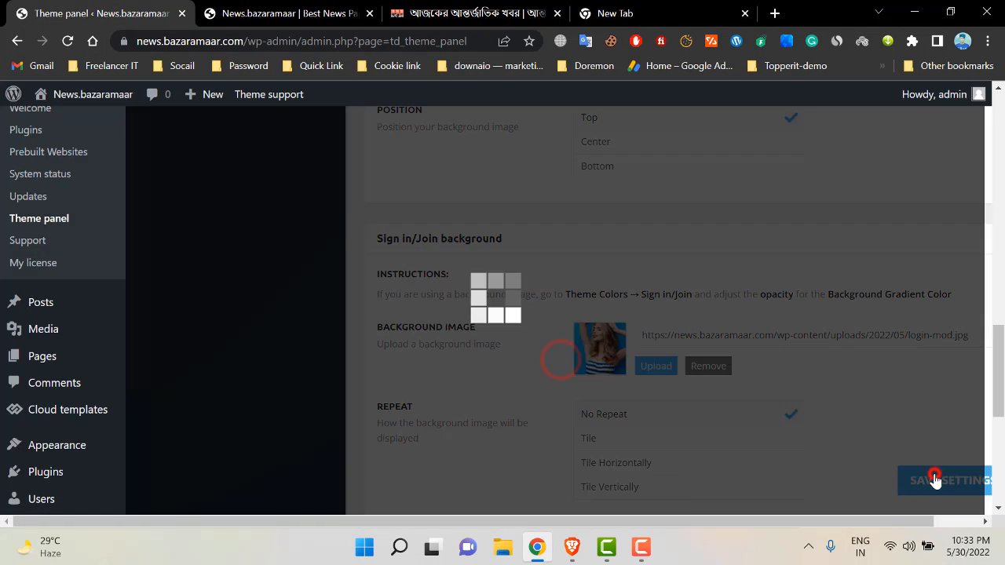
# - Go to the TRANSLATIONS page in the theme panel sidebar
pyautogui.scroll(3, 646, 366)
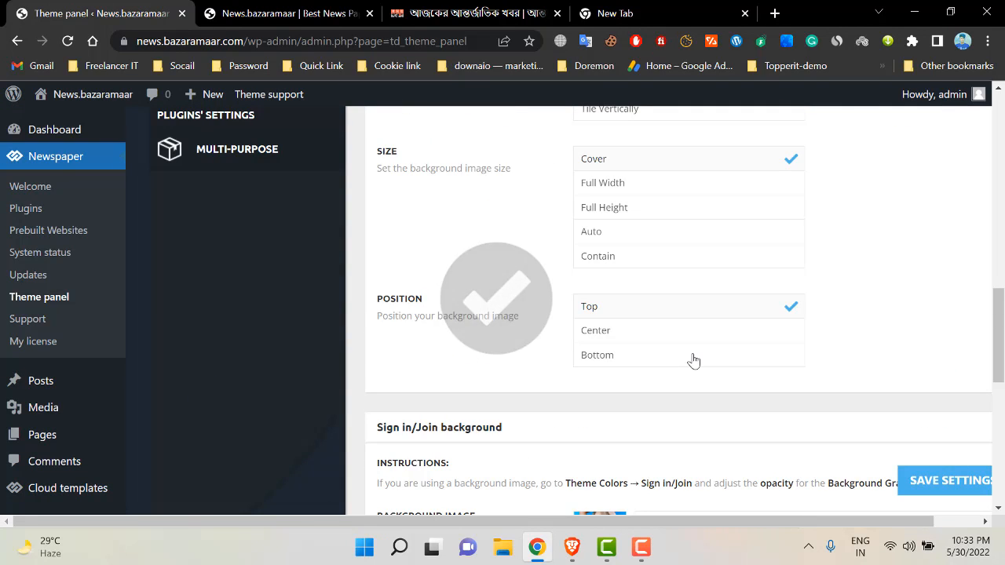
pyautogui.scroll(-1, 693, 360)
pyautogui.scroll(6, 381, 314)
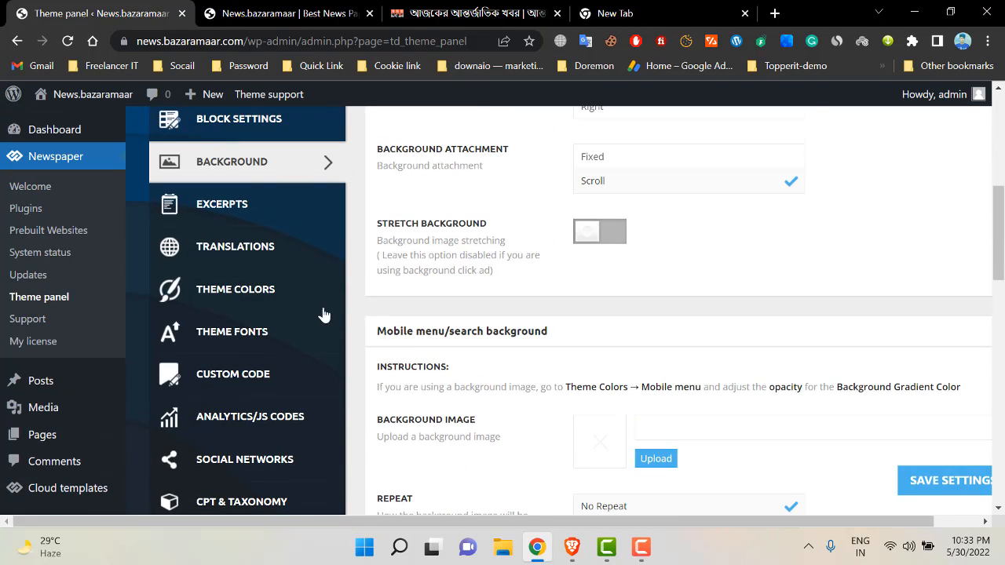
pyautogui.click(269, 255)
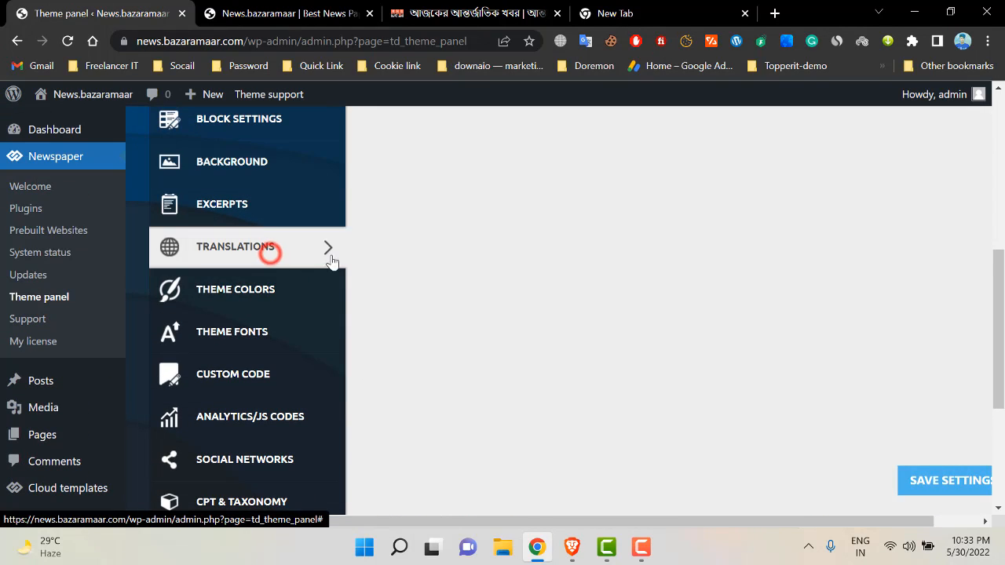
# - Expand the Load an available translation section and the list of translatable phrases
pyautogui.click(494, 202)
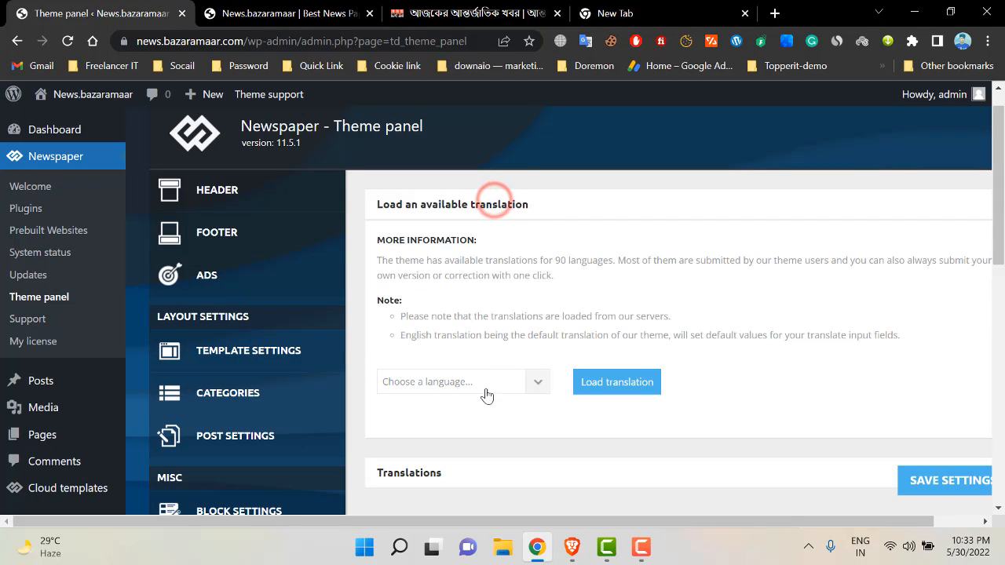
pyautogui.scroll(-1, 463, 392)
pyautogui.click(496, 400)
pyautogui.scroll(-3, 503, 377)
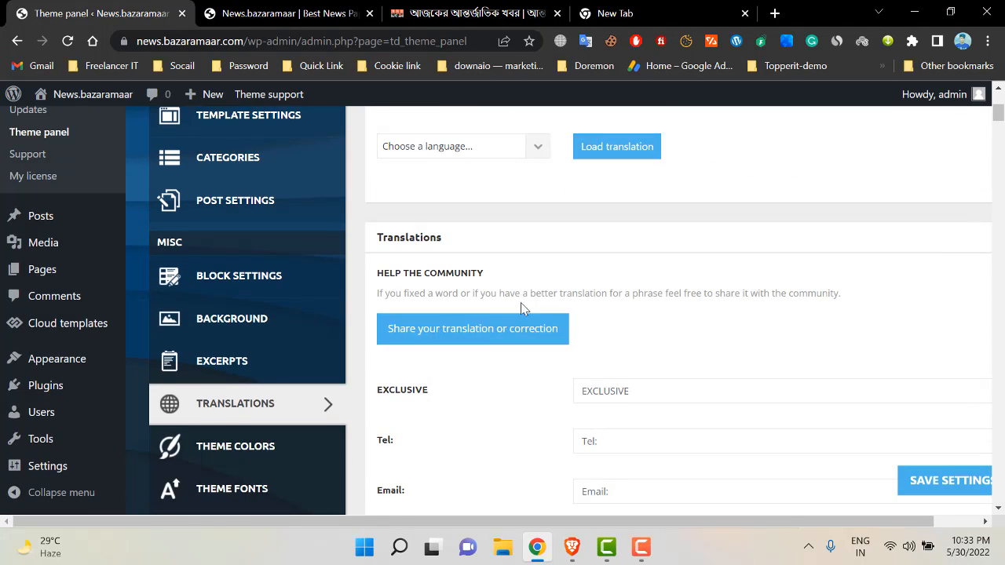
pyautogui.scroll(-9, 620, 317)
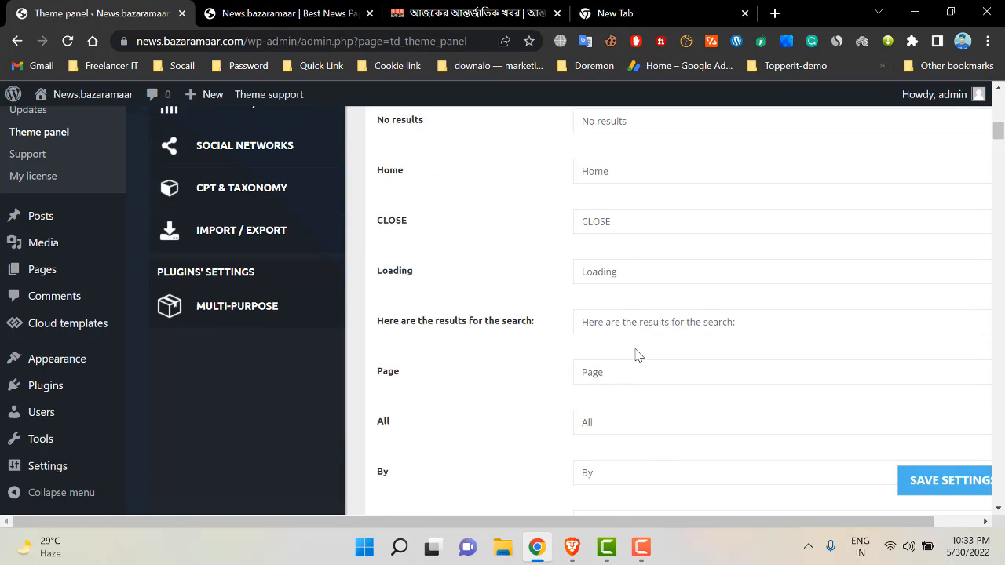
pyautogui.scroll(-7, 614, 306)
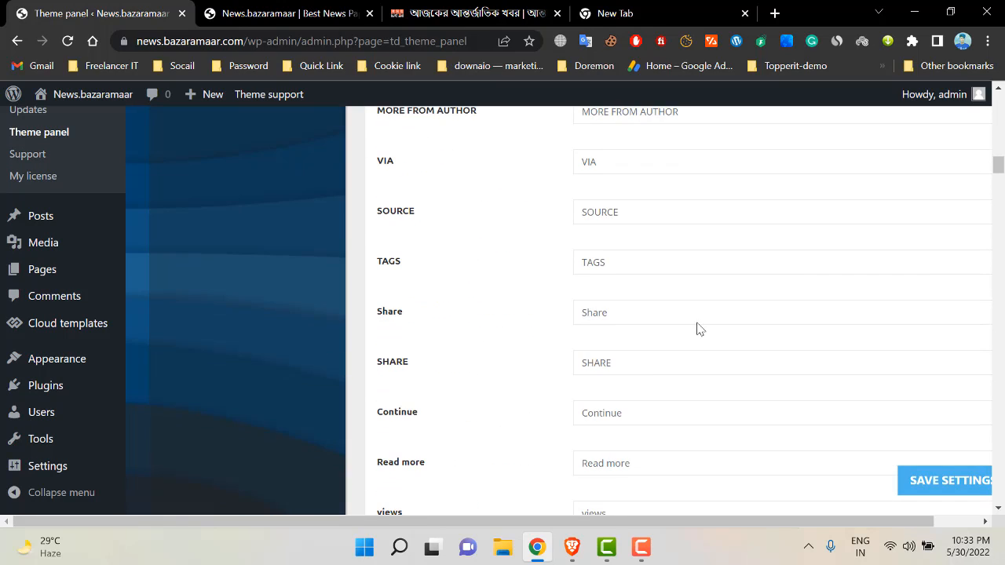
pyautogui.moveTo(1002, 183); pyautogui.dragTo(981, 157)
pyautogui.scroll(7, 476, 259)
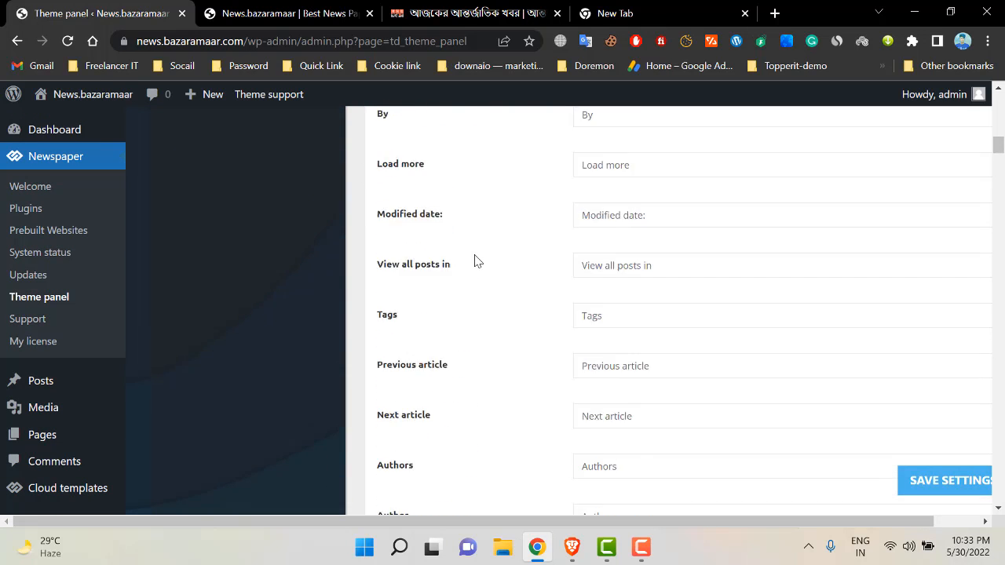
pyautogui.scroll(3, 476, 255)
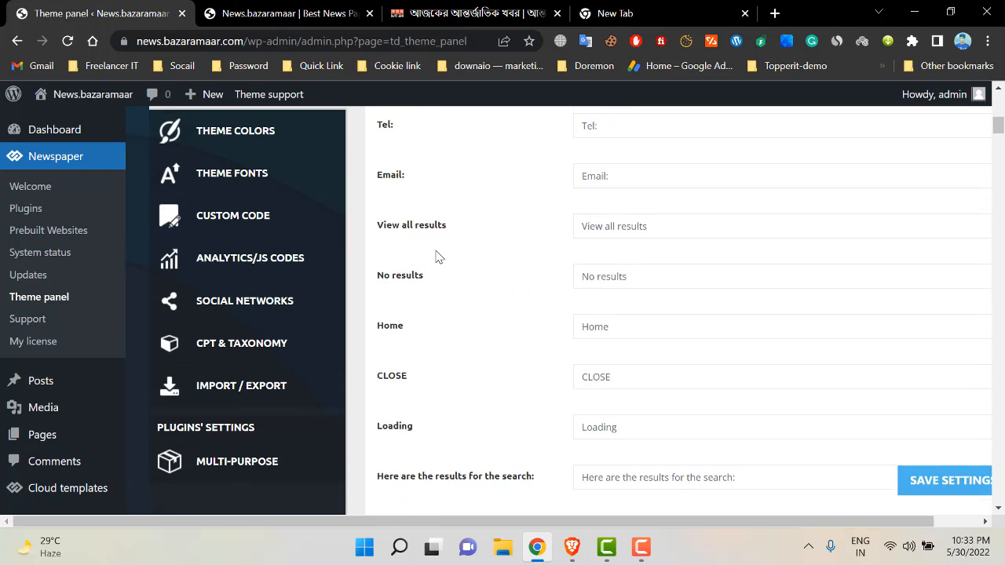
# - Look over the Email: and View all results translation fields, leaving their defaults
pyautogui.moveTo(372, 234); pyautogui.dragTo(463, 234)
pyautogui.click(603, 234)
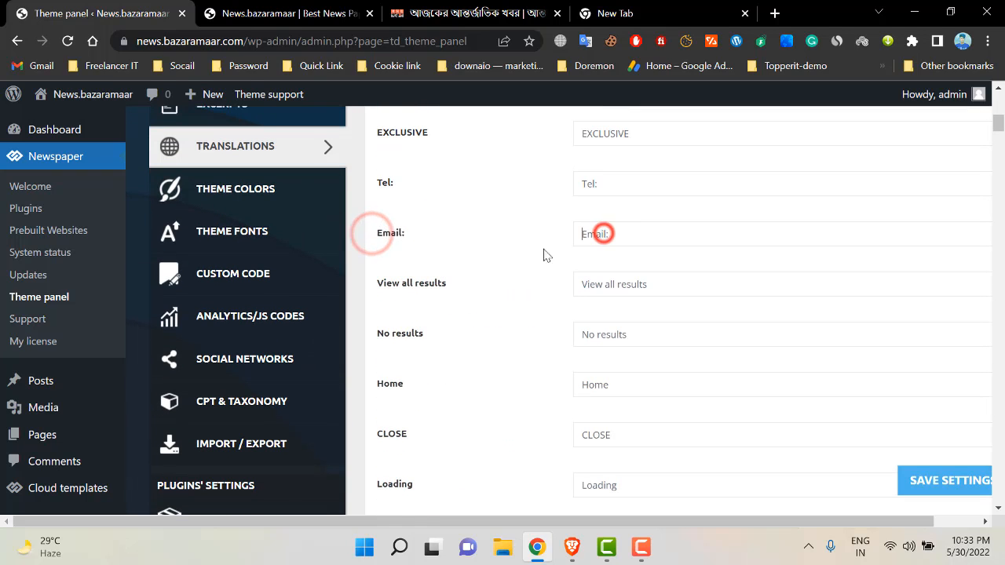
pyautogui.moveTo(377, 284); pyautogui.dragTo(446, 282)
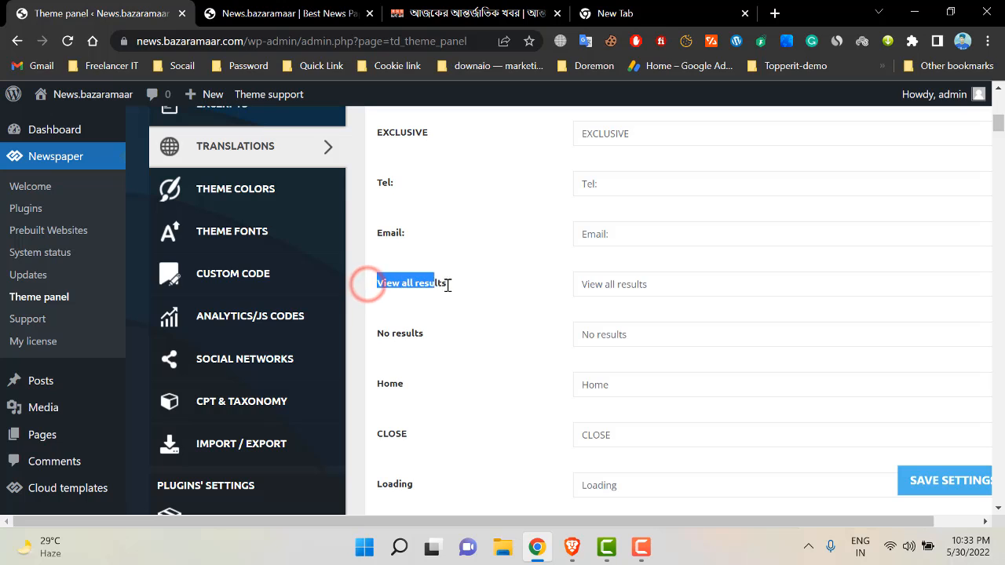
pyautogui.scroll(3, 639, 288)
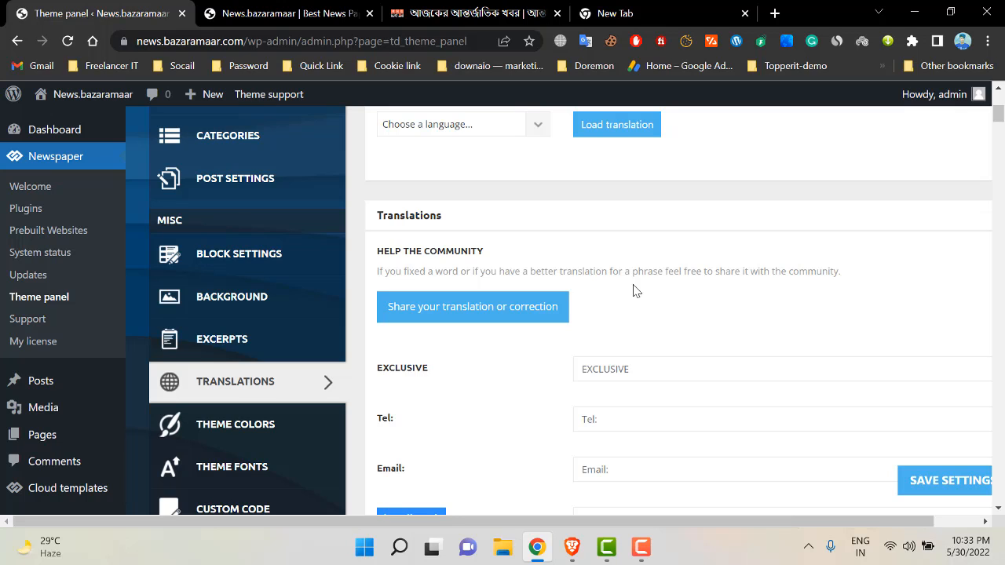
pyautogui.scroll(-2, 636, 291)
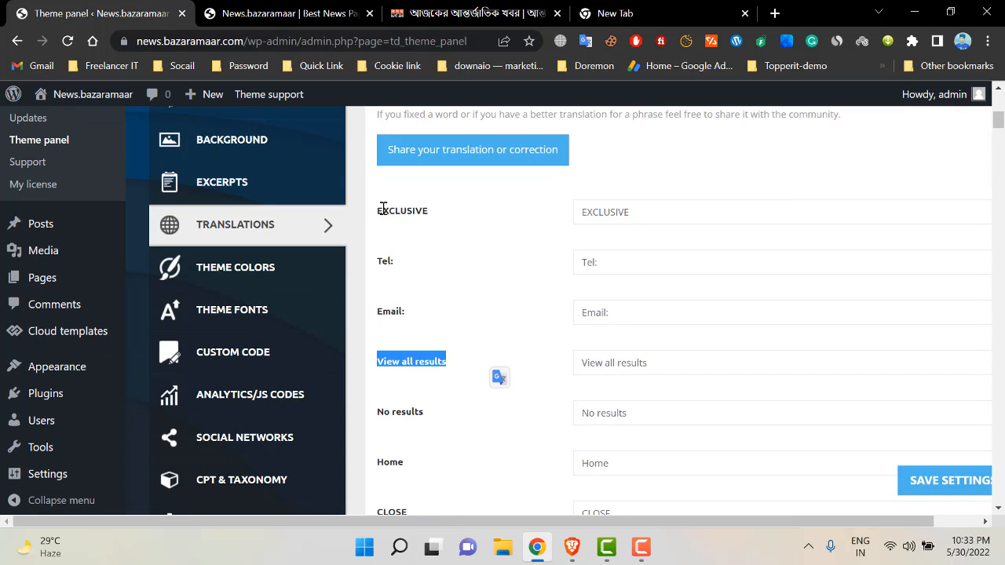
pyautogui.moveTo(374, 208); pyautogui.dragTo(442, 403)
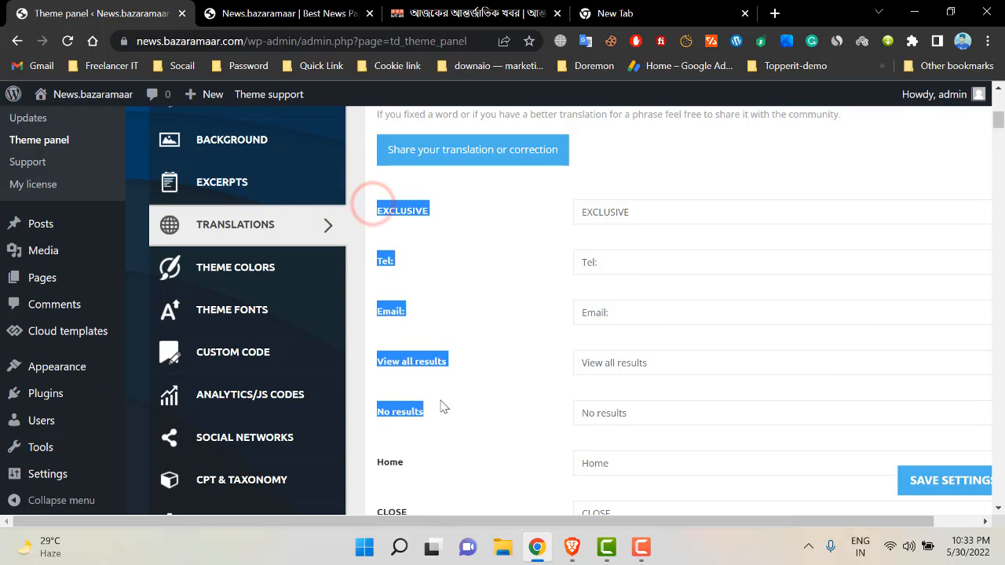
pyautogui.scroll(-7, 442, 395)
pyautogui.moveTo(1001, 143); pyautogui.dragTo(1001, 161)
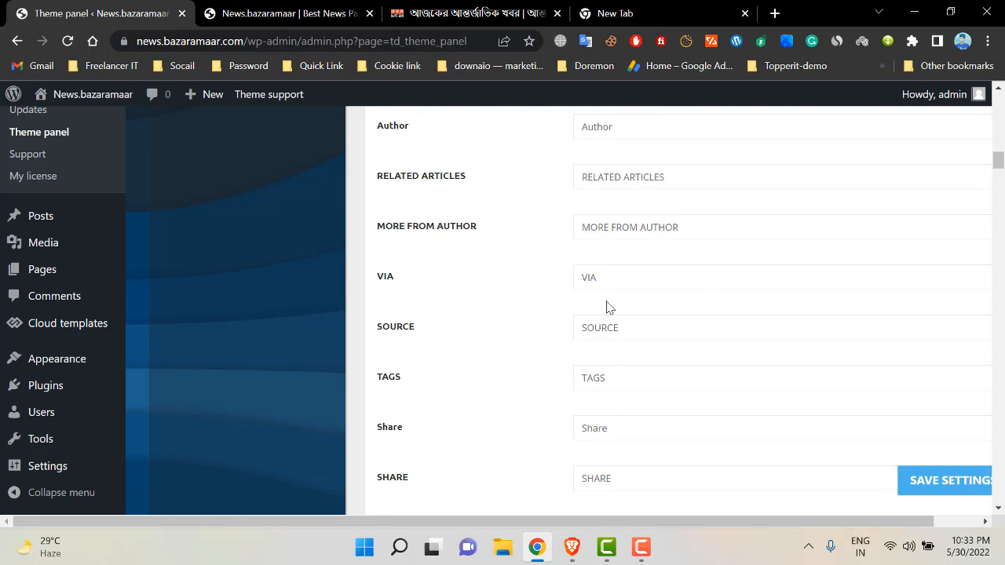
pyautogui.scroll(-3, 618, 334)
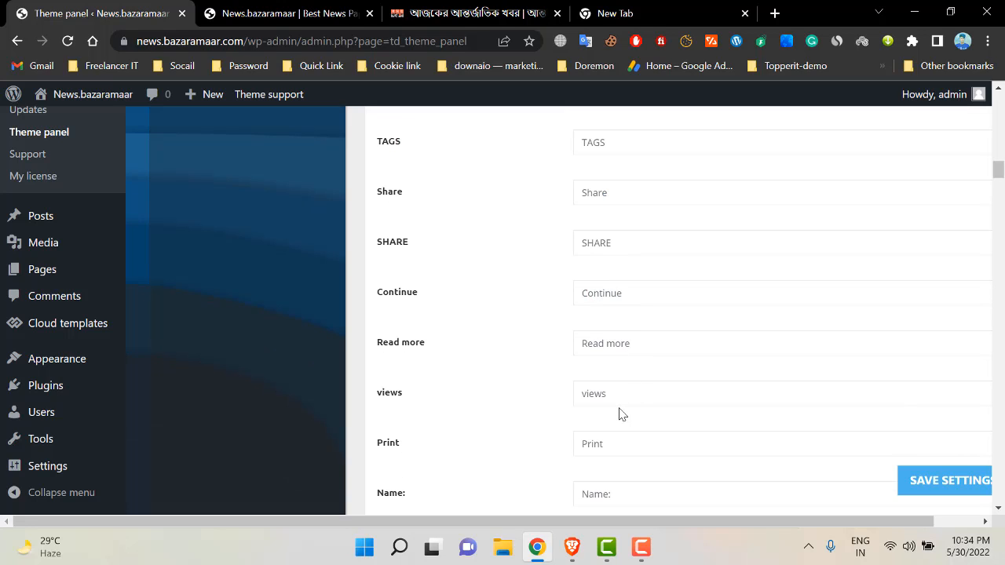
pyautogui.scroll(-2, 505, 417)
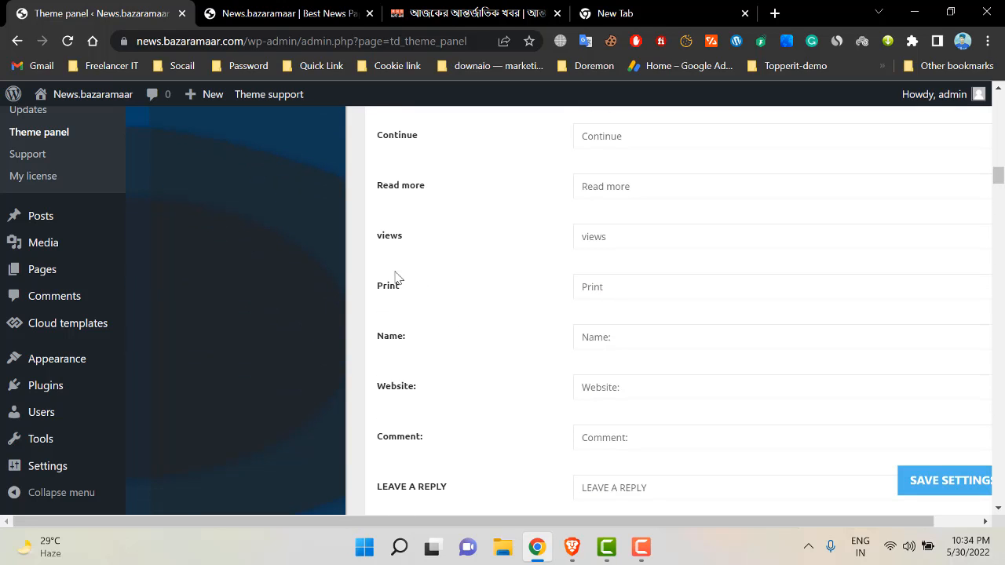
# - Check the views, Print, Comment: and Website: phrases, then save the translation settings
pyautogui.doubleClick(373, 235)
pyautogui.click(658, 240)
pyautogui.doubleClick(381, 286)
pyautogui.scroll(-2, 663, 275)
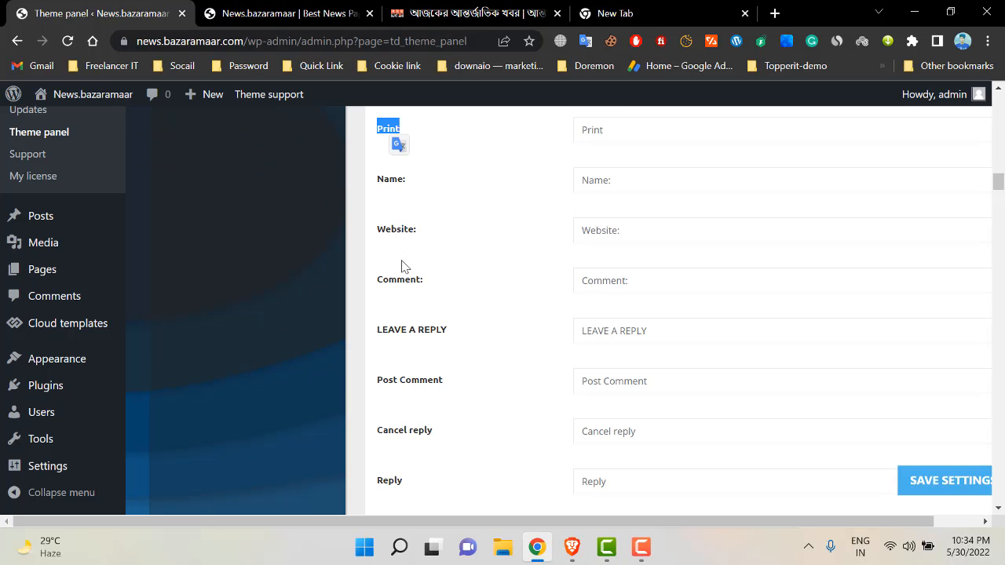
pyautogui.doubleClick(380, 280)
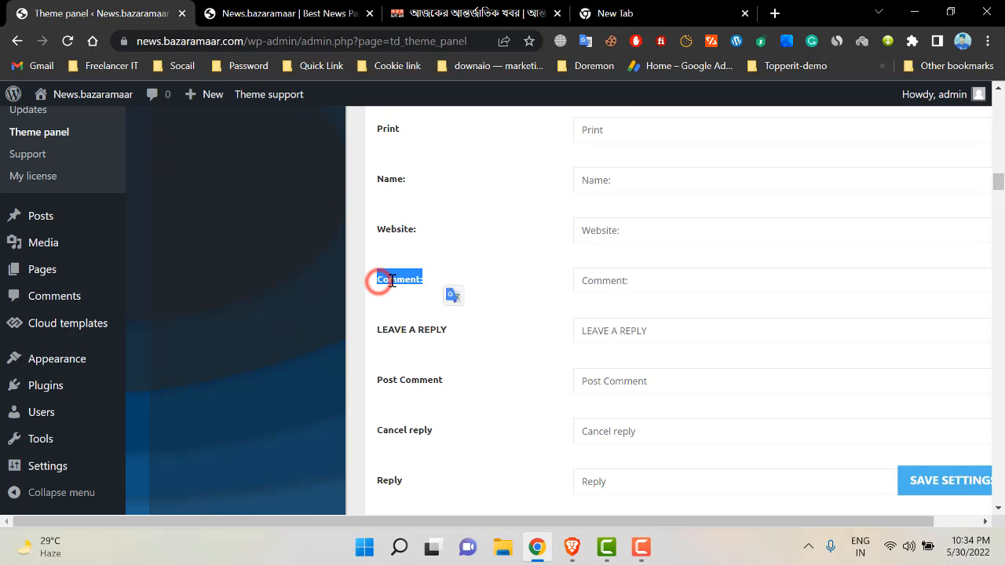
pyautogui.doubleClick(386, 228)
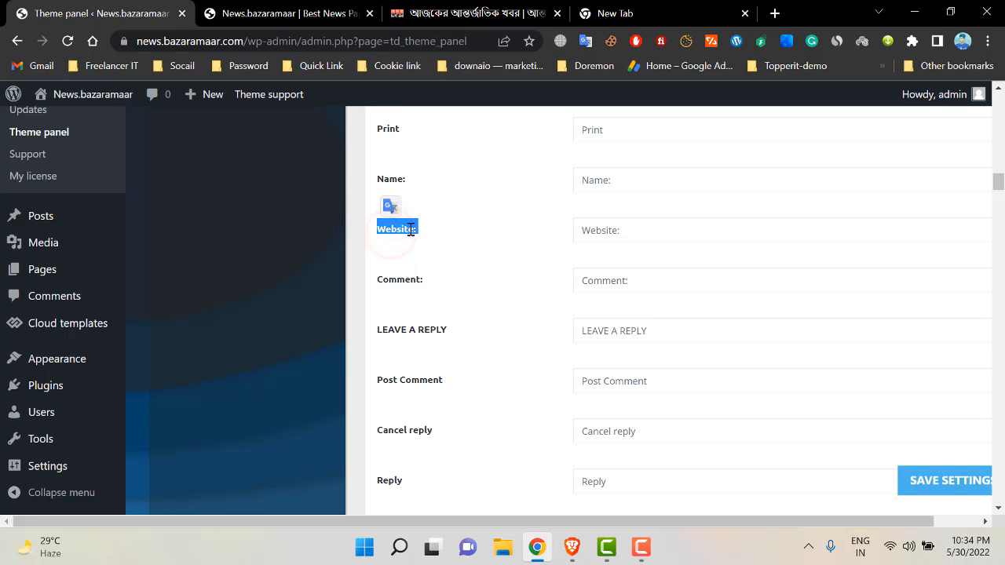
pyautogui.click(593, 232)
pyautogui.scroll(-4, 537, 352)
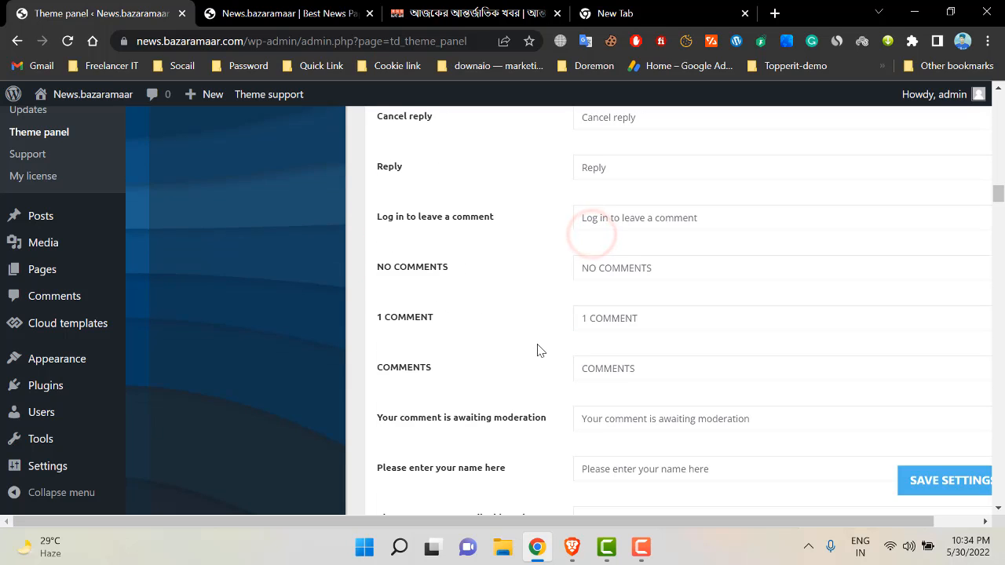
pyautogui.scroll(-4, 557, 345)
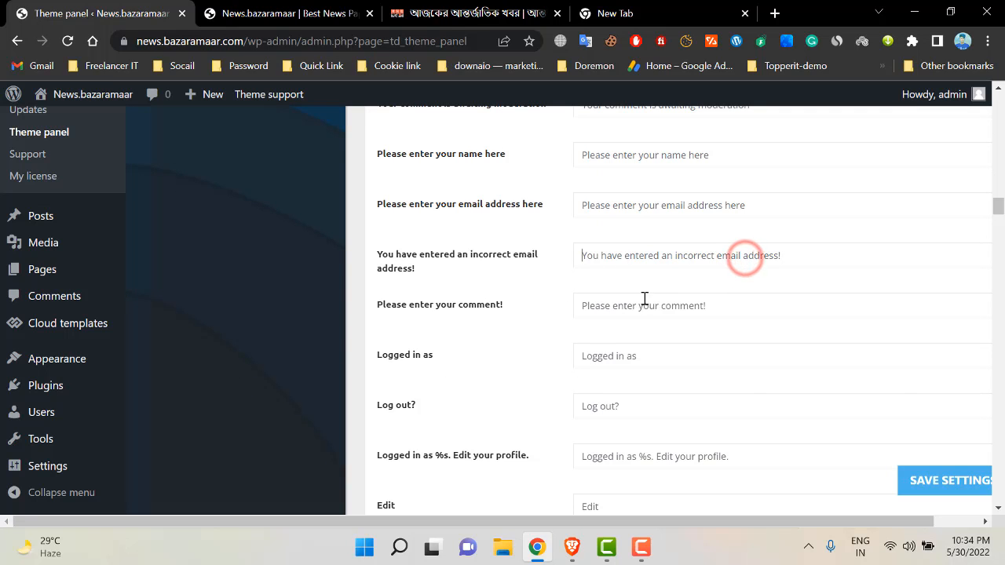
pyautogui.click(904, 479)
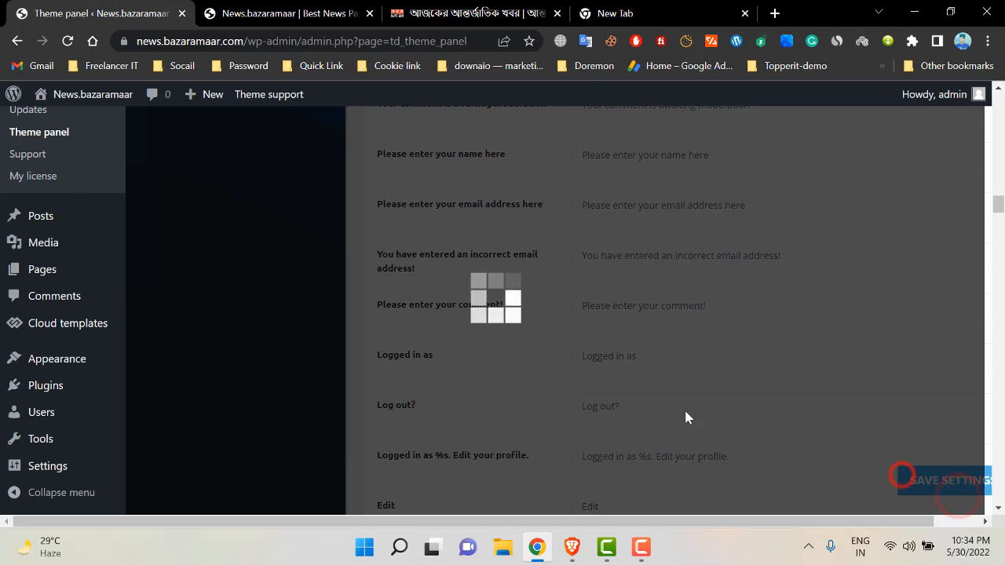
pyautogui.scroll(15, 325, 347)
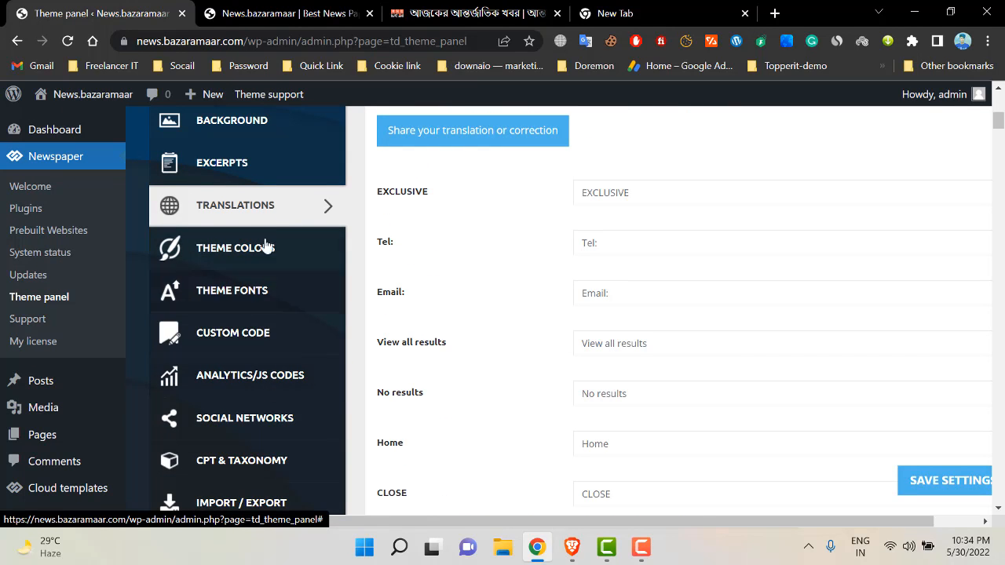
# - Open the Theme Colors settings page
pyautogui.scroll(-2, 243, 330)
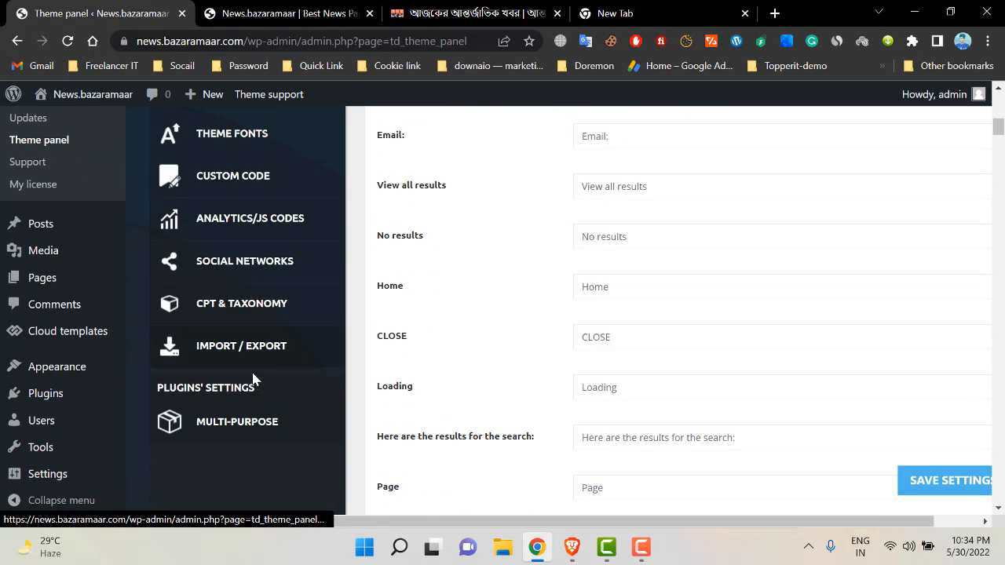
pyautogui.scroll(4, 253, 375)
pyautogui.scroll(-1, 228, 353)
pyautogui.click(234, 326)
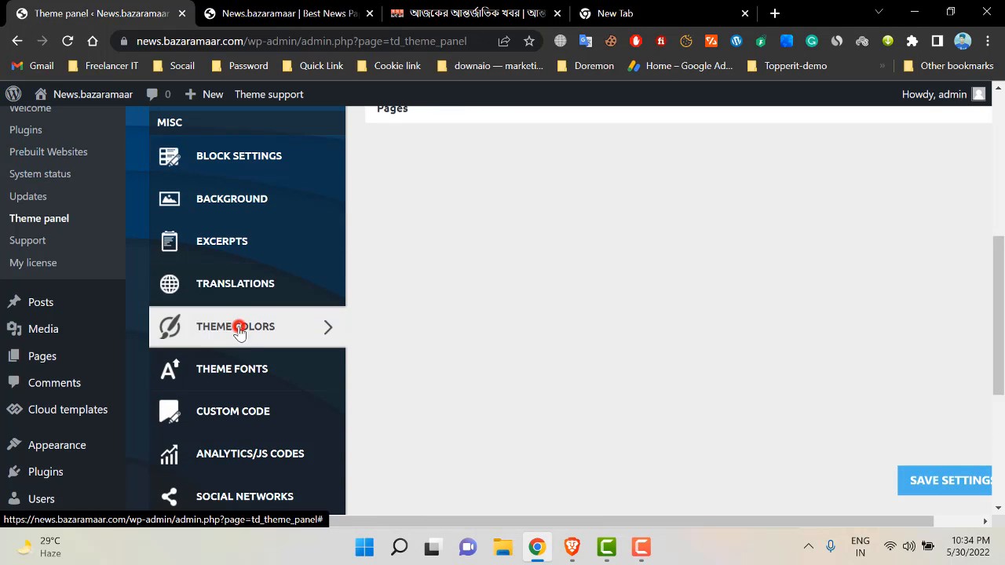
# - Open Theme Fonts, expand the General font settings and compare with the live news site
pyautogui.scroll(4, 439, 305)
pyautogui.scroll(1, 506, 326)
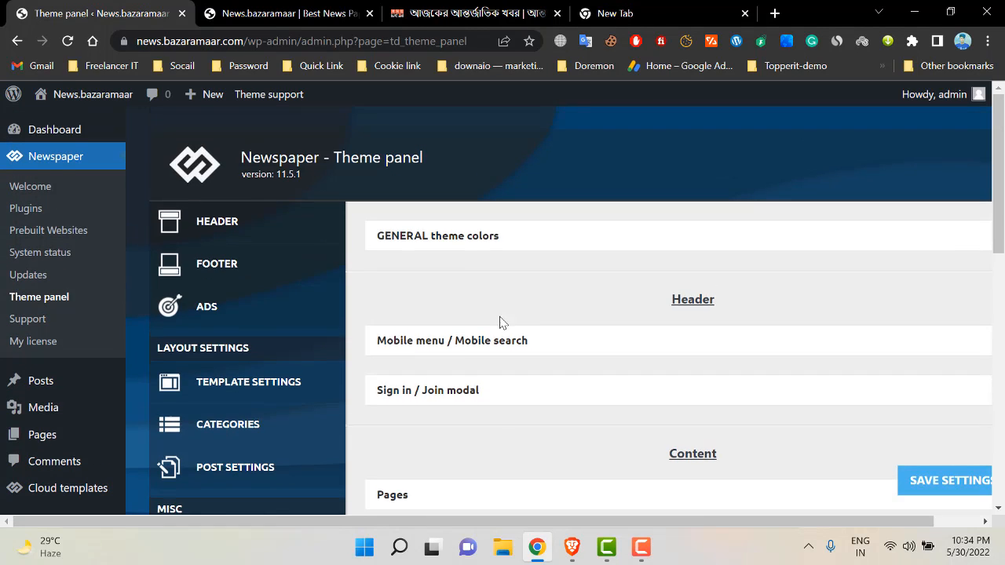
pyautogui.scroll(-5, 384, 335)
pyautogui.click(262, 362)
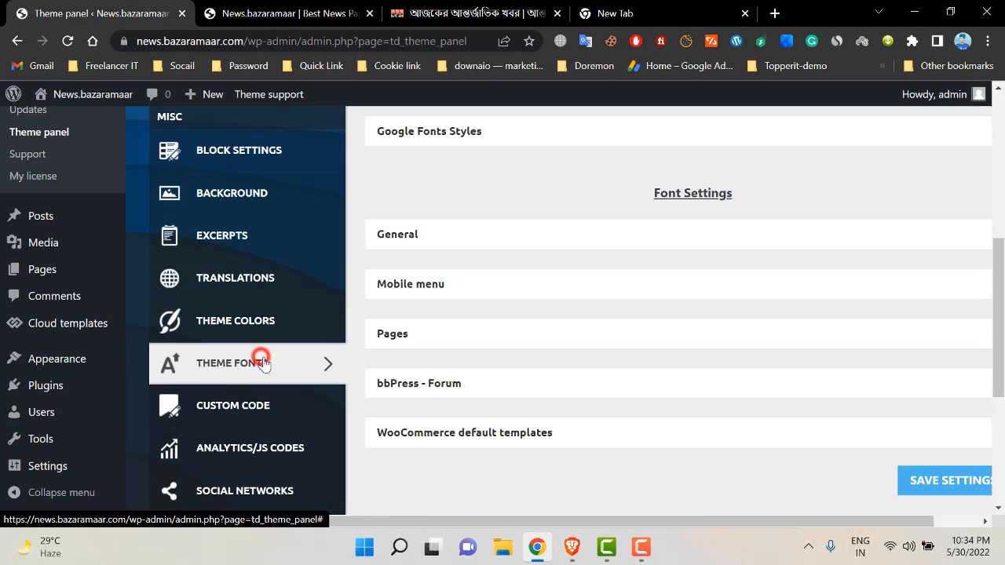
pyautogui.click(404, 241)
pyautogui.click(285, 7)
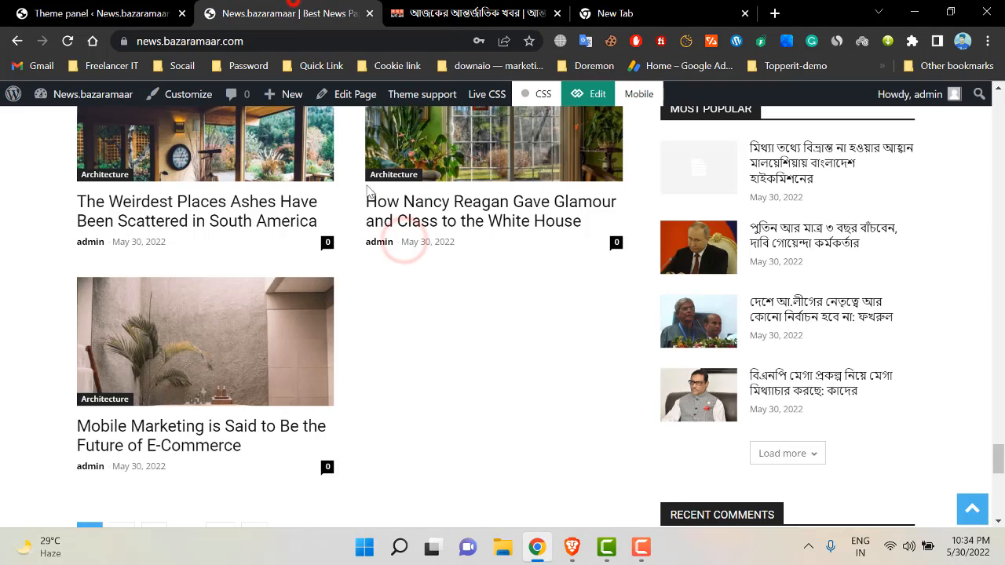
pyautogui.scroll(4, 197, 337)
pyautogui.scroll(-3, 197, 337)
pyautogui.click(115, 7)
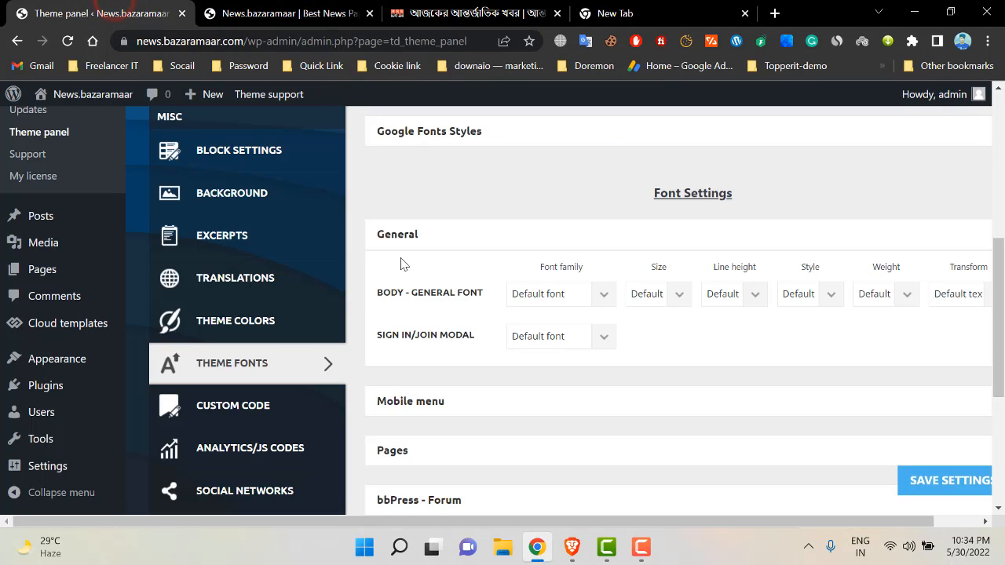
# - Review the body font family choices and expand the Mobile menu font settings
pyautogui.click(533, 294)
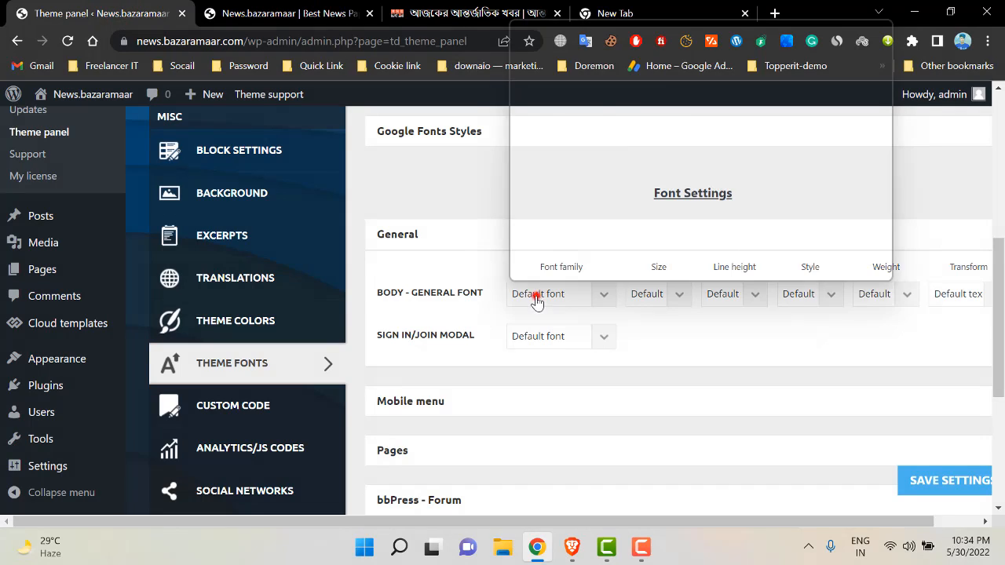
pyautogui.scroll(-12, 571, 213)
pyautogui.scroll(-15, 573, 188)
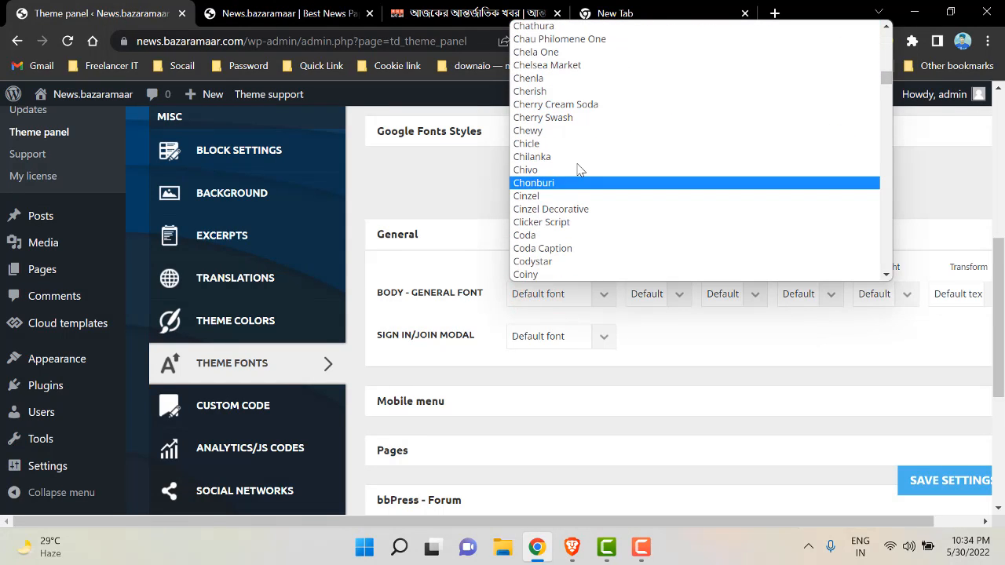
pyautogui.scroll(-1, 635, 314)
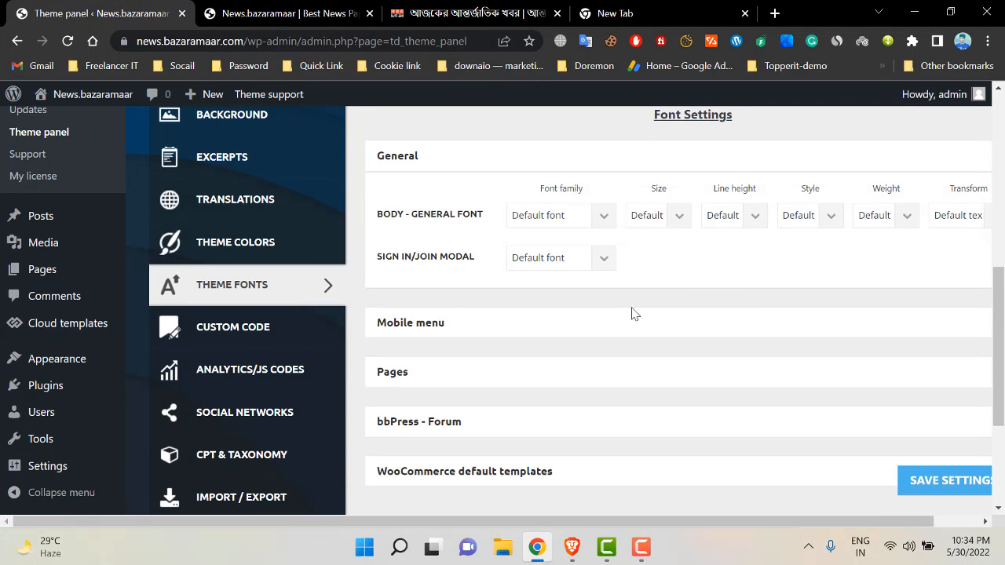
pyautogui.click(439, 331)
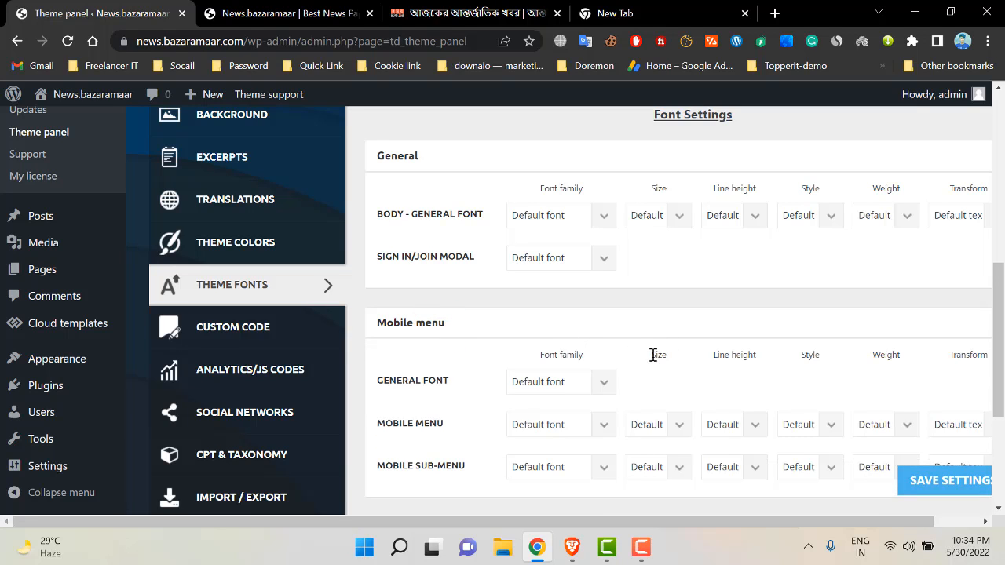
pyautogui.scroll(-3, 550, 361)
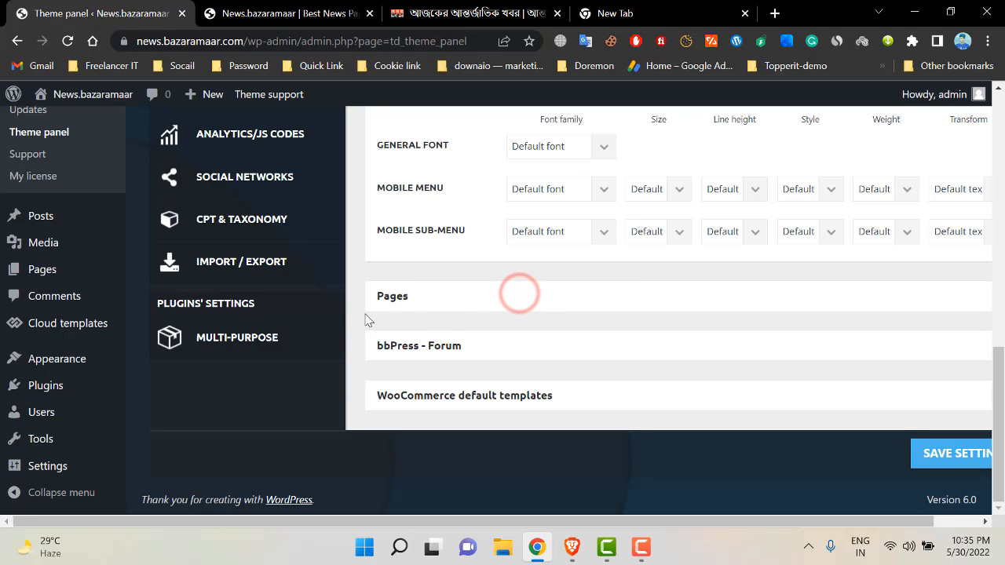
# - Expand the Pages font section to review the Page title, Page content and H1–H6 rows
pyautogui.click(383, 297)
pyautogui.click(452, 307)
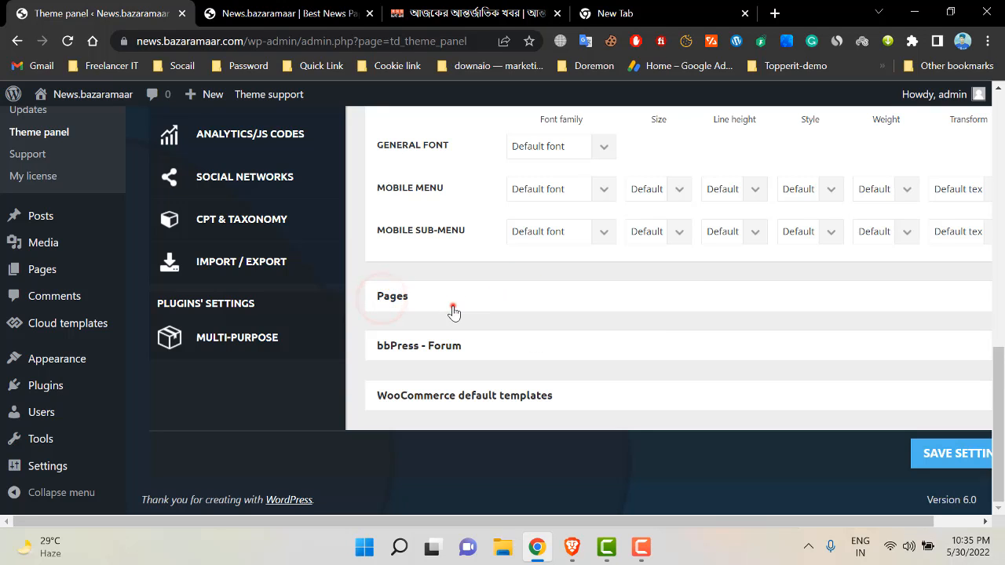
pyautogui.moveTo(407, 355); pyautogui.dragTo(444, 355)
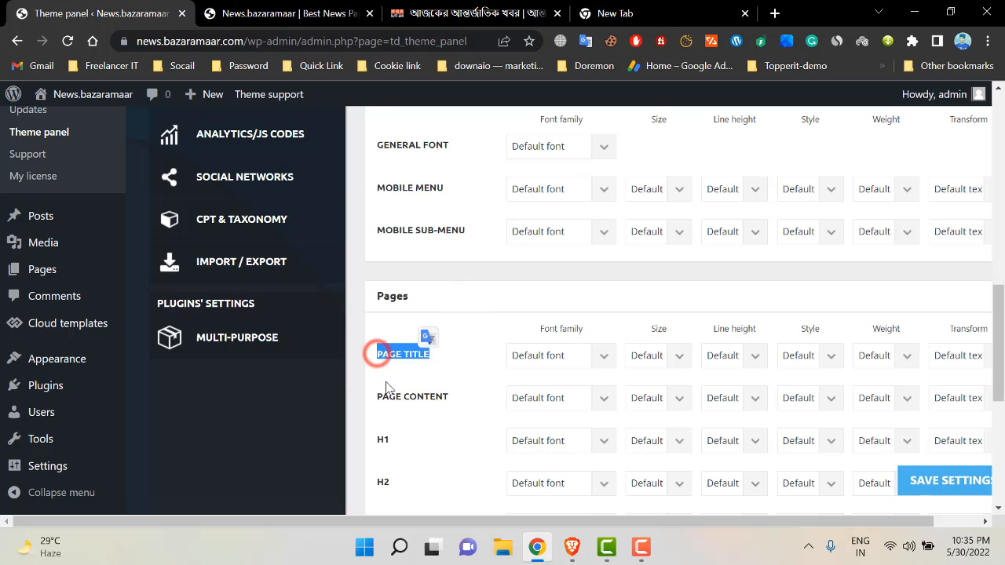
pyautogui.moveTo(380, 397); pyautogui.dragTo(451, 406)
pyautogui.scroll(-2, 406, 427)
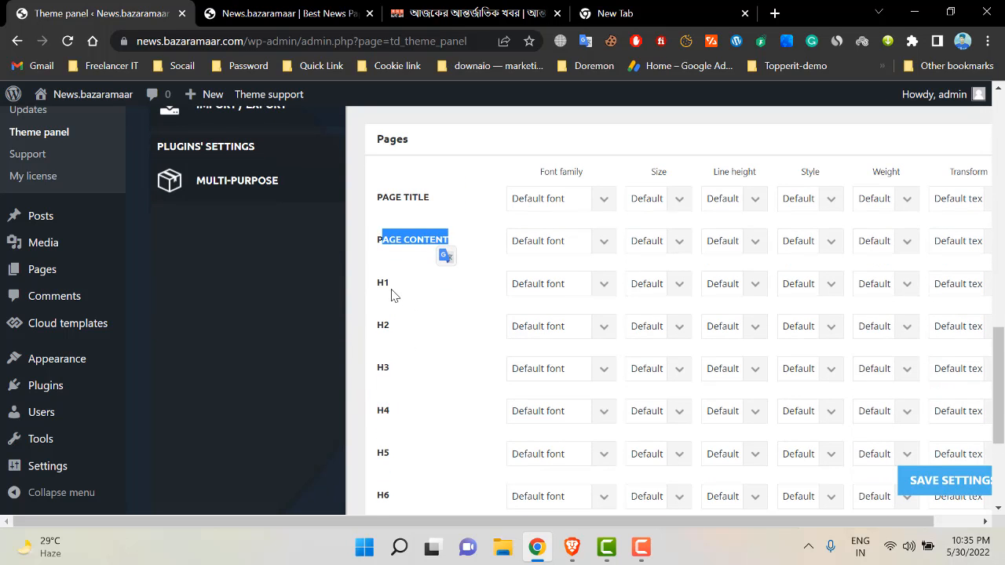
pyautogui.scroll(-3, 394, 298)
pyautogui.scroll(5, 508, 307)
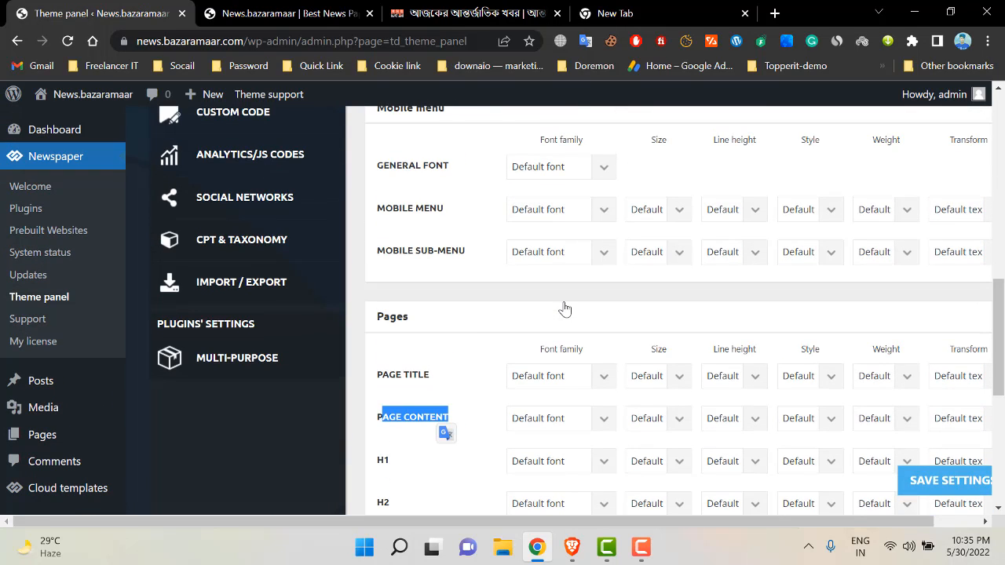
pyautogui.click(409, 415)
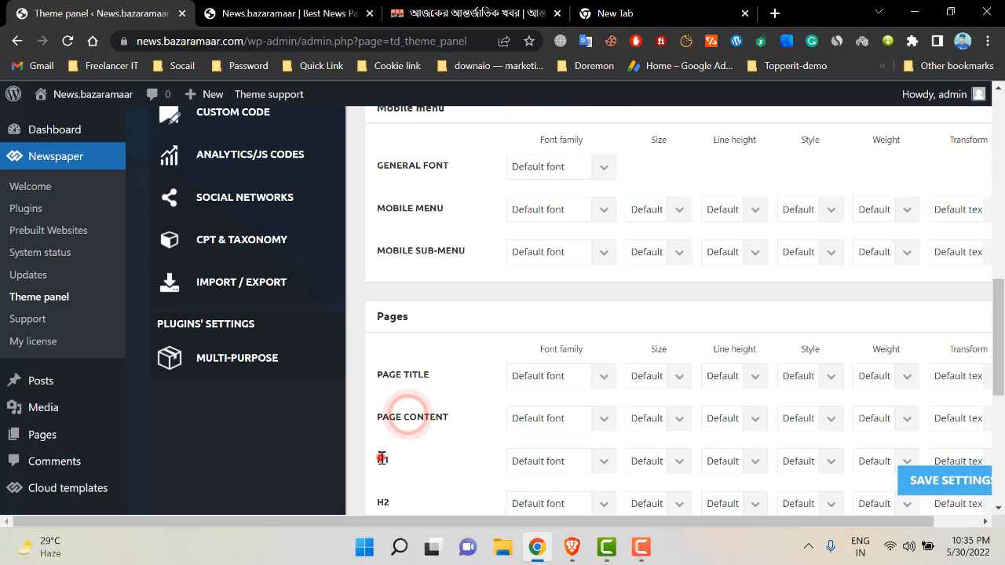
pyautogui.rightClick(382, 459)
pyautogui.click(417, 469)
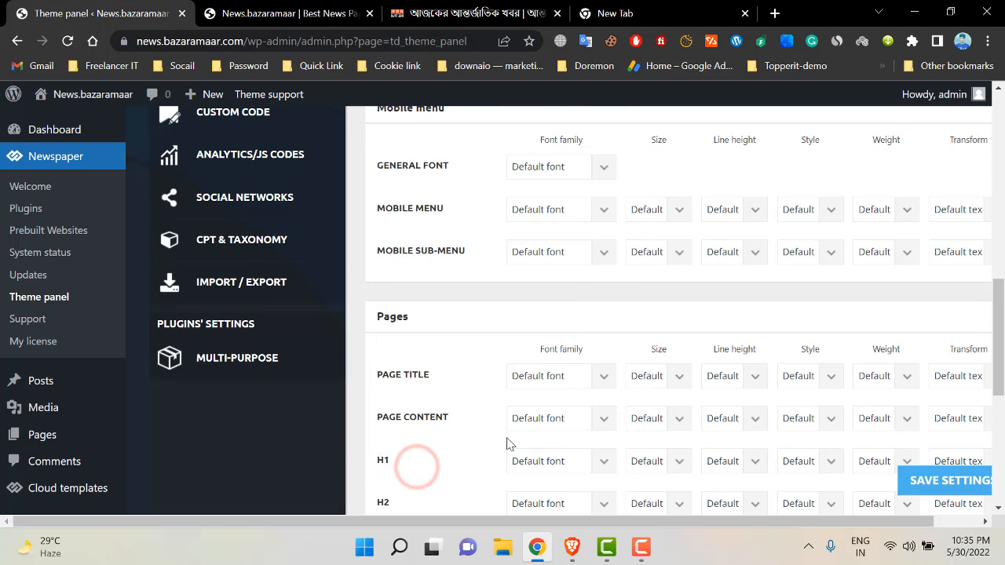
pyautogui.scroll(-3, 502, 440)
pyautogui.scroll(4, 263, 362)
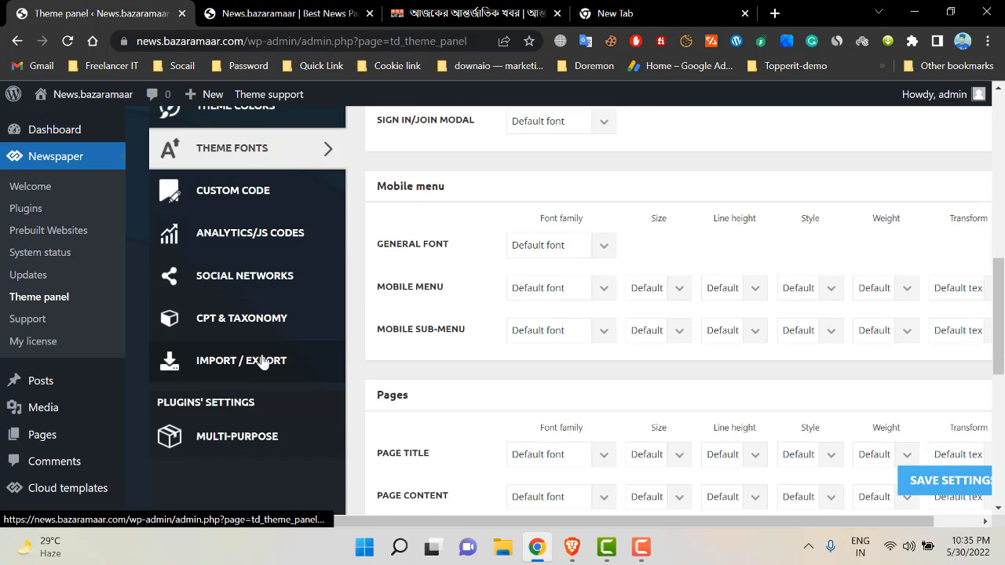
pyautogui.click(240, 205)
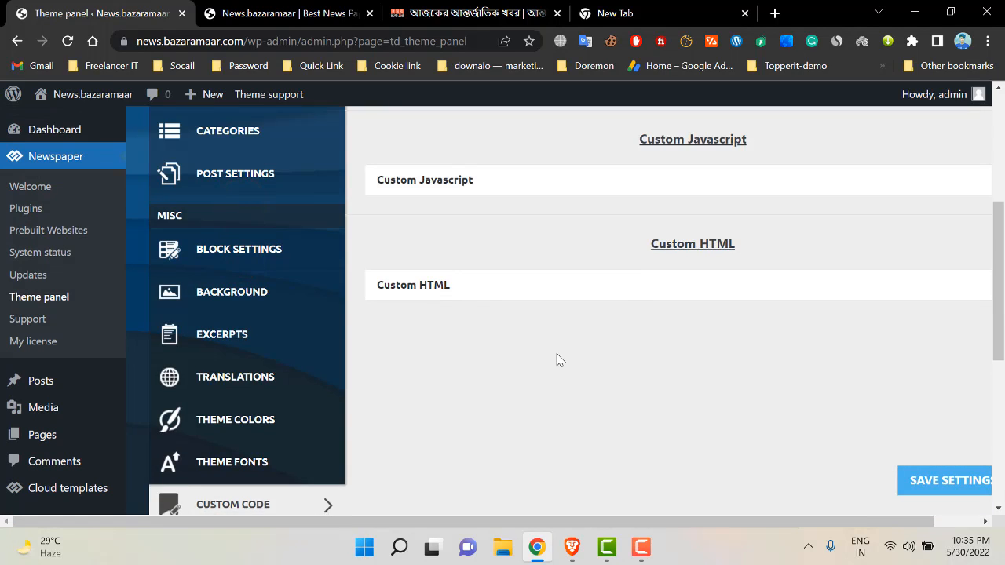
# - Expand the Custom Javascript, Custom Body Class(s), Advanced CSS and Custom CSS sections
pyautogui.click(461, 338)
pyautogui.click(464, 234)
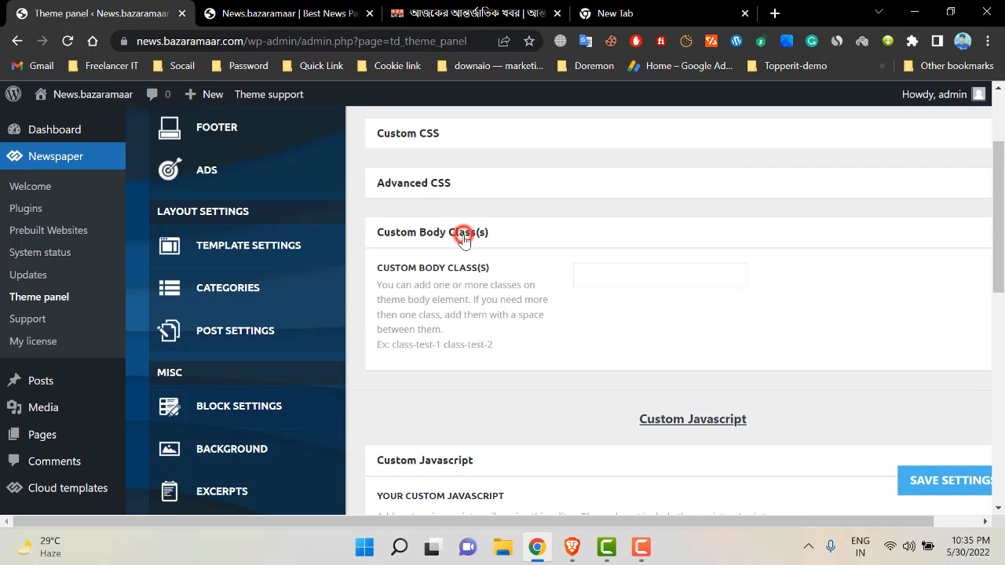
pyautogui.click(461, 188)
pyautogui.click(460, 135)
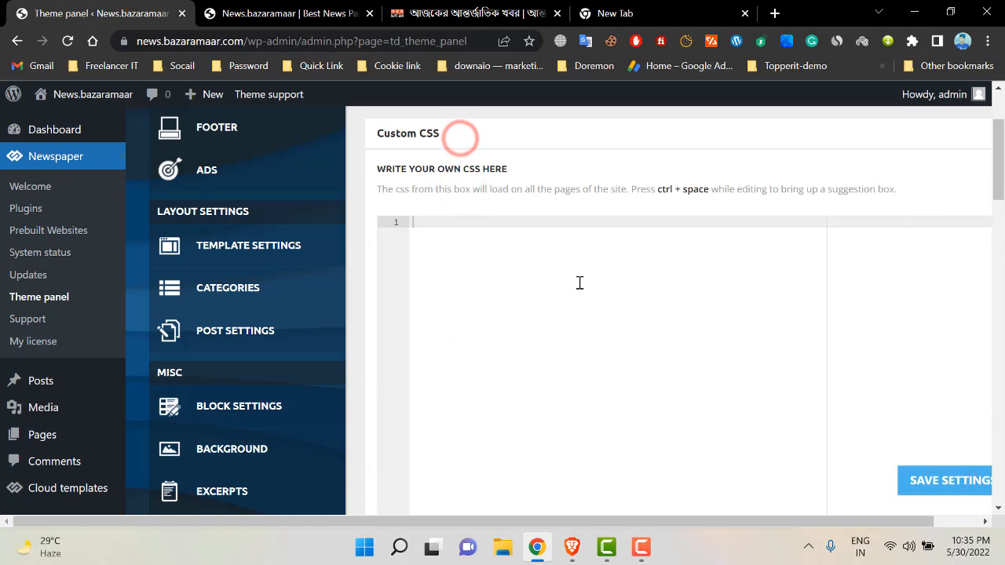
pyautogui.scroll(-2, 504, 284)
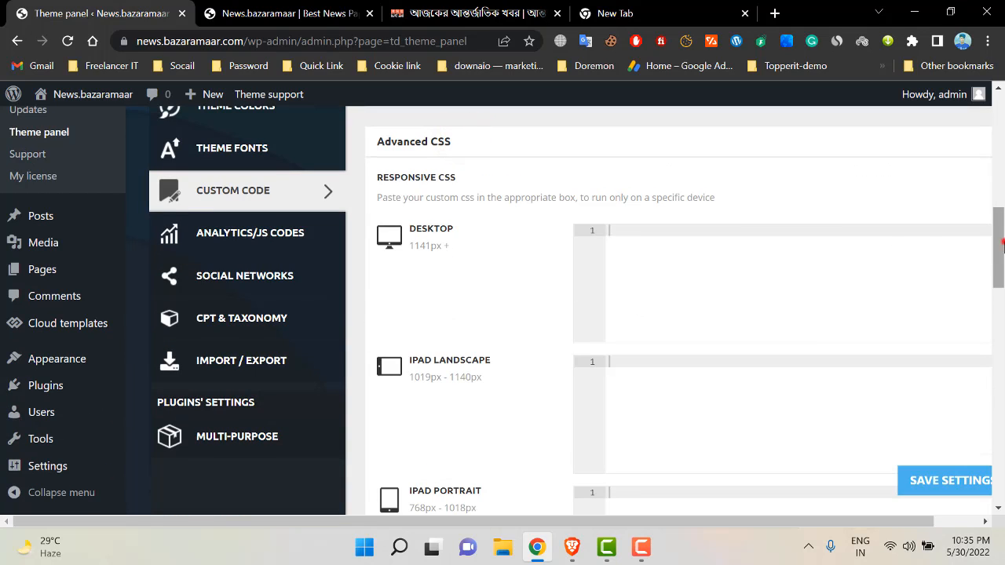
pyautogui.scroll(-15, 994, 241)
pyautogui.scroll(10, 978, 227)
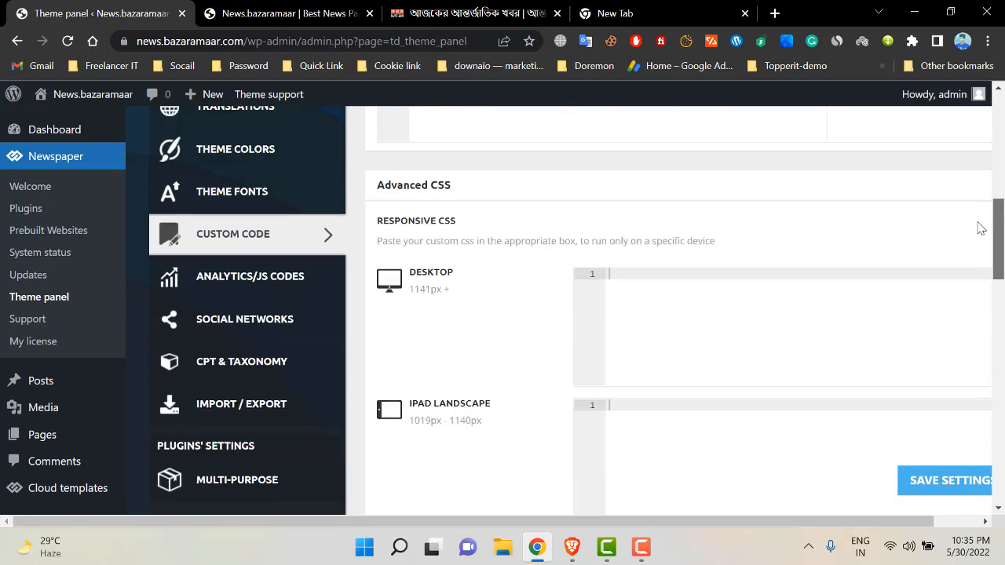
# - Compare with the site's front page, then scroll through the still-empty code editors
pyautogui.click(296, 11)
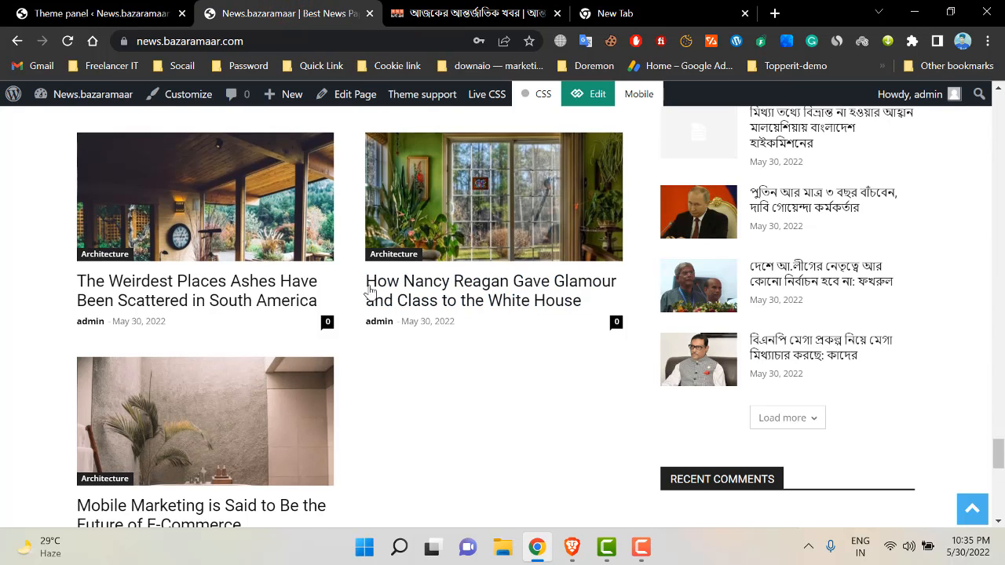
pyautogui.scroll(2, 366, 288)
pyautogui.click(102, 13)
pyautogui.scroll(-1, 255, 308)
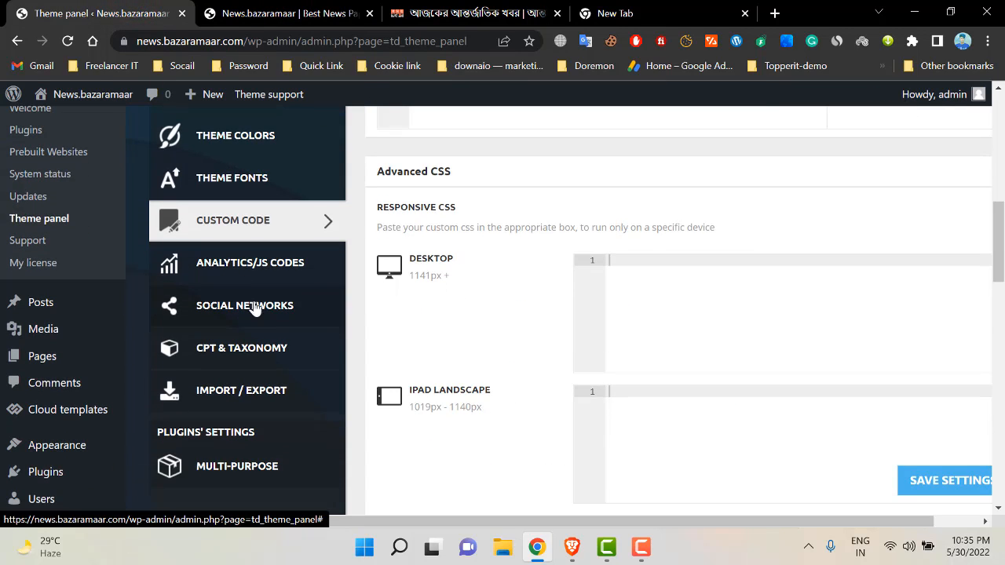
pyautogui.scroll(-3, 647, 269)
pyautogui.scroll(-3, 642, 279)
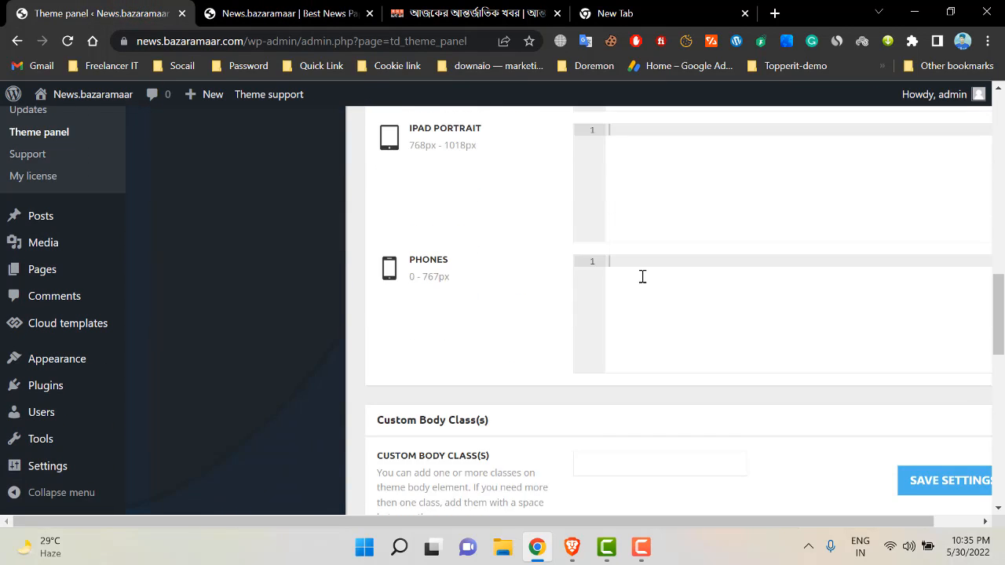
pyautogui.scroll(2, 288, 345)
pyautogui.scroll(4, 288, 345)
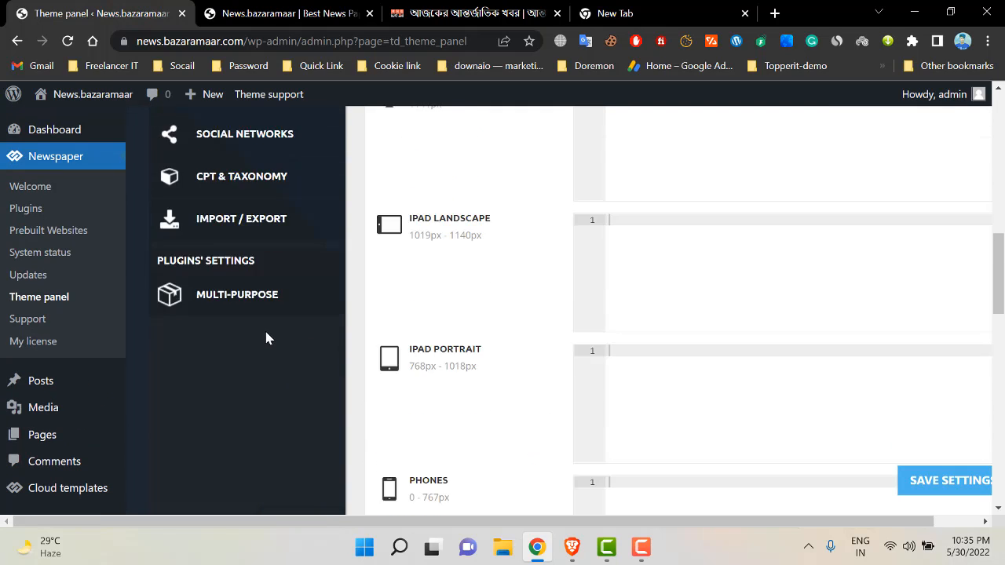
# - Open Social Networks settings and look through the Facebook Account options
pyautogui.click(267, 308)
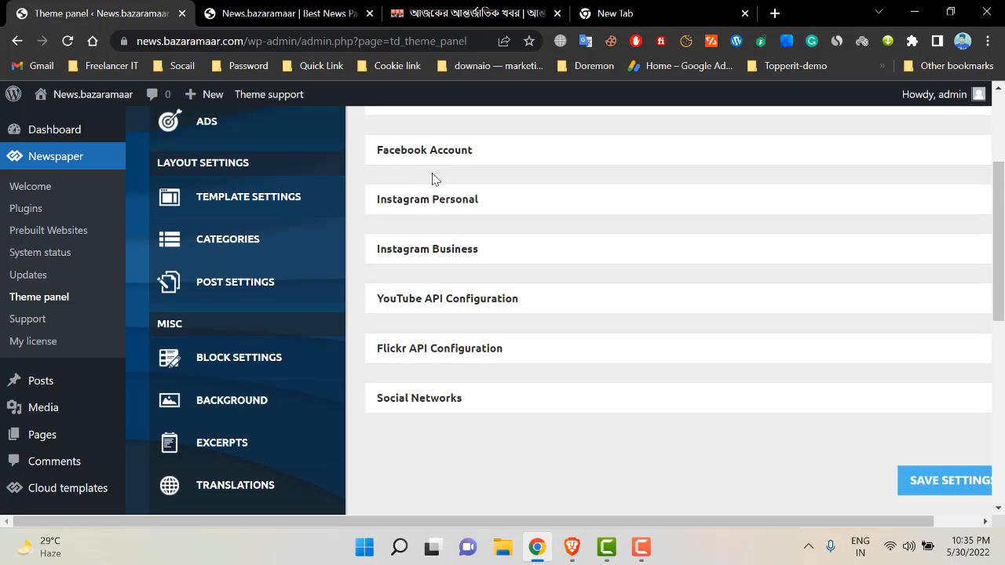
pyautogui.click(448, 157)
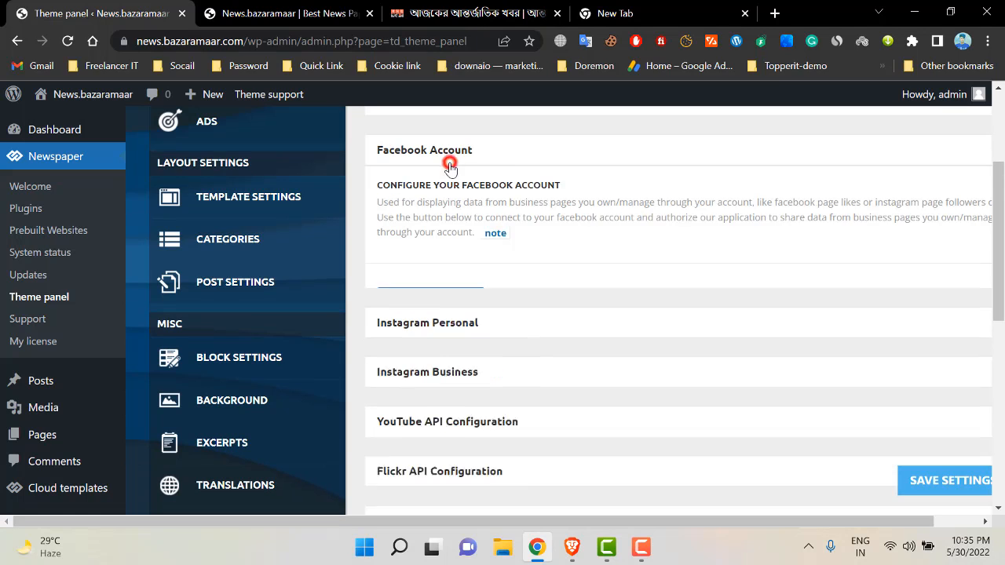
pyautogui.scroll(1, 463, 322)
pyautogui.scroll(2, 404, 281)
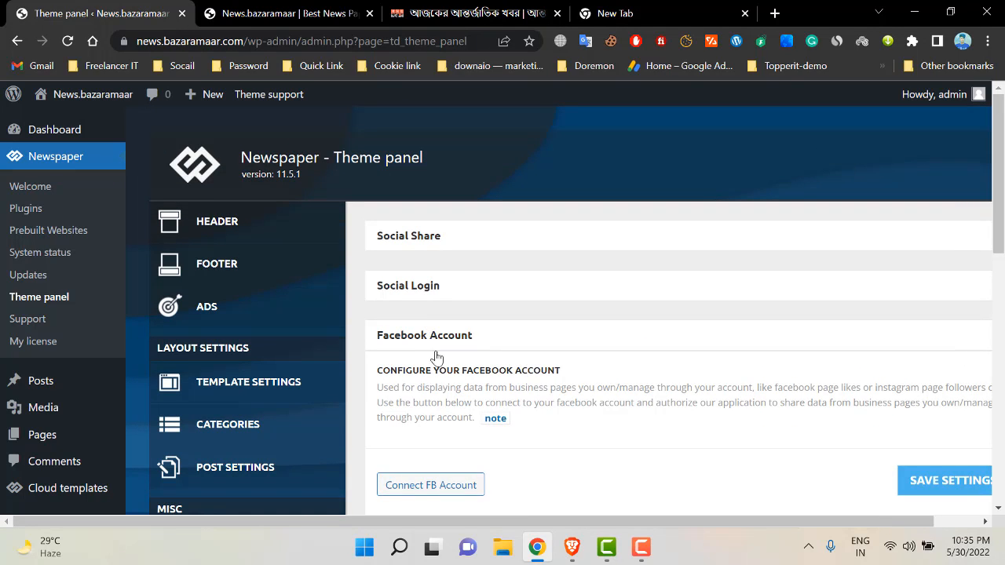
pyautogui.click(447, 338)
# - Expand Social Share and toggle the share network checkboxes, including Facebook
pyautogui.click(462, 250)
pyautogui.scroll(-1, 628, 290)
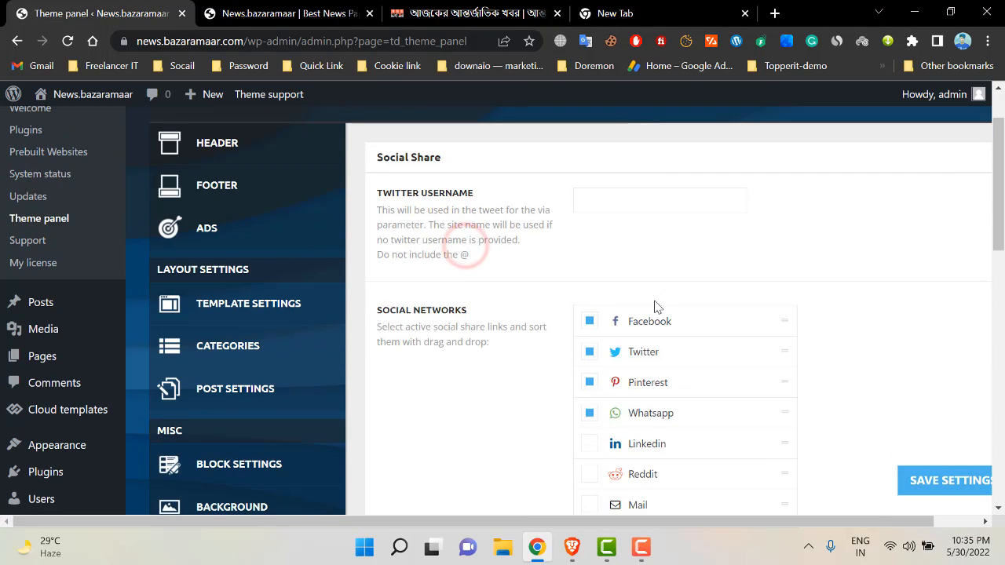
pyautogui.click(724, 321)
pyautogui.click(784, 321)
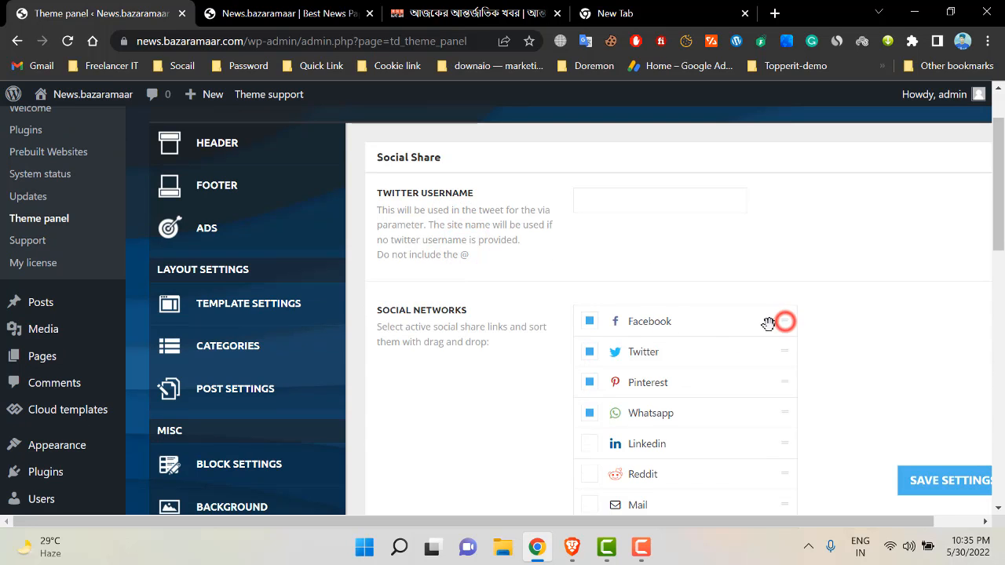
pyautogui.click(587, 322)
pyautogui.scroll(-3, 603, 328)
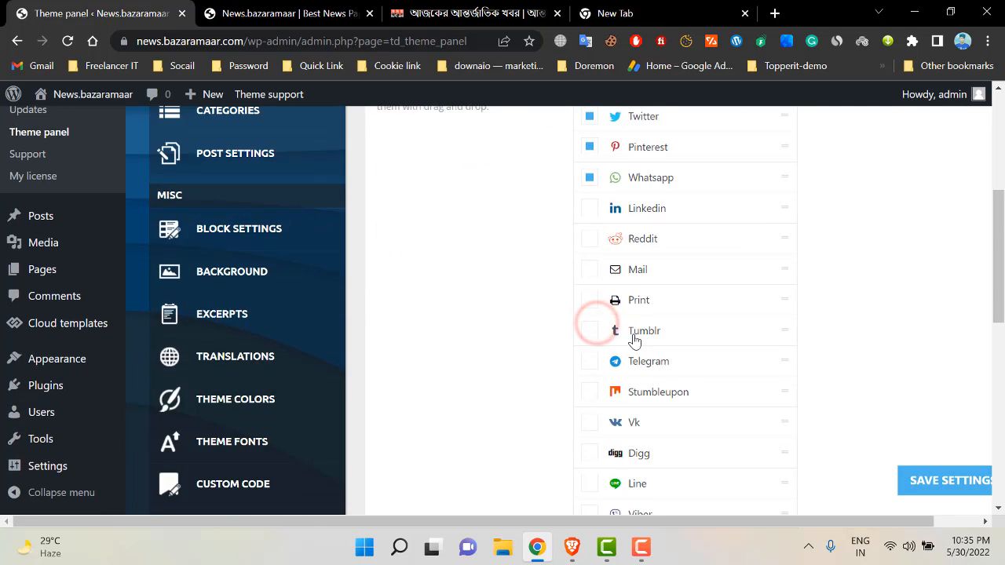
pyautogui.scroll(4, 634, 337)
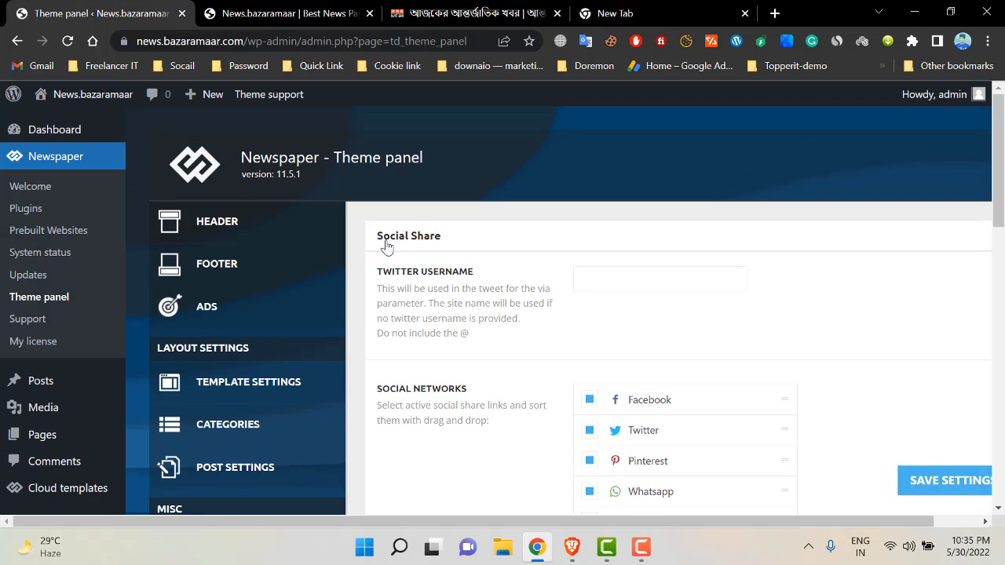
pyautogui.click(385, 243)
# - Check the site's front page, then reopen the Social Share network list
pyautogui.click(290, 14)
pyautogui.click(98, 13)
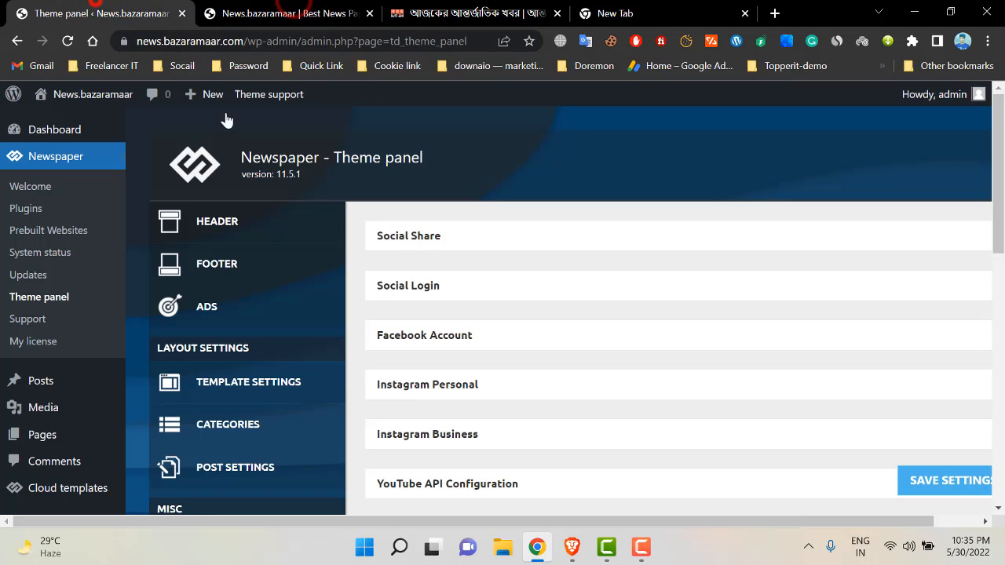
pyautogui.scroll(-4, 525, 359)
pyautogui.scroll(3, 489, 370)
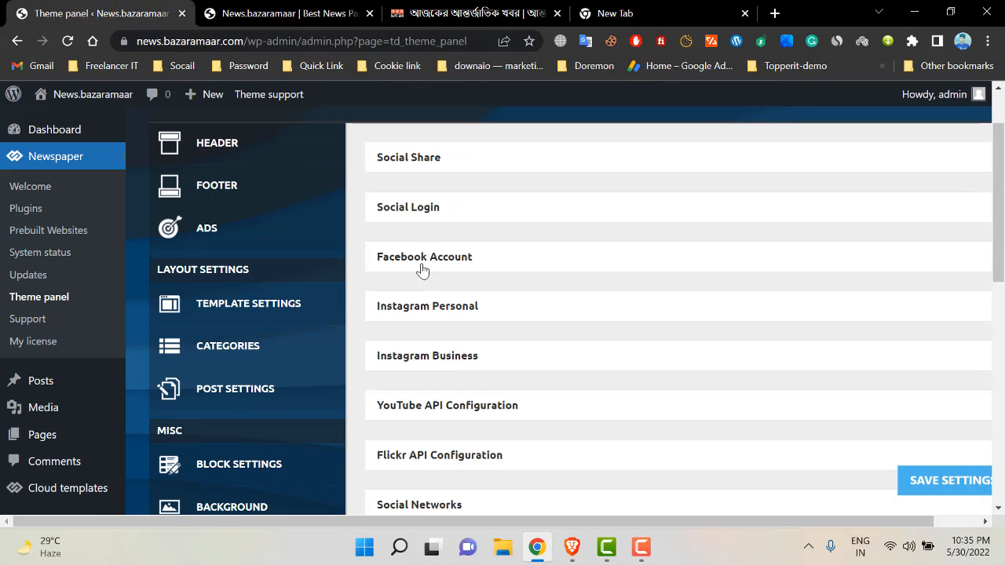
pyautogui.click(442, 154)
pyautogui.scroll(-2, 598, 336)
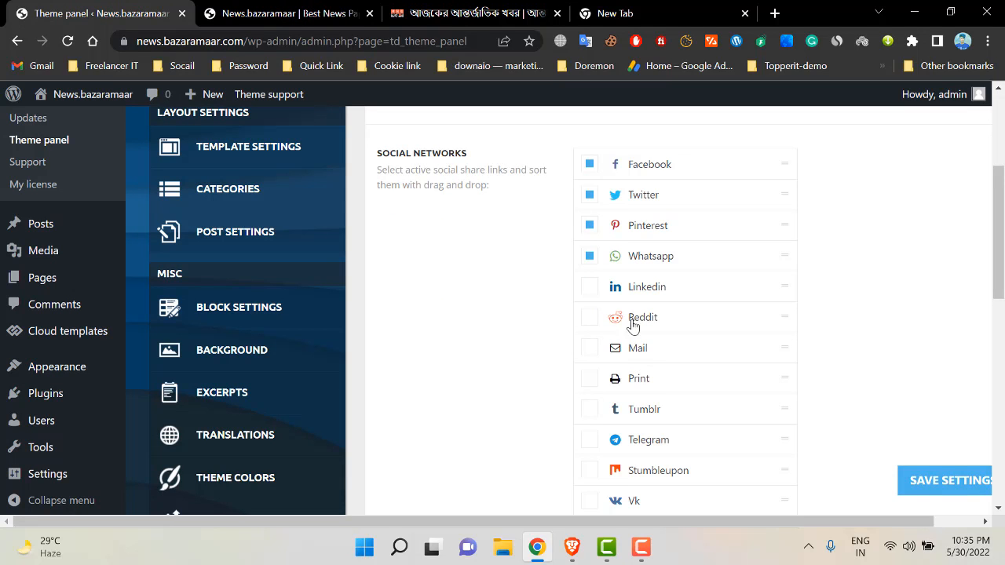
pyautogui.scroll(-4, 588, 340)
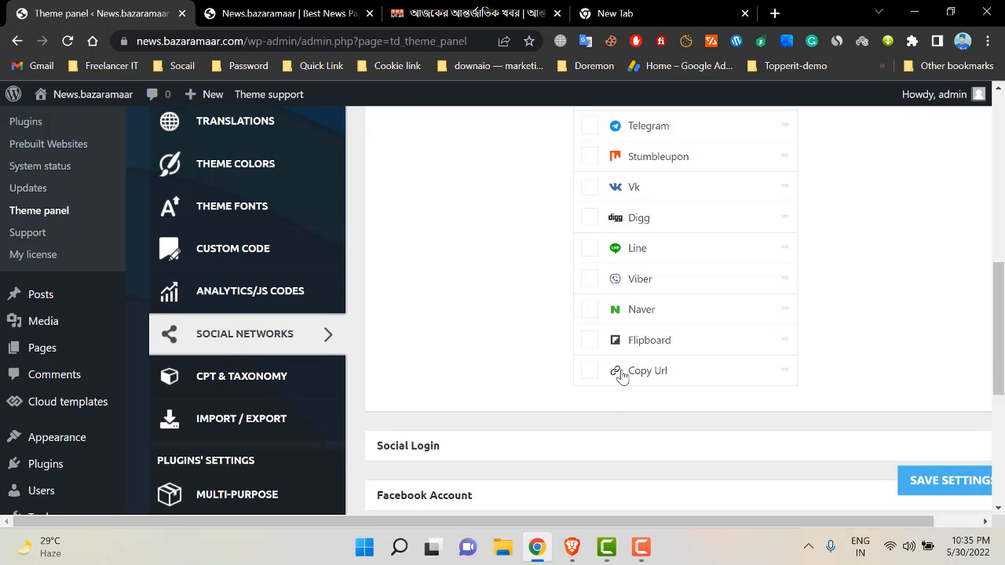
# - Tick Copy Url and Vk as share networks and save the settings
pyautogui.click(599, 372)
pyautogui.click(589, 196)
pyautogui.click(591, 193)
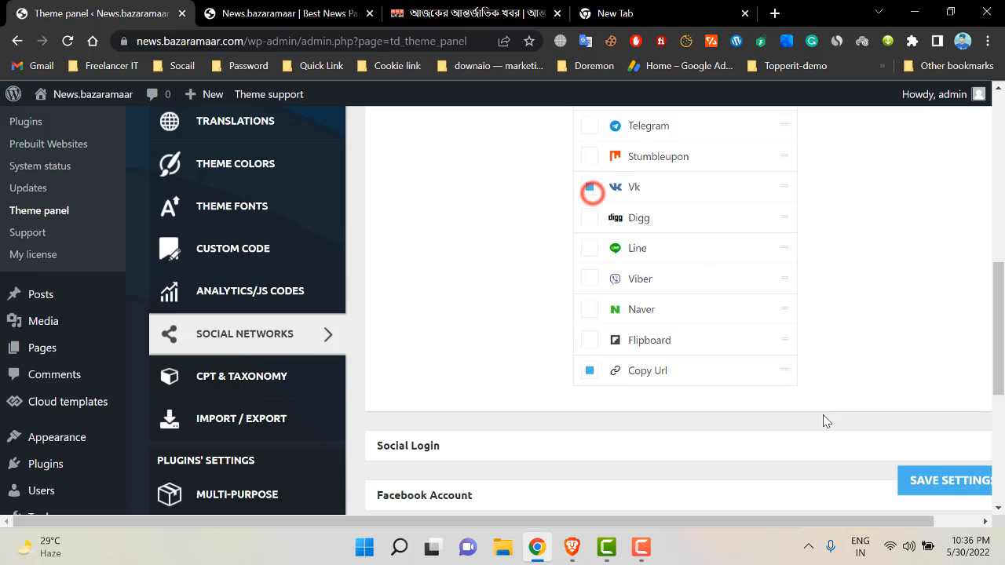
pyautogui.click(942, 479)
pyautogui.click(286, 13)
# - Open the Weirdest Places article and scroll to its share bar
pyautogui.scroll(-2, 203, 324)
pyautogui.click(231, 299)
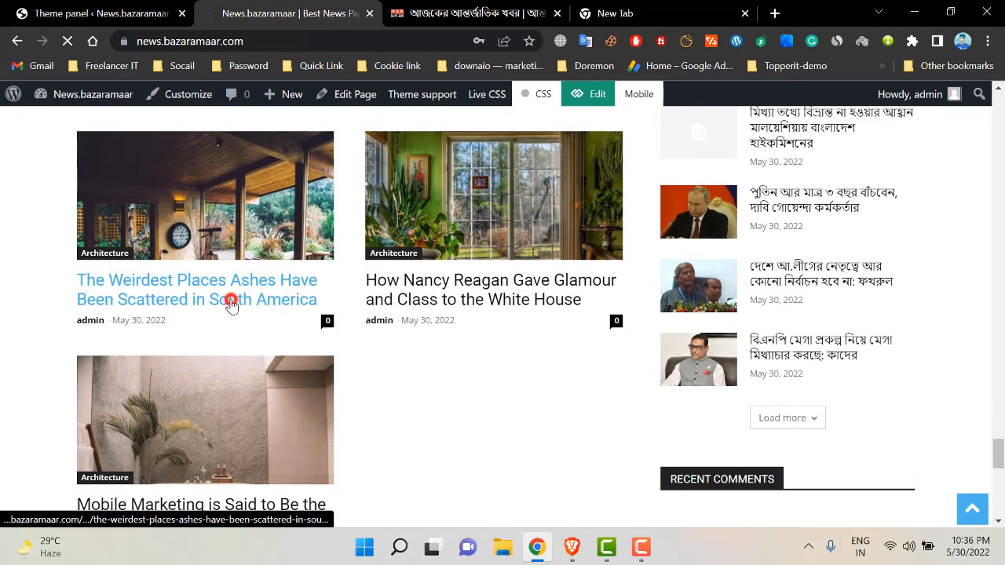
pyautogui.scroll(-3, 440, 353)
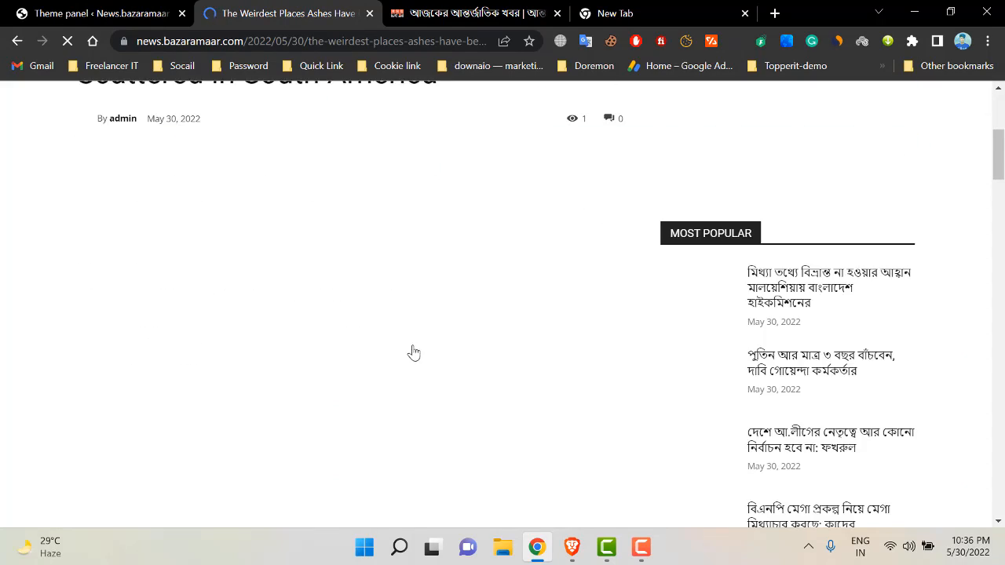
pyautogui.moveTo(999, 151); pyautogui.dragTo(1003, 358)
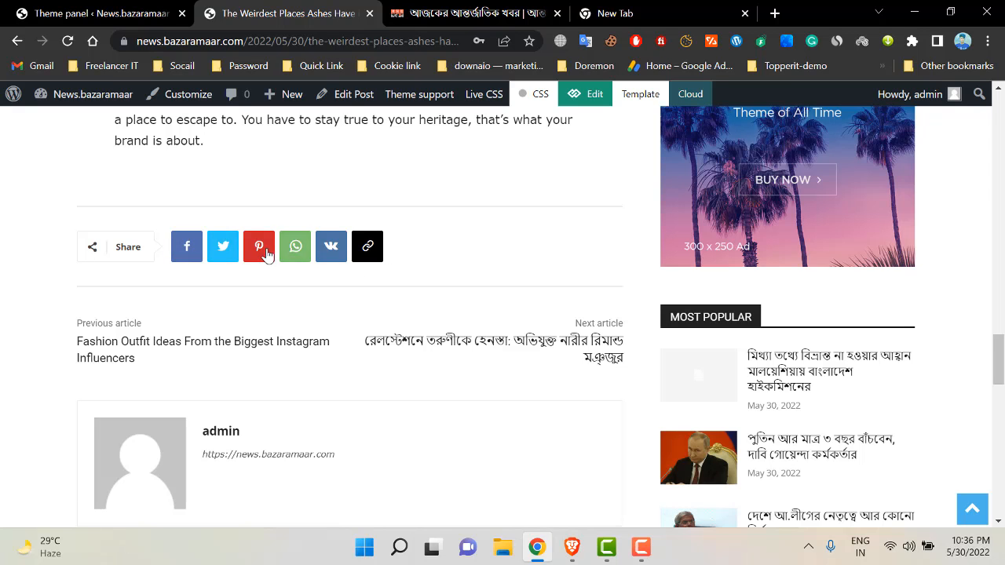
# - Untick Pinterest, save, and reload the article to confirm the updated share bar
pyautogui.click(125, 6)
pyautogui.scroll(4, 636, 302)
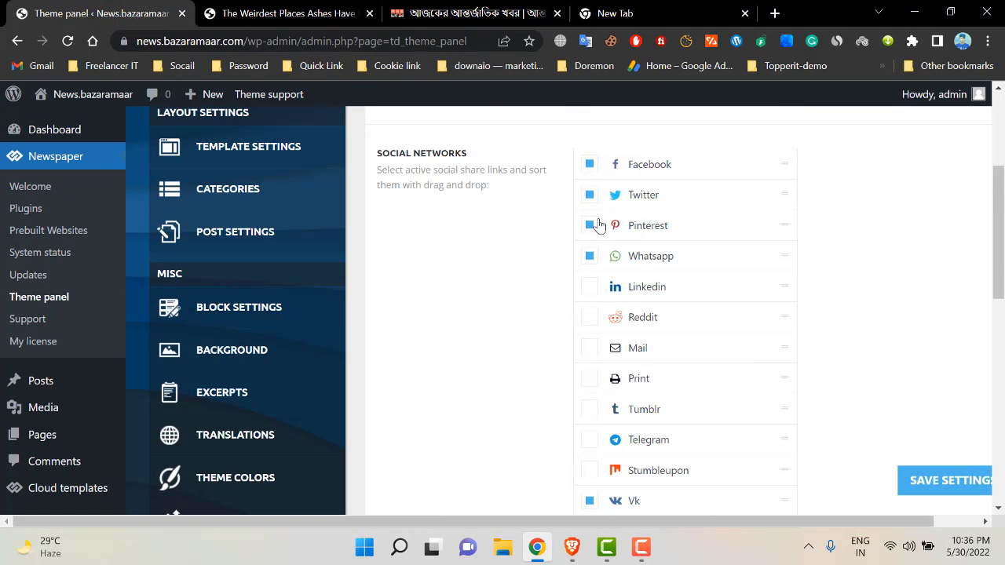
pyautogui.click(593, 225)
pyautogui.click(945, 482)
pyautogui.click(291, 12)
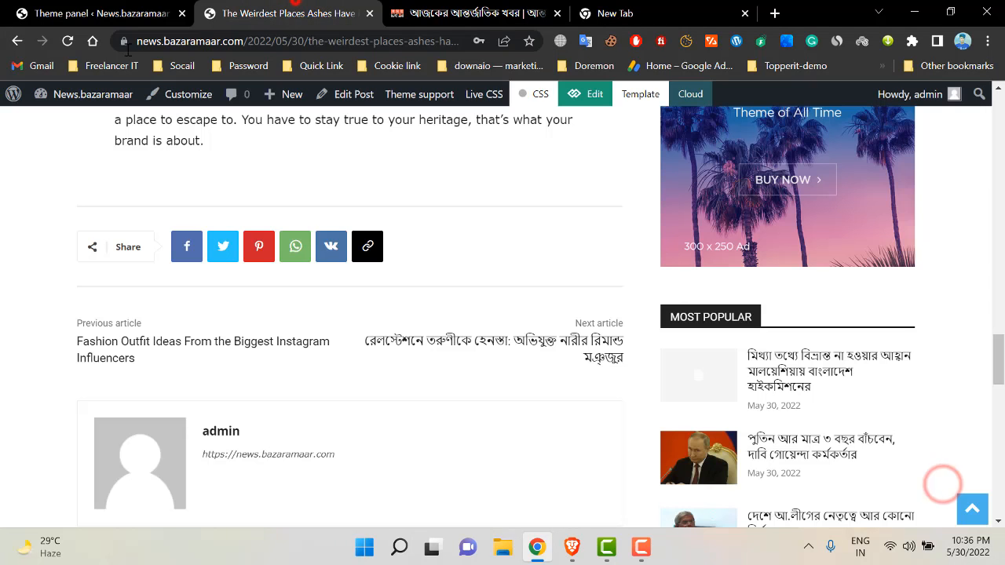
pyautogui.click(68, 41)
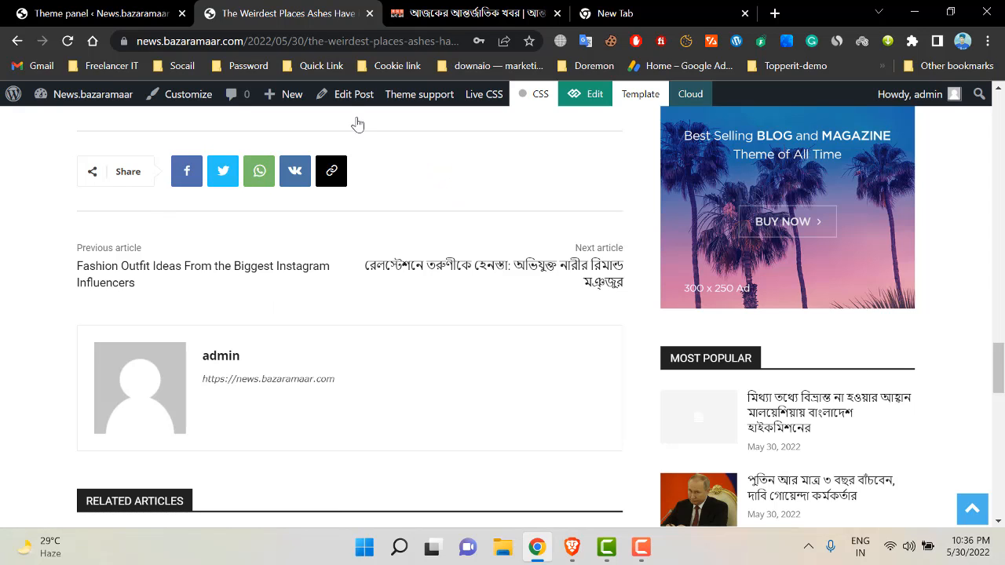
pyautogui.click(332, 171)
pyautogui.click(90, 13)
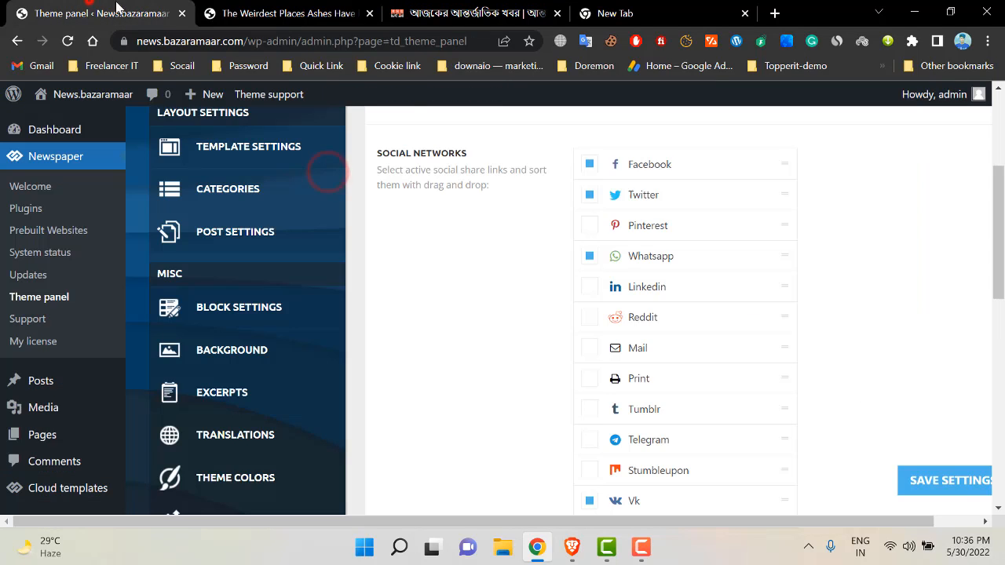
# - Expand Social Login and switch the Facebook Login ENABLE toggle on
pyautogui.scroll(-6, 552, 286)
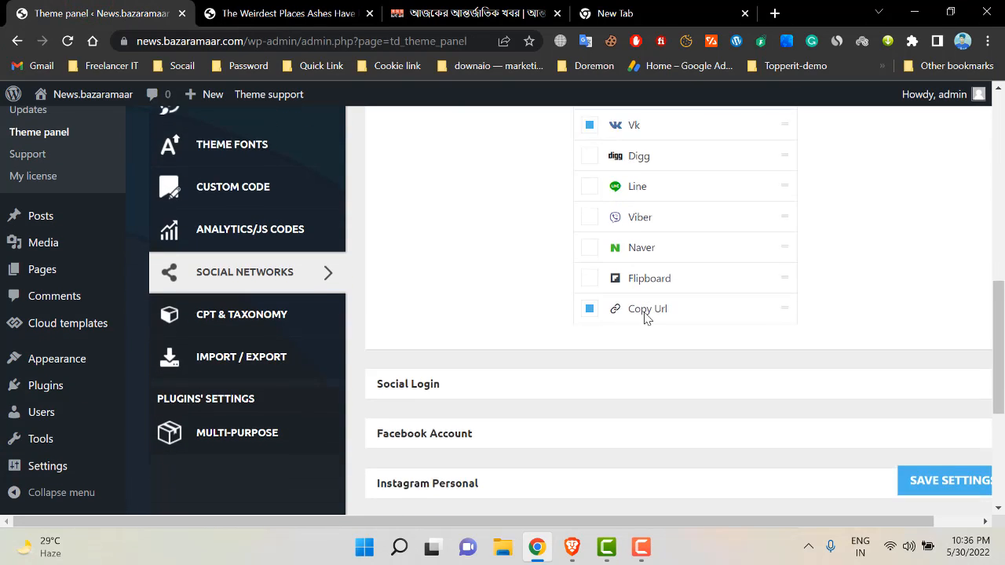
pyautogui.click(437, 290)
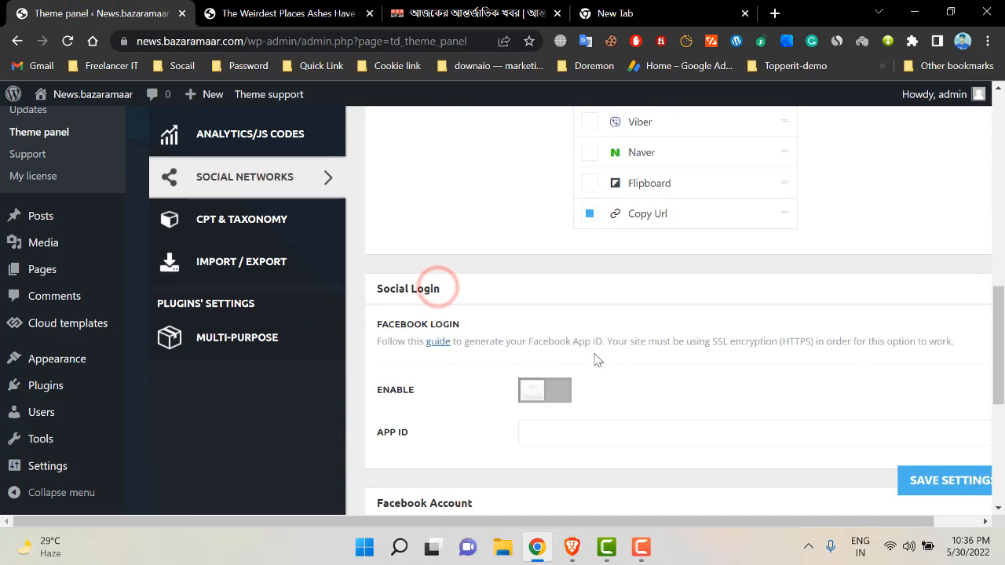
pyautogui.scroll(-1, 549, 392)
pyautogui.click(544, 313)
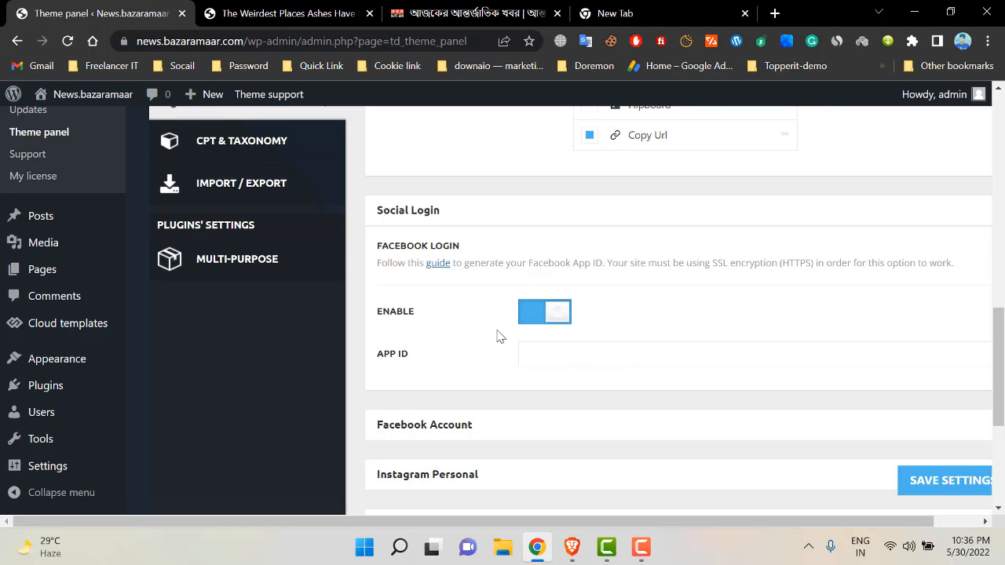
pyautogui.click(536, 318)
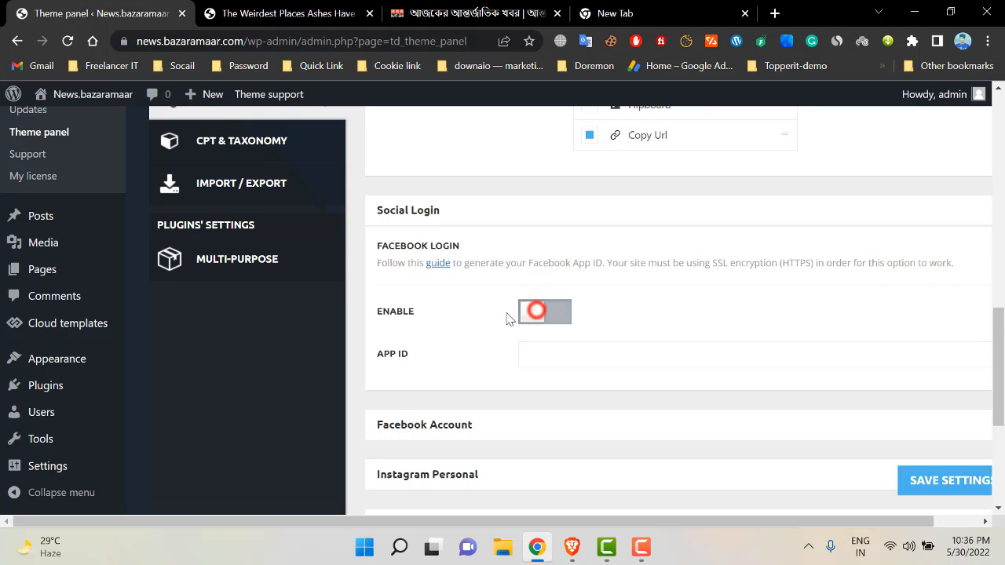
pyautogui.scroll(-1, 511, 258)
pyautogui.click(540, 230)
pyautogui.scroll(-1, 530, 305)
pyautogui.scroll(-1, 529, 305)
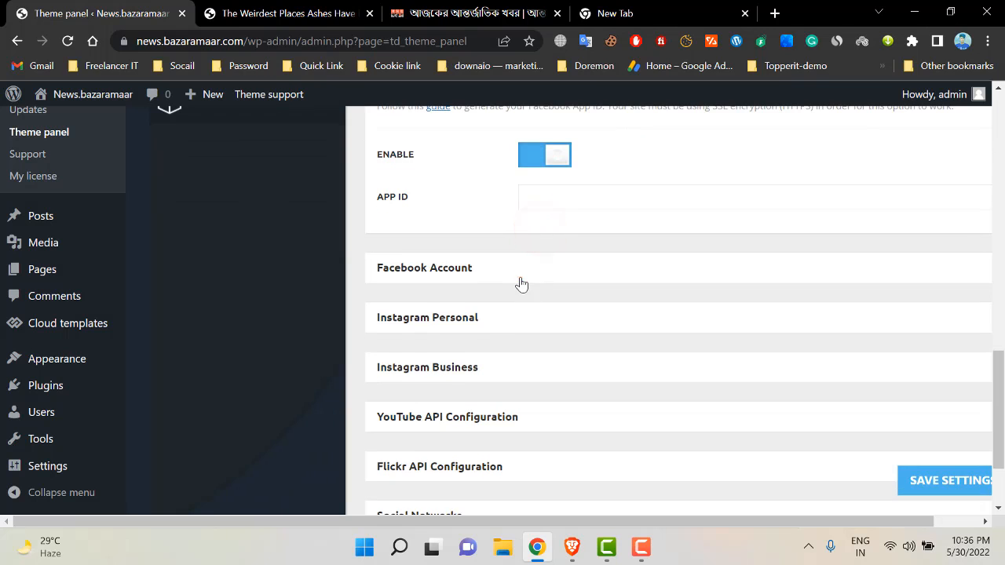
# - Expand the Facebook Account section, which shows no account connected
pyautogui.click(520, 270)
pyautogui.scroll(-4, 471, 412)
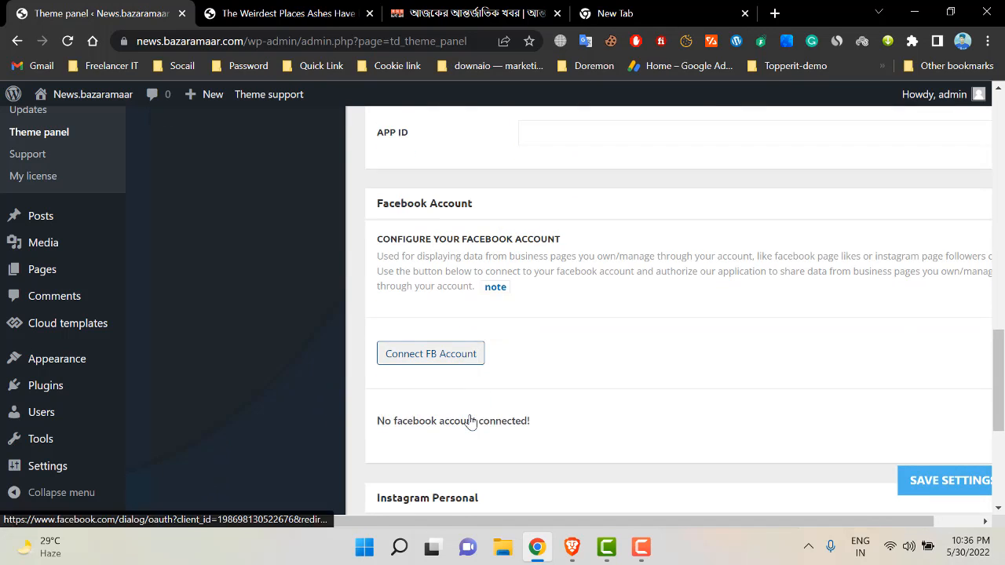
pyautogui.scroll(3, 456, 286)
pyautogui.scroll(3, 443, 306)
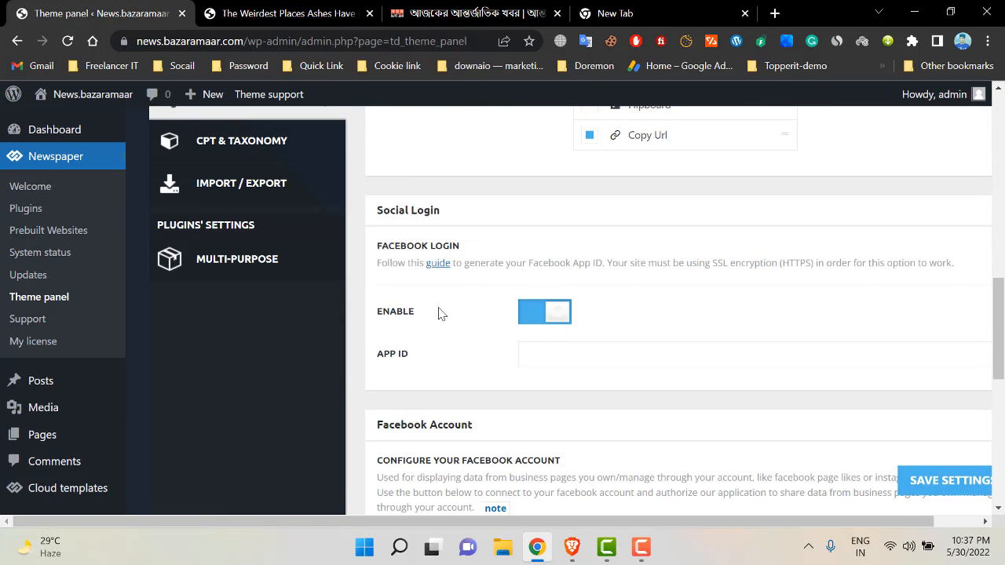
pyautogui.scroll(-6, 785, 330)
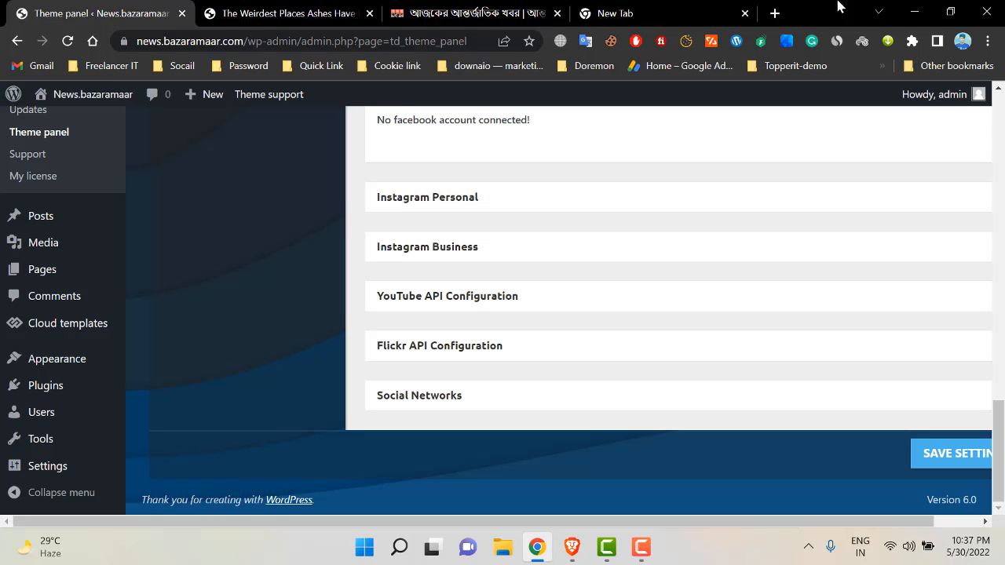
# - Open MULTI-PURPOSE in the theme panel sidebar, answering NO to the leave-panel prompt
pyautogui.scroll(8, 316, 192)
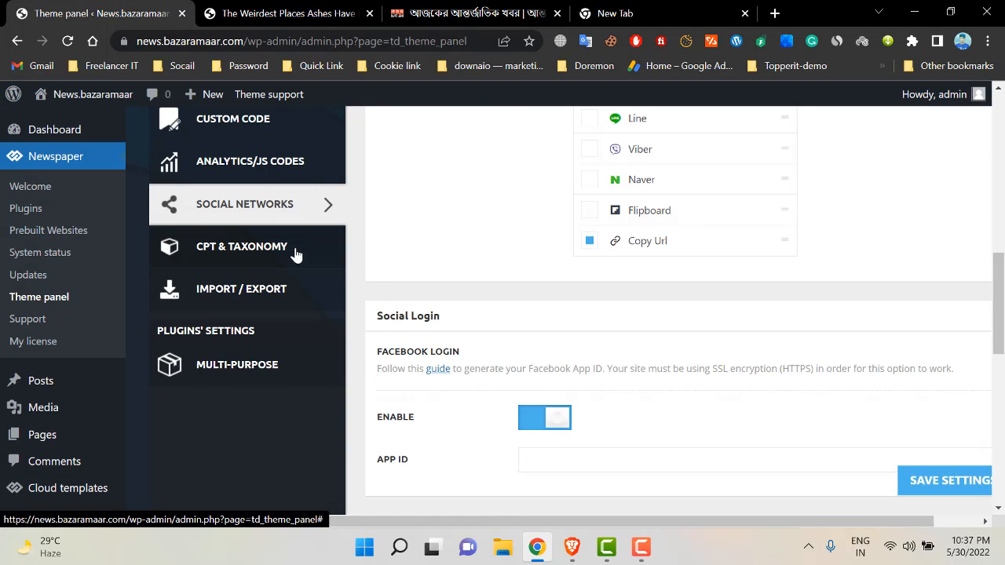
pyautogui.click(273, 376)
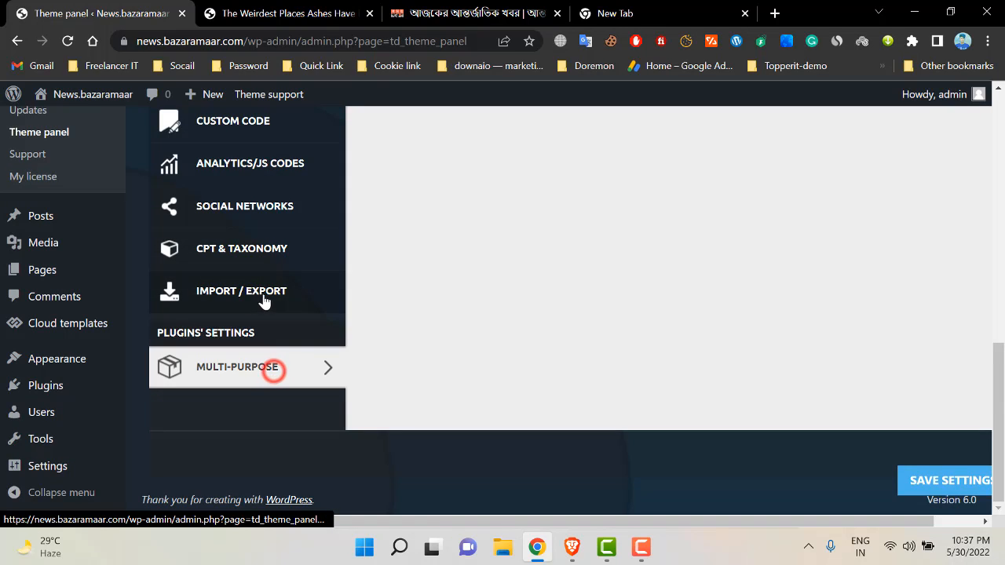
pyautogui.click(266, 295)
pyautogui.click(538, 359)
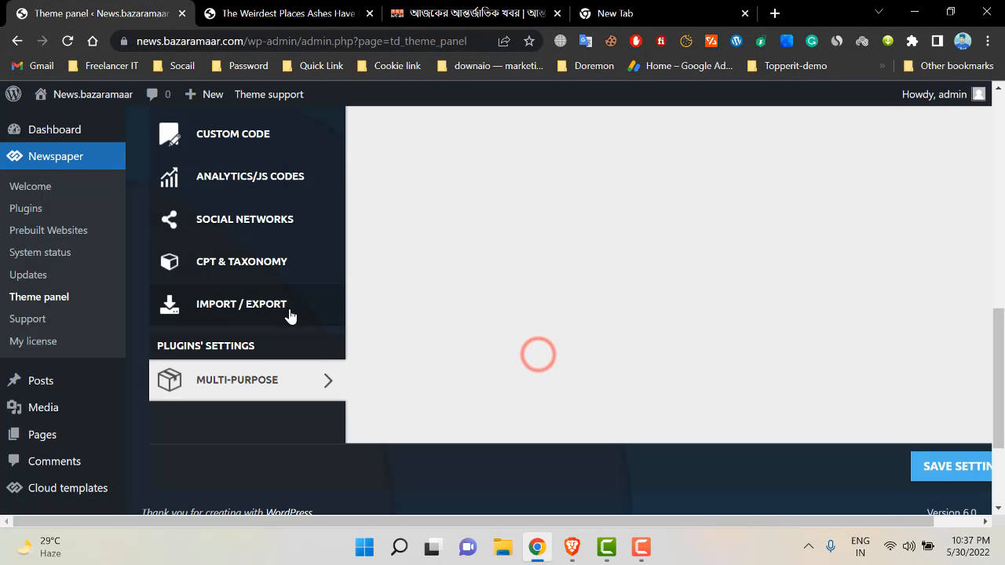
# - Scroll to the top and select the 'Newspaper - Theme panel' title
pyautogui.scroll(8, 298, 312)
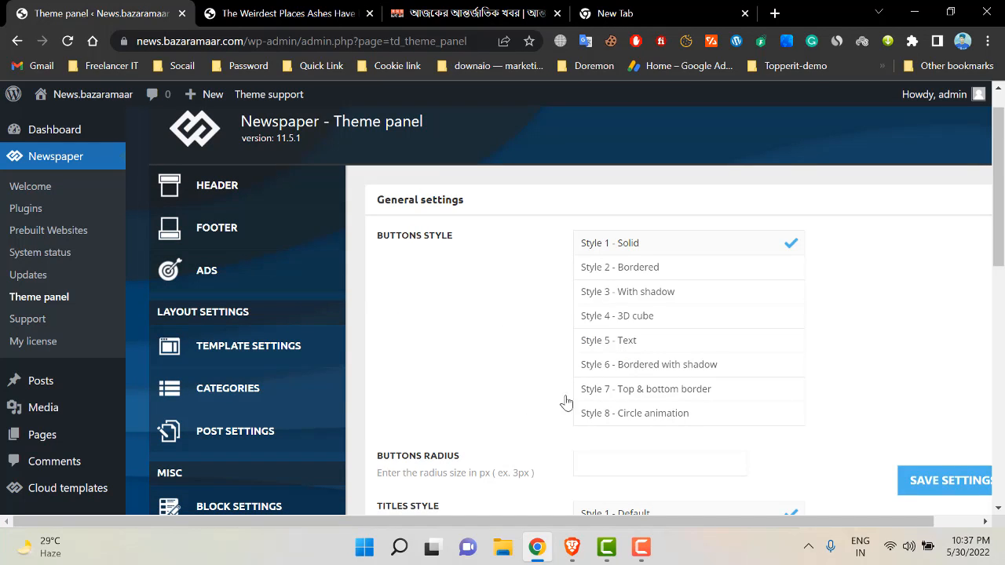
pyautogui.click(641, 547)
pyautogui.click(642, 547)
pyautogui.scroll(1, 499, 380)
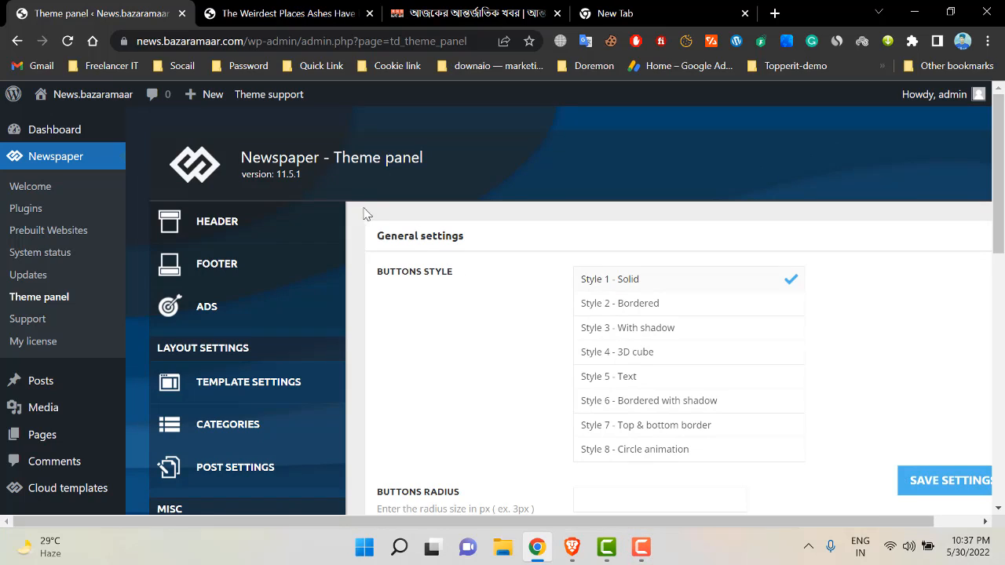
pyautogui.tripleClick(335, 159)
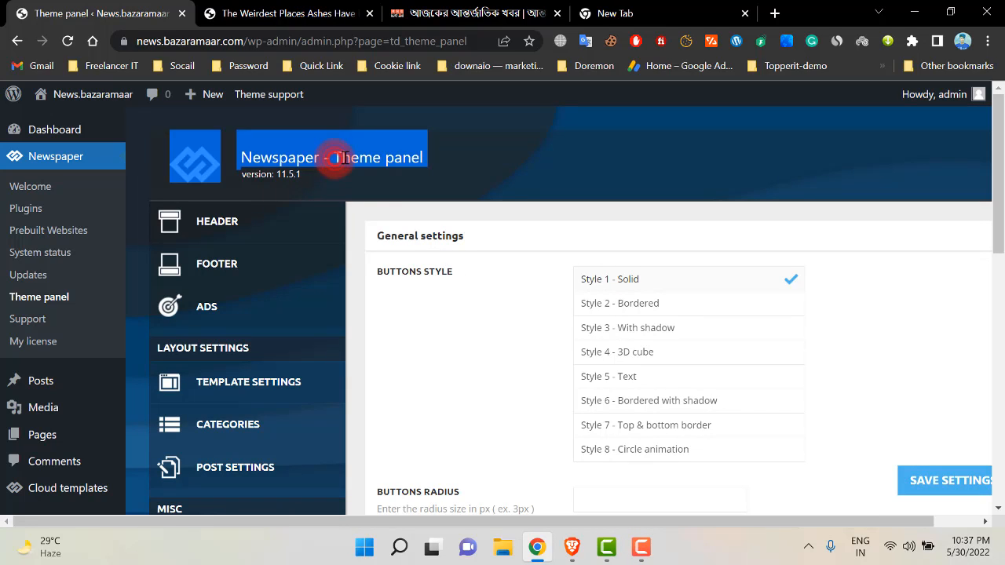
pyautogui.tripleClick(388, 157)
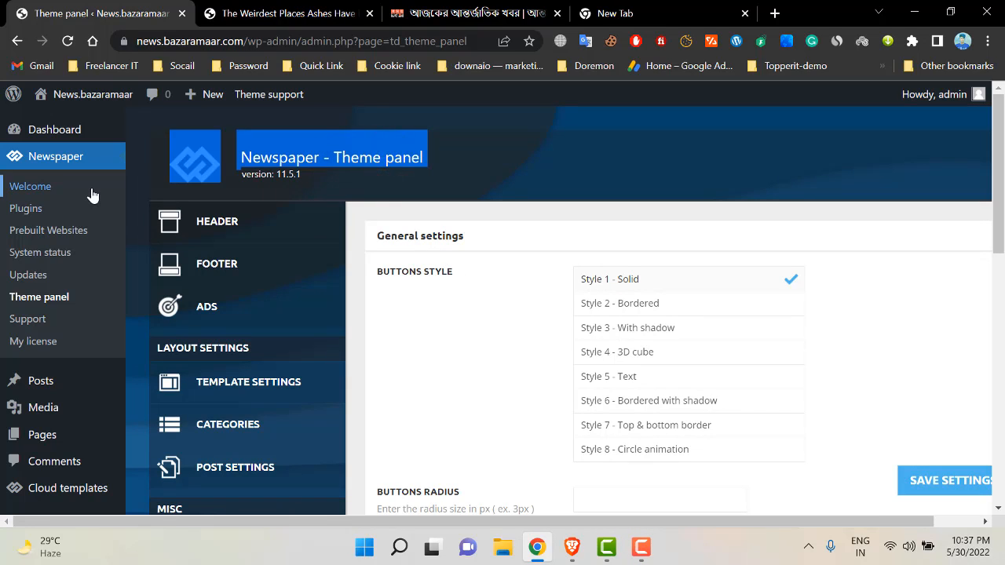
# - Use Visit Site under the admin-bar site name to load the DOWNAIO home page
pyautogui.moveTo(83, 94)
pyautogui.click(75, 122)
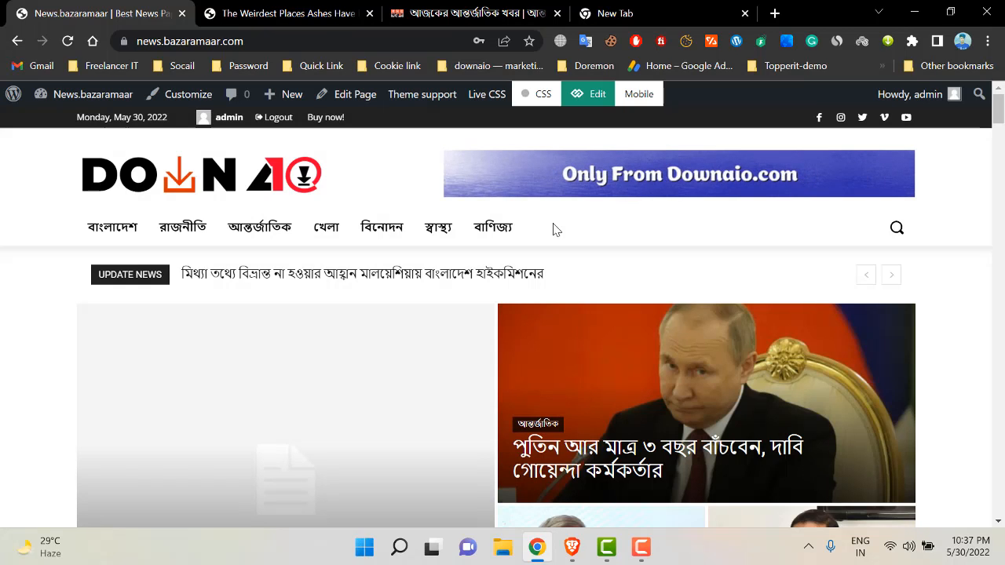
pyautogui.click(640, 547)
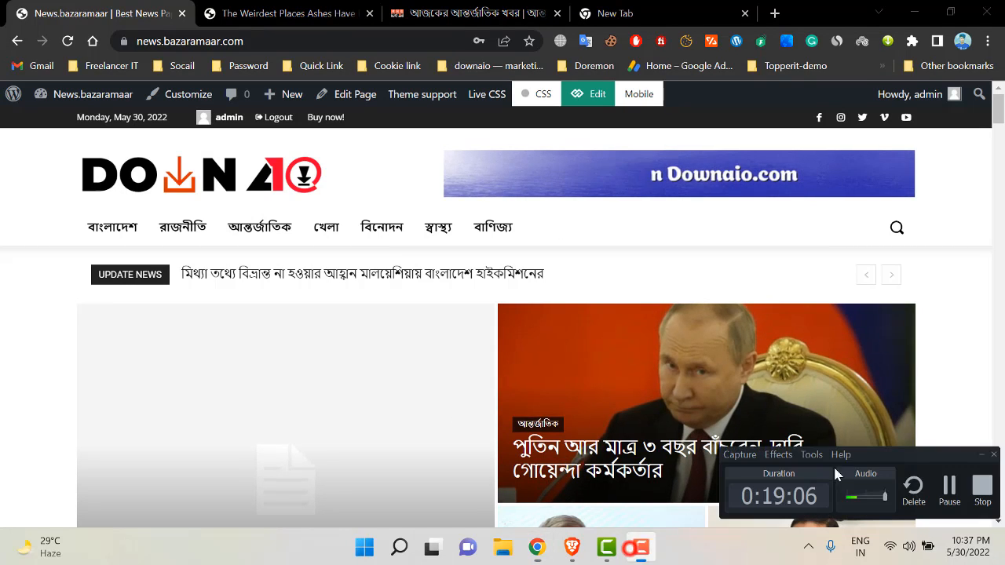